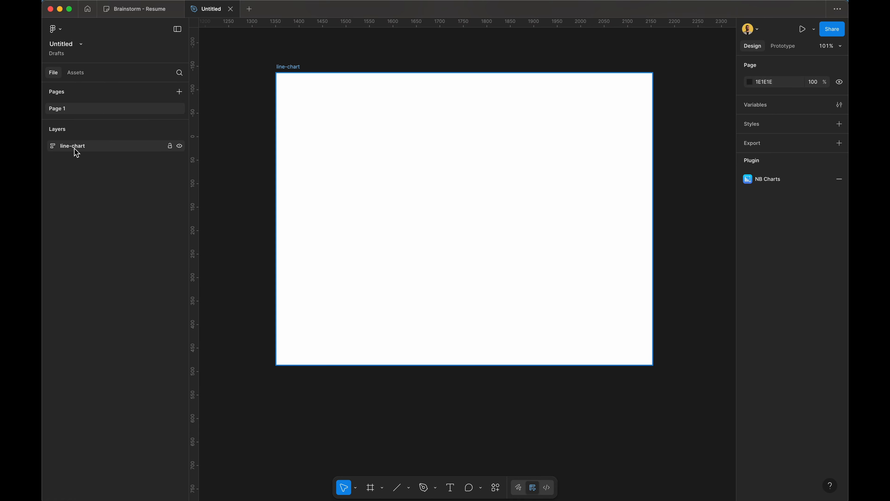
Step: Resize the line-chart frame to 800 × 620
{"action": "left_click", "coordinate": [290, 68]}
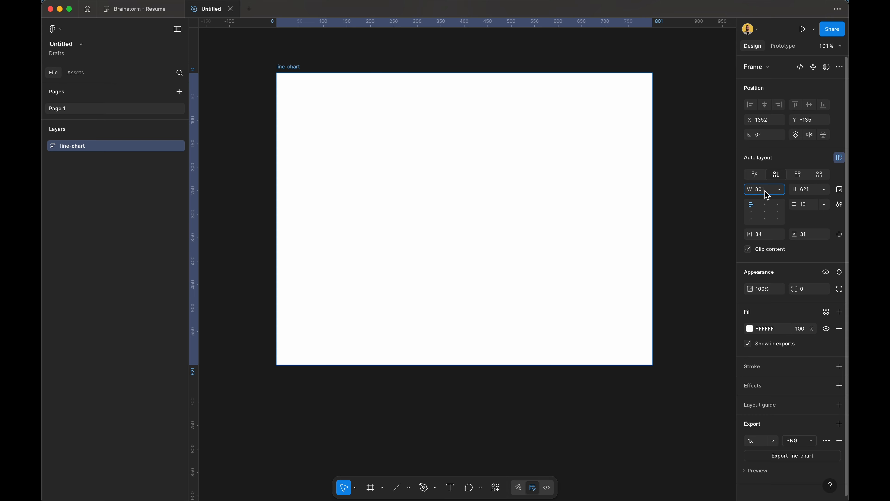
{"action": "key", "text": "BackSpace"}
{"action": "type", "text": "0"}
{"action": "key", "text": "Tab"}
{"action": "type", "text": "6"}
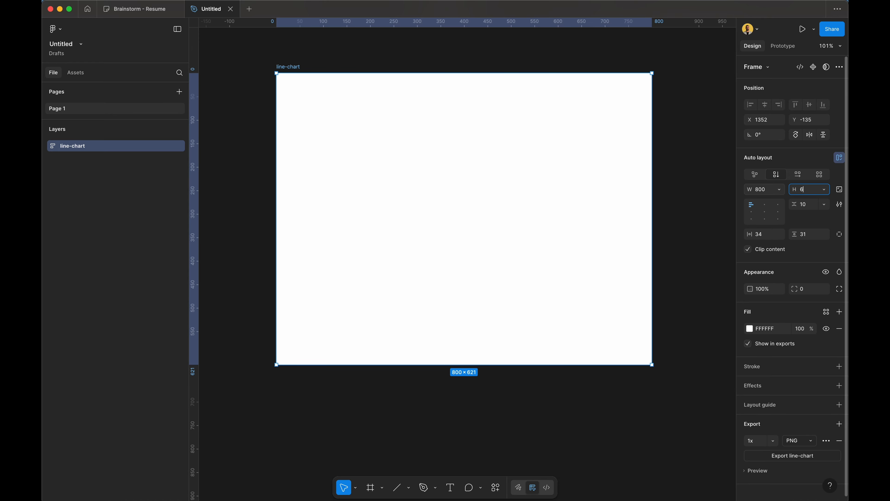
{"action": "type", "text": "20"}
{"action": "key", "text": "Return"}
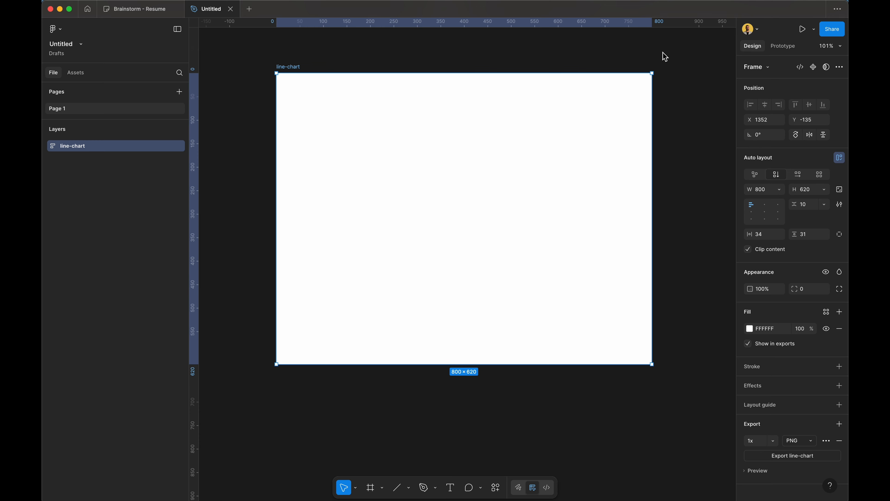
Step: Remove auto layout from the line-chart frame
{"action": "left_click", "coordinate": [840, 157]}
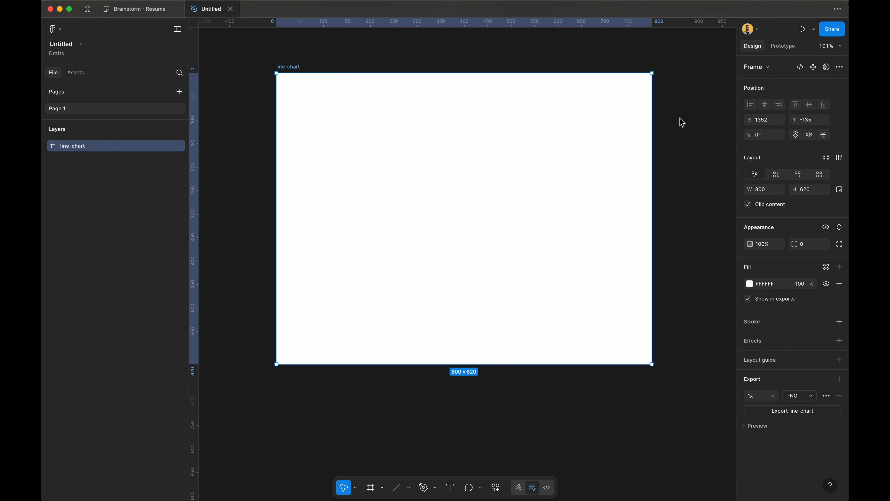
{"action": "left_click", "coordinate": [402, 54]}
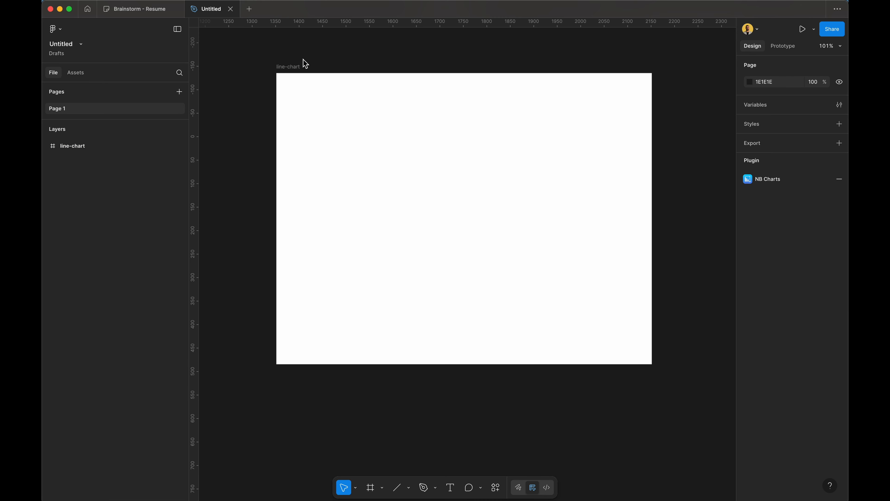
{"action": "left_click", "coordinate": [289, 68]}
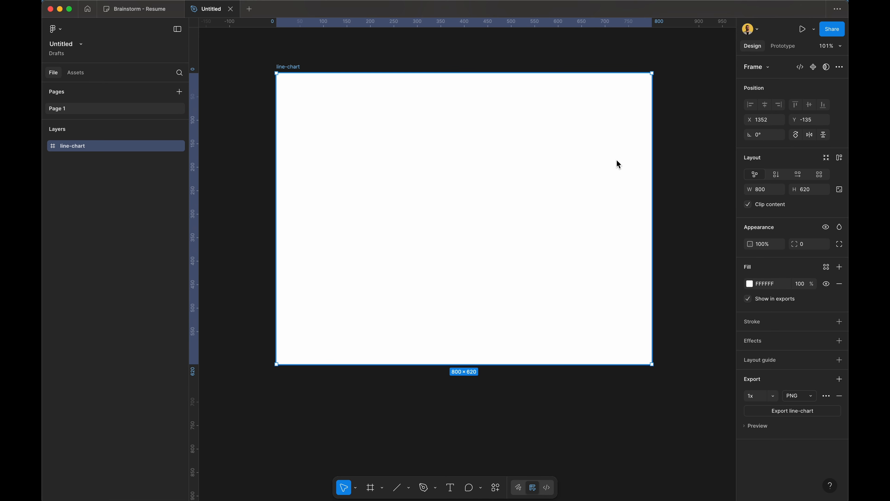
{"action": "left_click", "coordinate": [706, 169]}
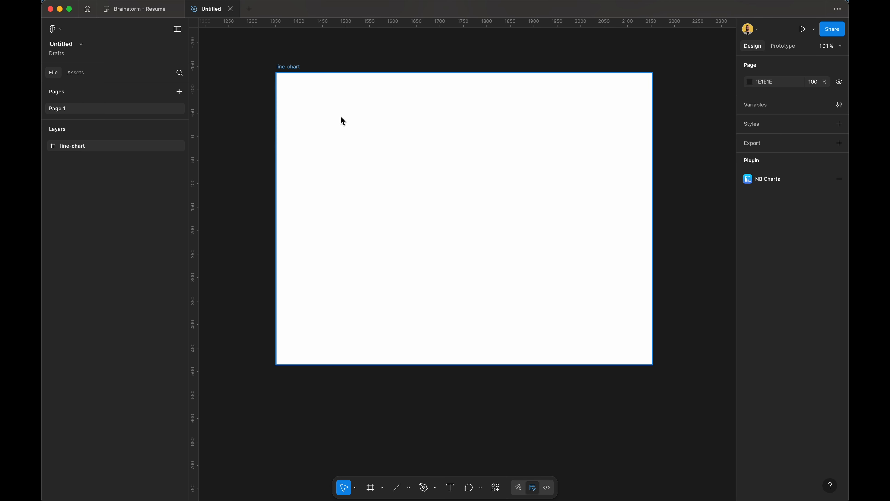
Step: Add a 'Sales 2025' text label near the frame's top-left corner
{"action": "key", "text": "t"}
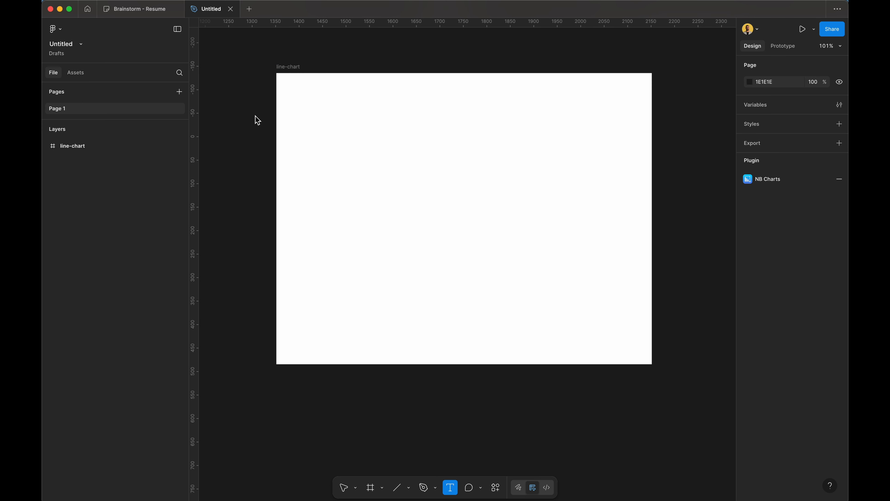
{"action": "left_click", "coordinate": [352, 113]}
{"action": "left_click", "coordinate": [295, 90]}
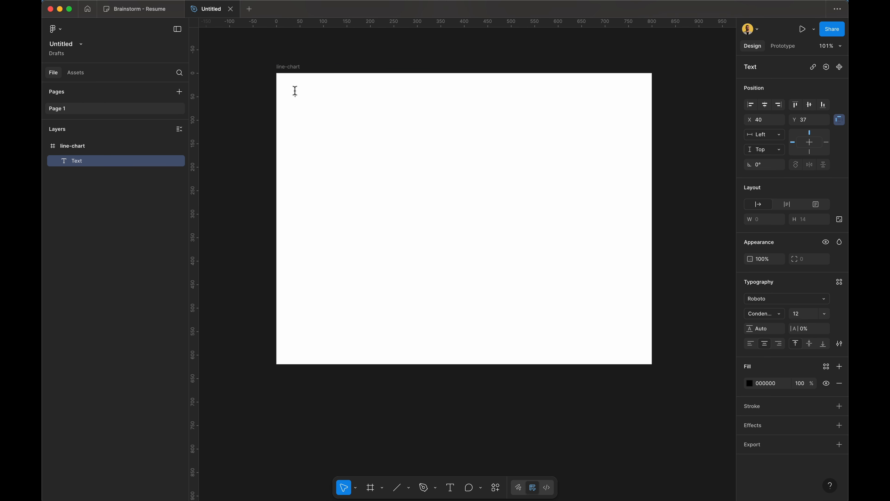
{"action": "type", "text": "Sales 2025"}
{"action": "key", "text": "Escape"}
{"action": "scroll", "coordinate": [450, 197], "scroll_direction": "down", "scroll_amount": 5}
{"action": "scroll", "coordinate": [450, 197], "scroll_direction": "right", "scroll_amount": 10}
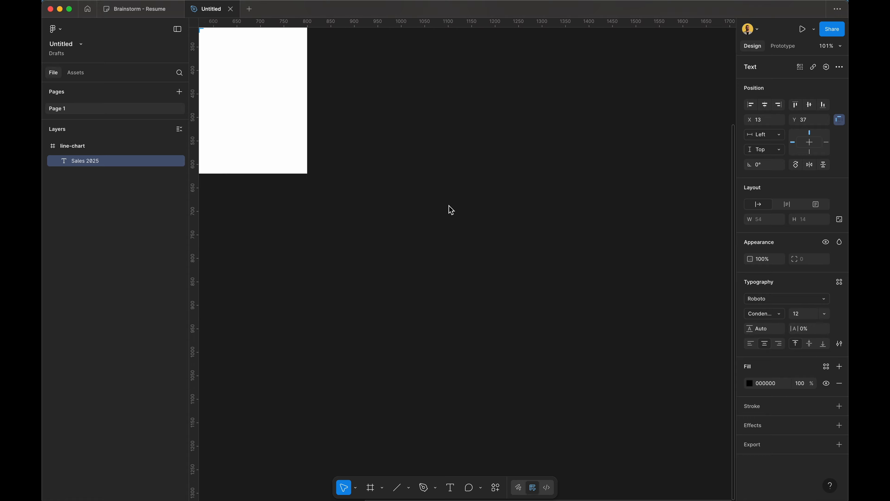
{"action": "scroll", "coordinate": [450, 204], "scroll_direction": "up", "scroll_amount": 7}
{"action": "scroll", "coordinate": [449, 205], "scroll_direction": "left", "scroll_amount": 12}
{"action": "scroll", "coordinate": [450, 209], "scroll_direction": "right", "scroll_amount": 3}
{"action": "scroll", "coordinate": [450, 210], "scroll_direction": "up", "scroll_amount": 1}
{"action": "left_click", "coordinate": [405, 139]}
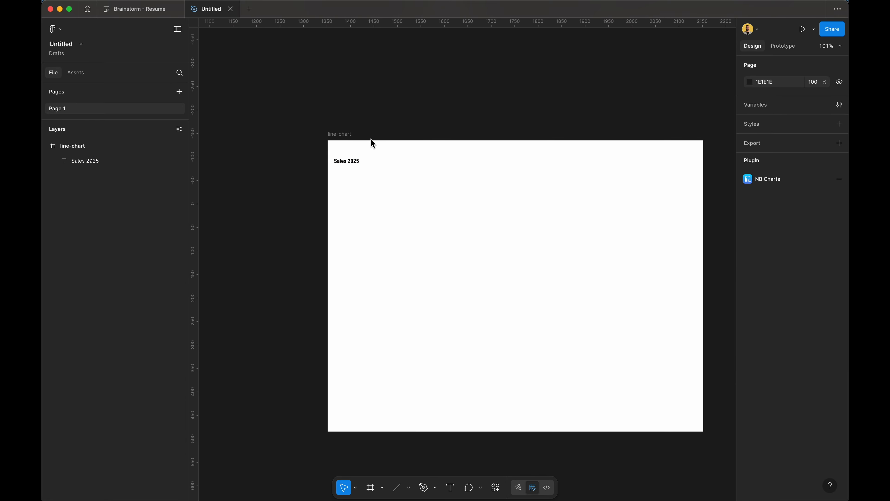
{"action": "mouse_move", "coordinate": [350, 159]}
{"action": "left_mouse_down"}
{"action": "mouse_move", "coordinate": [377, 166]}
{"action": "mouse_move", "coordinate": [363, 162]}
{"action": "left_mouse_up"}
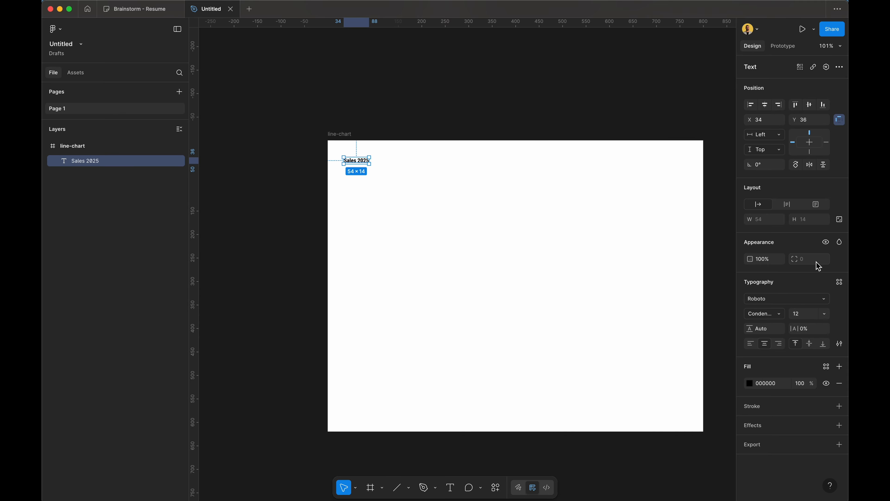
Step: Set the title to font size 18, nudge it, and Alt-drag a copy to the right
{"action": "left_click", "coordinate": [817, 313]}
{"action": "type", "text": "18"}
{"action": "key", "text": "Return"}
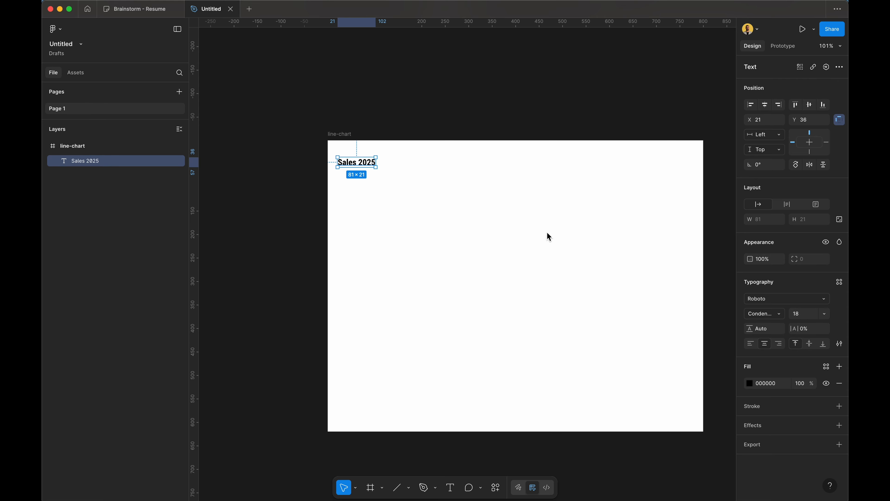
{"action": "left_click", "coordinate": [465, 92]}
{"action": "left_click_drag", "start_coordinate": [358, 164], "coordinate": [367, 169]}
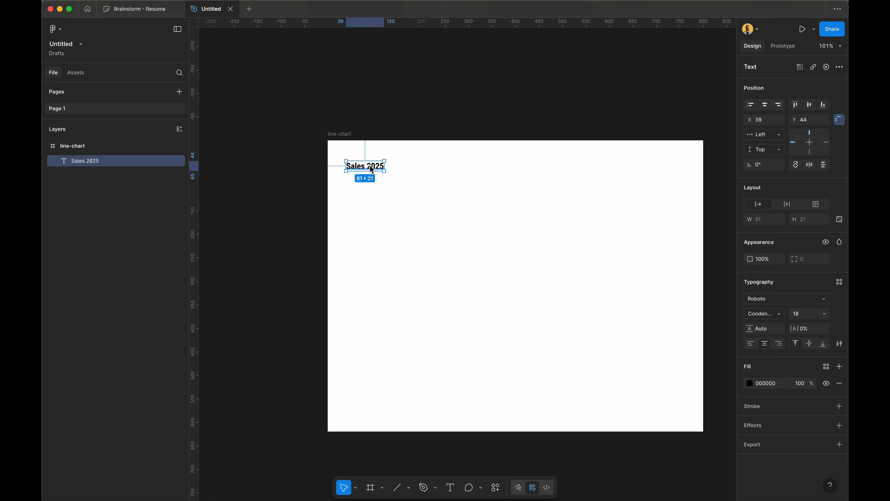
{"action": "left_click_drag", "start_coordinate": [370, 165], "coordinate": [600, 169]}
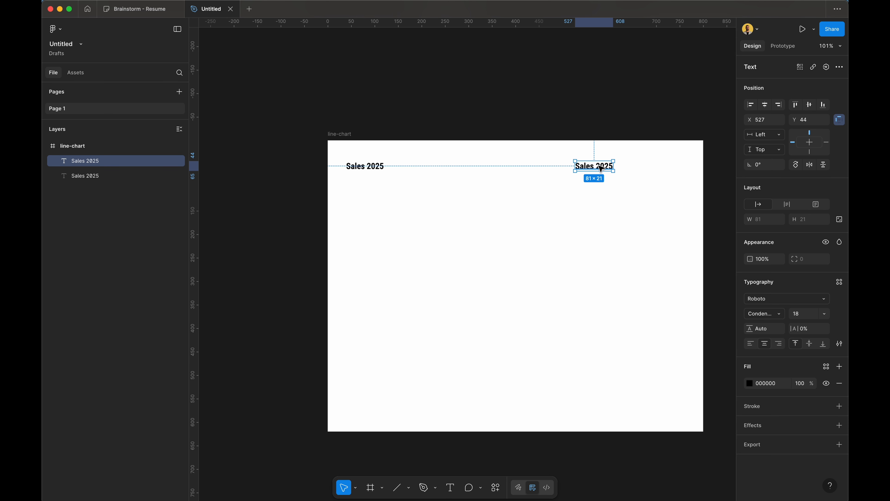
Step: Change the copied title to 'Revenue' at font size 12
{"action": "double_click", "coordinate": [601, 168]}
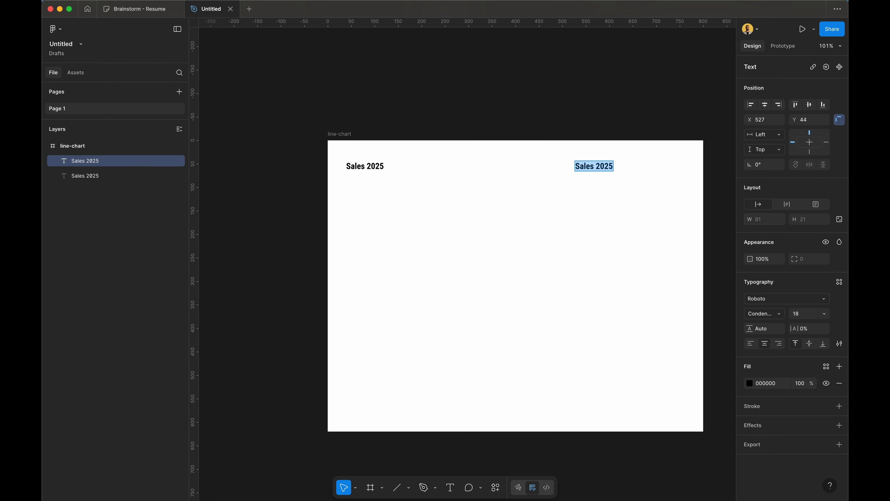
{"action": "type", "text": "Revenue"}
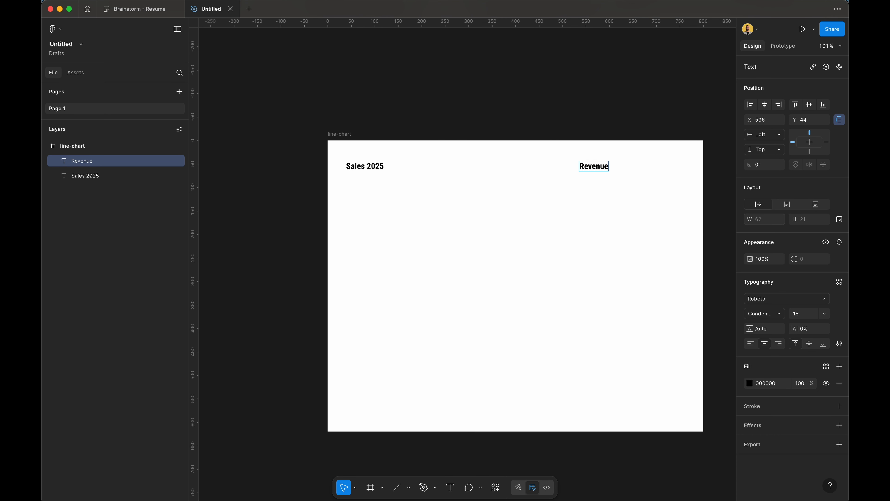
{"action": "left_click", "coordinate": [840, 282]}
{"action": "key", "text": "Escape"}
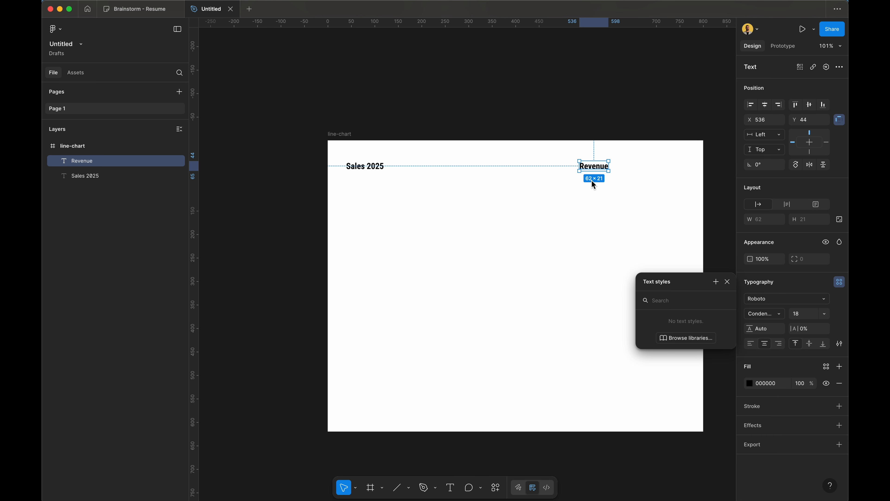
{"action": "left_click", "coordinate": [678, 230]}
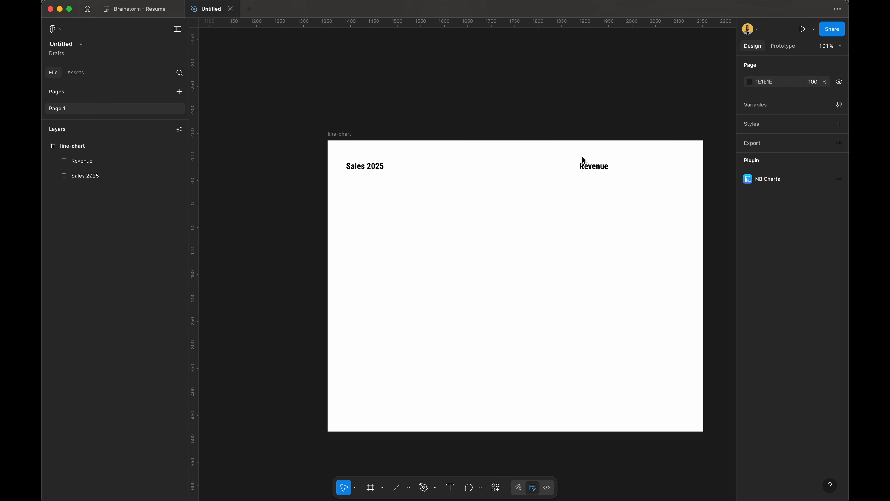
{"action": "left_click", "coordinate": [590, 166]}
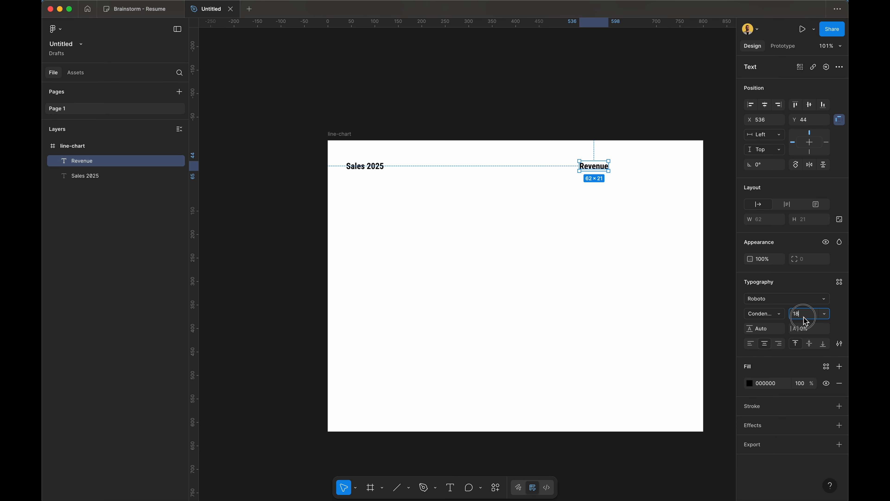
{"action": "type", "text": "12"}
{"action": "key", "text": "Return"}
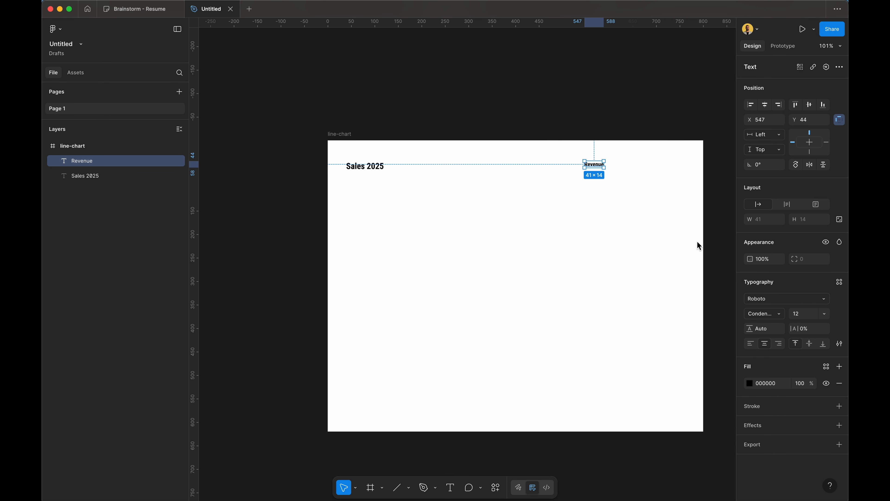
{"action": "scroll", "coordinate": [662, 175], "scroll_direction": "up", "scroll_amount": 3}
Step: Duplicate Revenue to its right, rename it 'Expenses', and adjust its position
{"action": "left_click", "coordinate": [558, 168]}
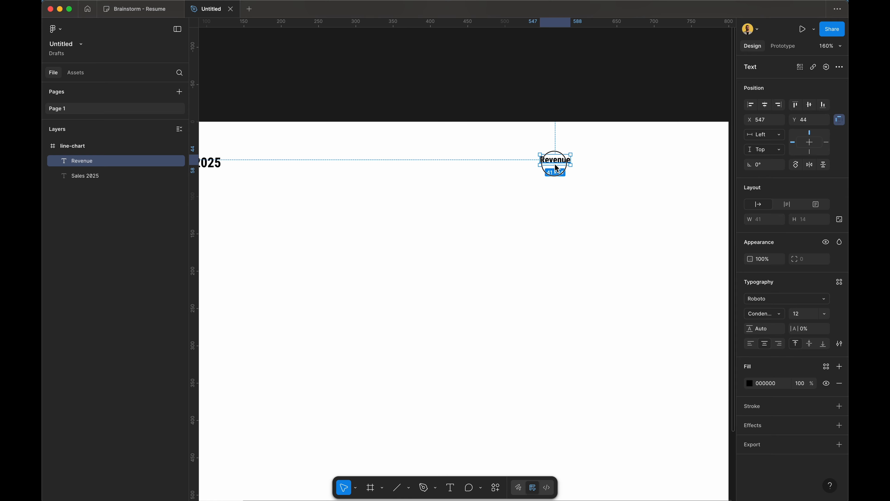
{"action": "left_click_drag", "start_coordinate": [558, 168], "coordinate": [687, 166]}
{"action": "double_click", "coordinate": [686, 163]}
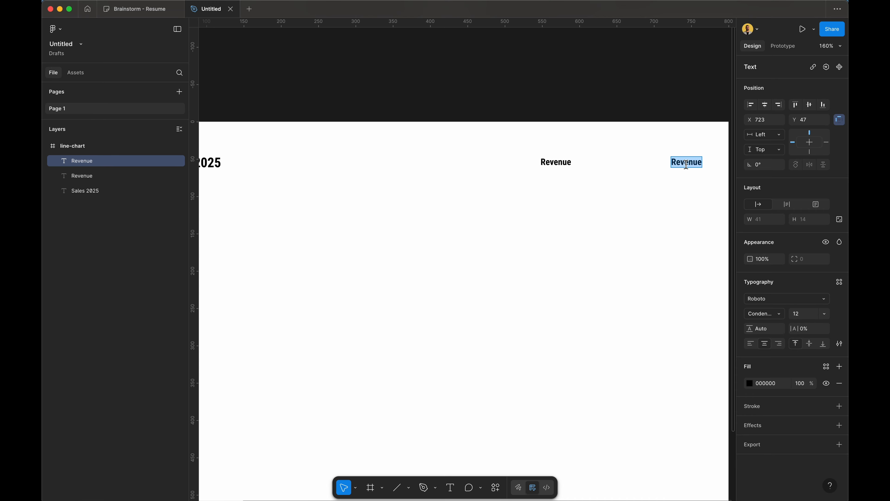
{"action": "type", "text": "Expenses"}
{"action": "key", "text": "Escape"}
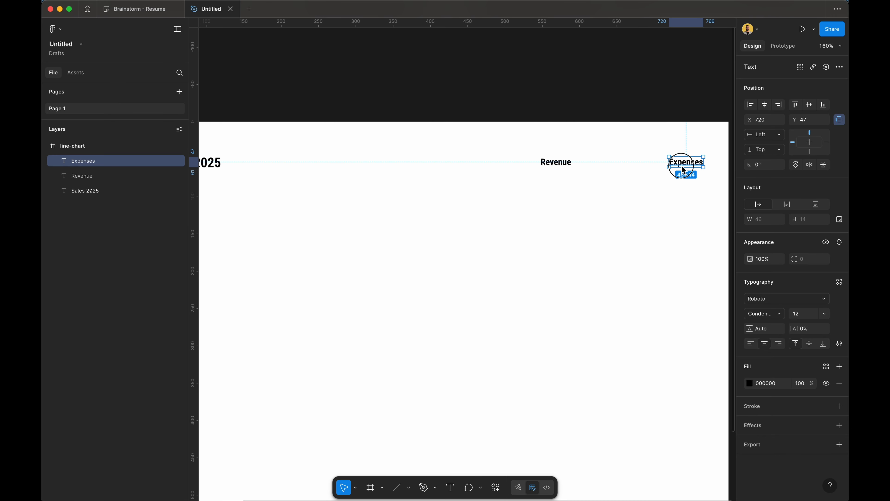
{"action": "left_click_drag", "start_coordinate": [684, 171], "coordinate": [659, 169]}
{"action": "left_click", "coordinate": [552, 193]}
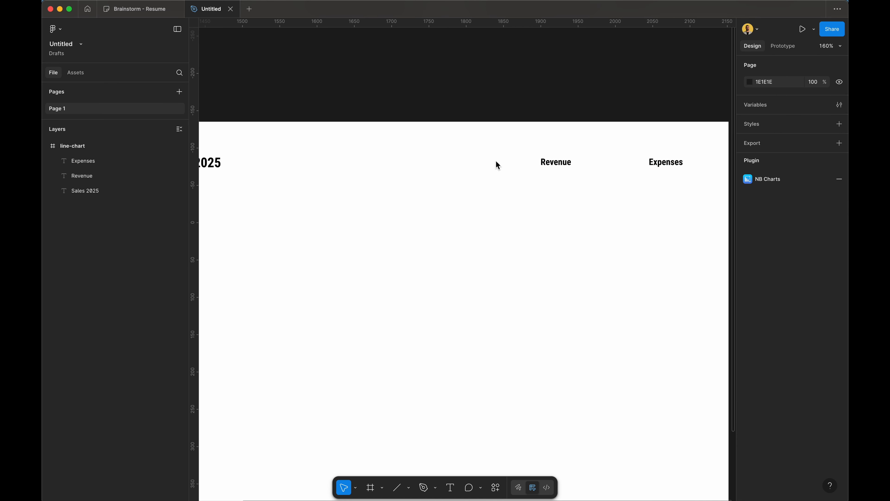
{"action": "key", "text": "super+minus"}
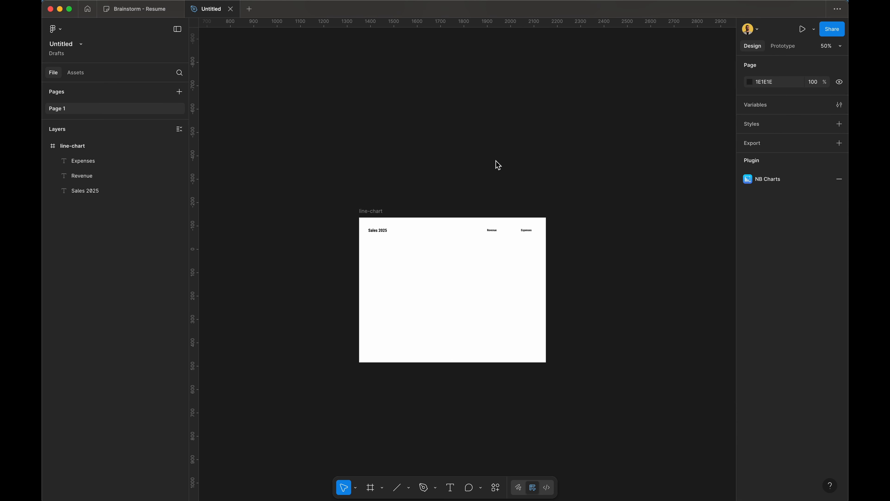
Step: Draw a short line before Revenue and colour its stroke red (EA0000)
{"action": "scroll", "coordinate": [498, 165], "scroll_direction": "up", "scroll_amount": 10}
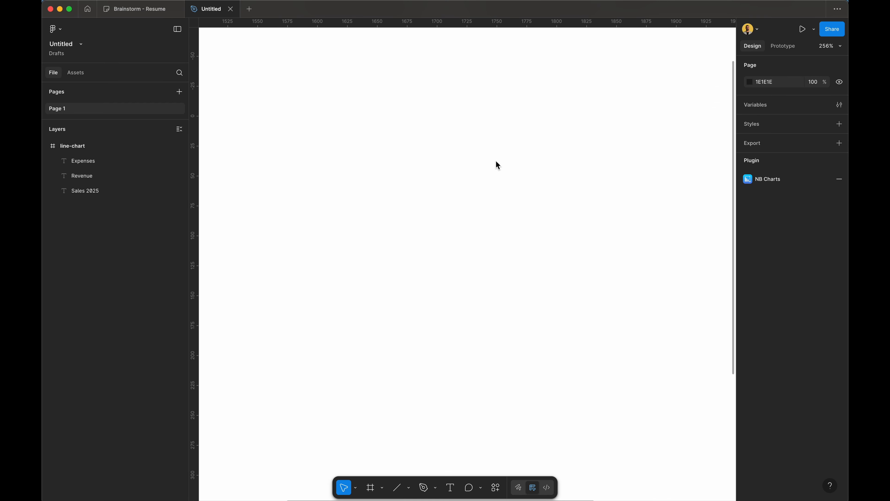
{"action": "scroll", "coordinate": [497, 163], "scroll_direction": "down", "scroll_amount": 5}
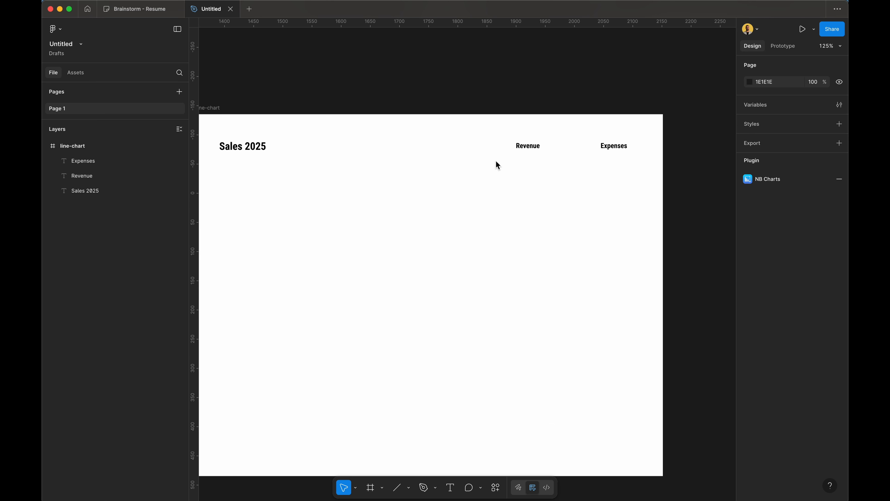
{"action": "scroll", "coordinate": [496, 160], "scroll_direction": "up", "scroll_amount": 5}
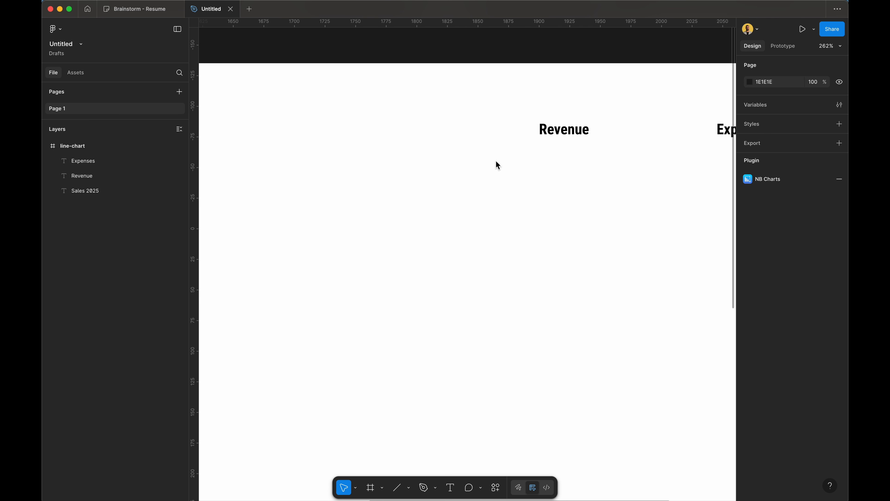
{"action": "scroll", "coordinate": [496, 160], "scroll_direction": "up", "scroll_amount": 3}
{"action": "scroll", "coordinate": [496, 161], "scroll_direction": "right", "scroll_amount": 2}
{"action": "key", "text": "l"}
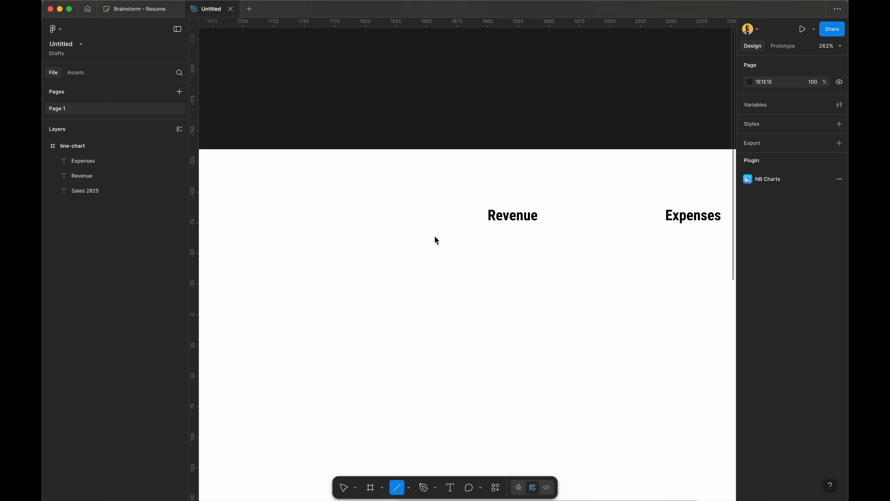
{"action": "left_click_drag", "start_coordinate": [450, 217], "coordinate": [474, 218]}
{"action": "left_click", "coordinate": [483, 271]}
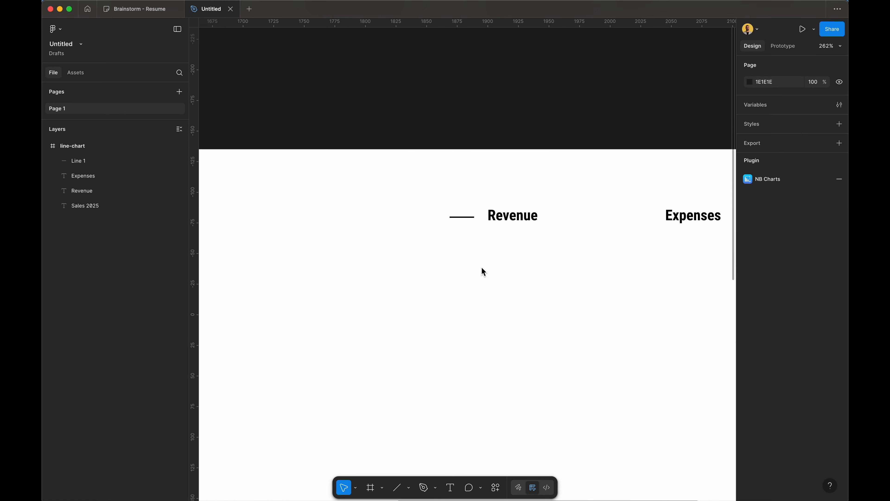
{"action": "left_click", "coordinate": [458, 217]}
{"action": "left_click", "coordinate": [750, 305]}
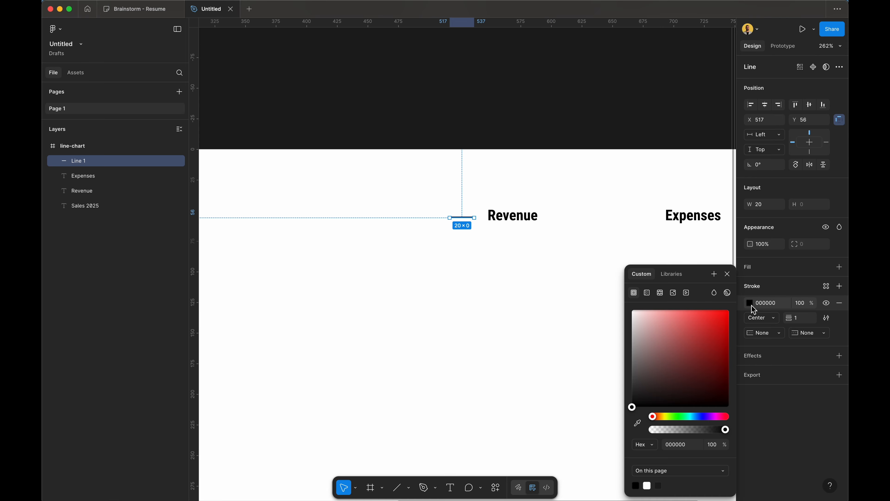
{"action": "left_click_drag", "start_coordinate": [671, 318], "coordinate": [789, 320]}
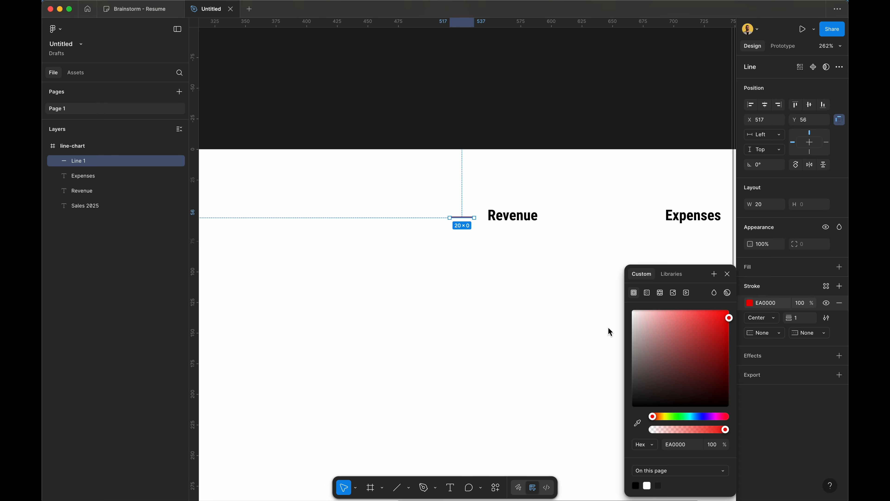
{"action": "left_click", "coordinate": [565, 356]}
Step: Copy the red line next to Expenses and colour the copy teal blue (0F86A7)
{"action": "left_click", "coordinate": [465, 217]}
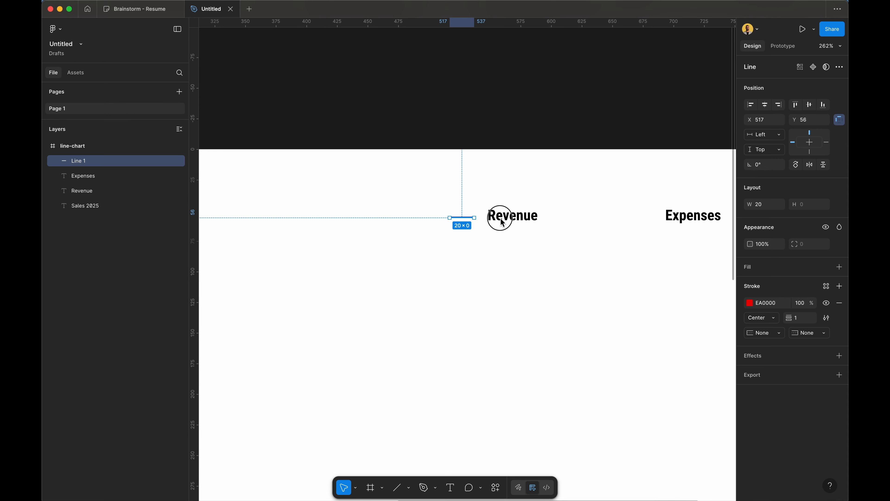
{"action": "left_click_drag", "start_coordinate": [502, 222], "coordinate": [648, 217]}
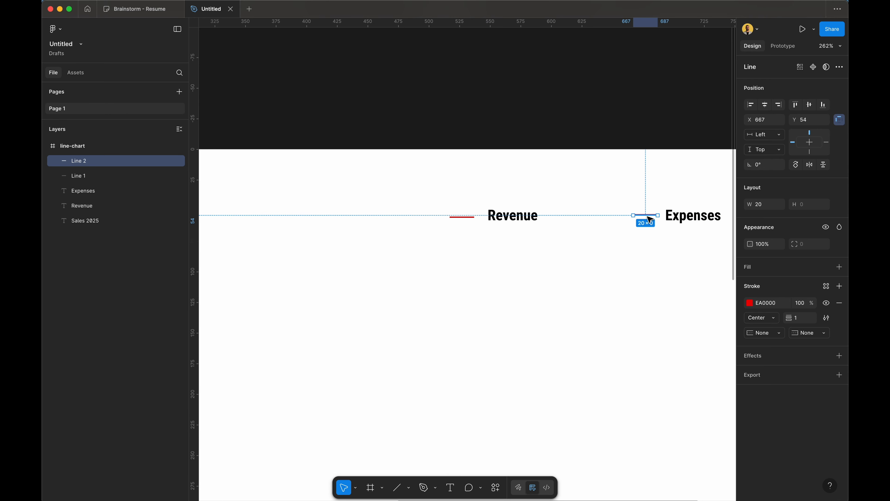
{"action": "left_click", "coordinate": [749, 303]}
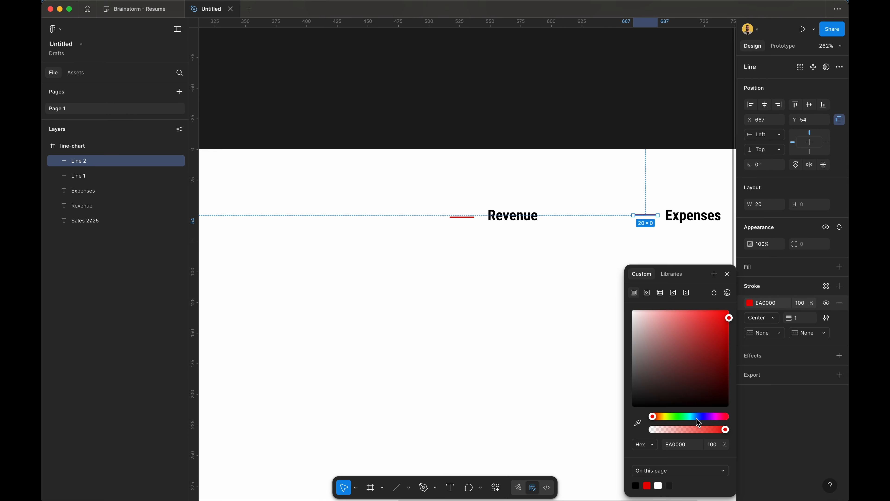
{"action": "left_click_drag", "start_coordinate": [696, 419], "coordinate": [692, 418]}
{"action": "mouse_move", "coordinate": [712, 355]}
{"action": "left_mouse_down"}
{"action": "mouse_move", "coordinate": [740, 316]}
{"action": "mouse_move", "coordinate": [742, 330]}
{"action": "mouse_move", "coordinate": [721, 335]}
{"action": "mouse_move", "coordinate": [722, 351]}
{"action": "left_mouse_up"}
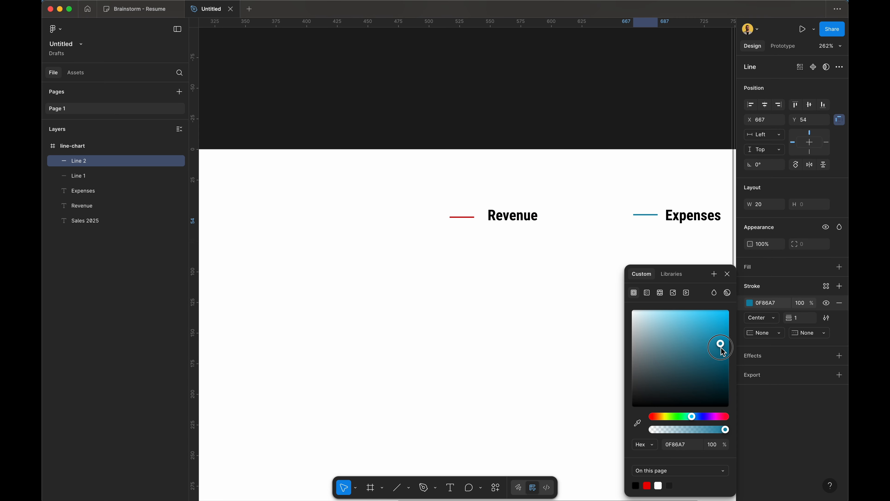
{"action": "left_click", "coordinate": [587, 215]}
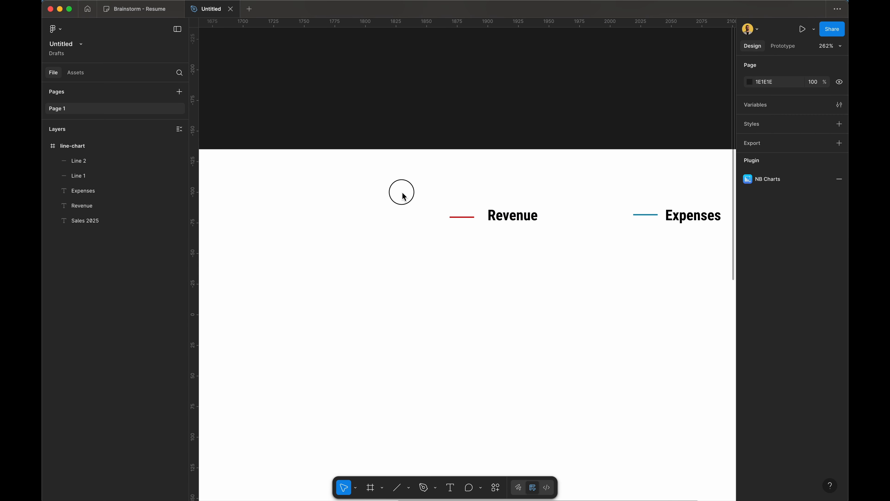
{"action": "left_click_drag", "start_coordinate": [403, 193], "coordinate": [687, 244]}
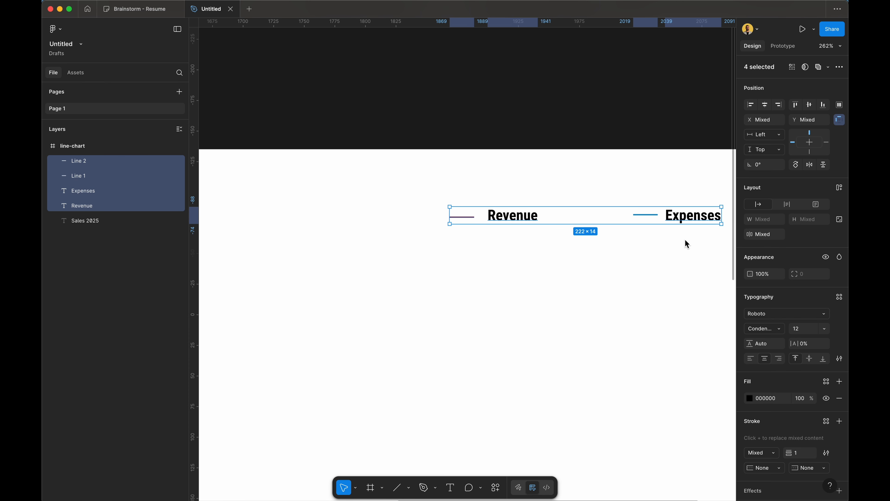
{"action": "left_click", "coordinate": [536, 242]}
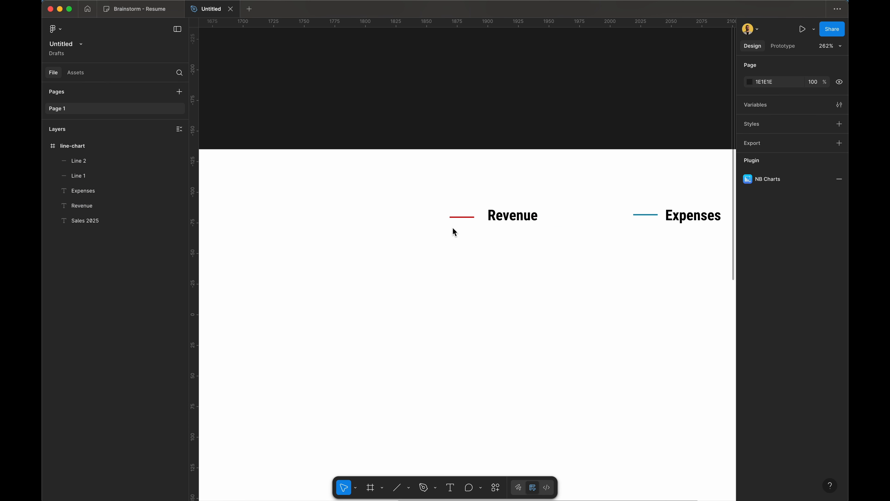
{"action": "scroll", "coordinate": [453, 228], "scroll_direction": "down", "scroll_amount": 5}
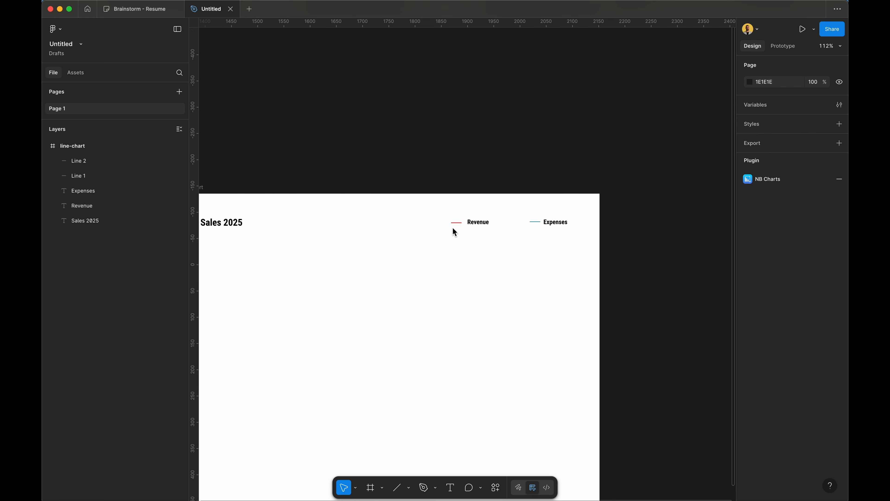
Step: Wrap each legend line with its label in auto layout, then wrap both in a parent frame
{"action": "scroll", "coordinate": [437, 201], "scroll_direction": "up", "scroll_amount": 5}
{"action": "scroll", "coordinate": [437, 206], "scroll_direction": "up", "scroll_amount": 3}
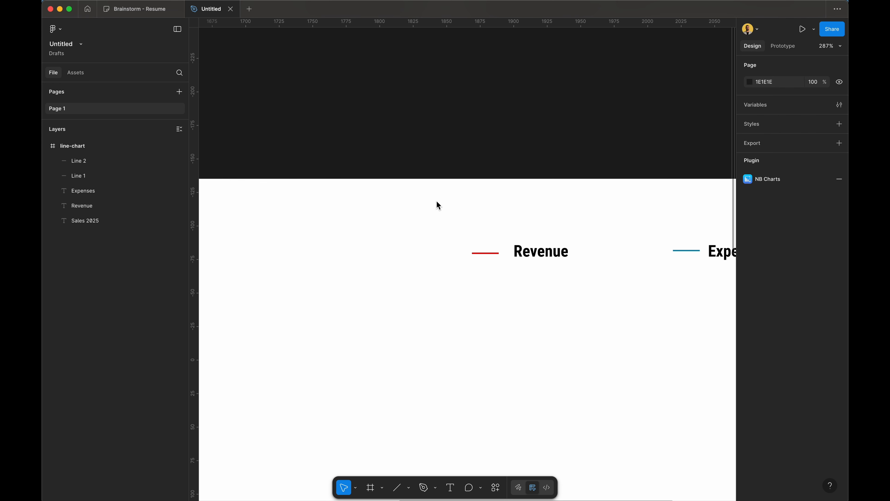
{"action": "left_click_drag", "start_coordinate": [571, 273], "coordinate": [448, 239]}
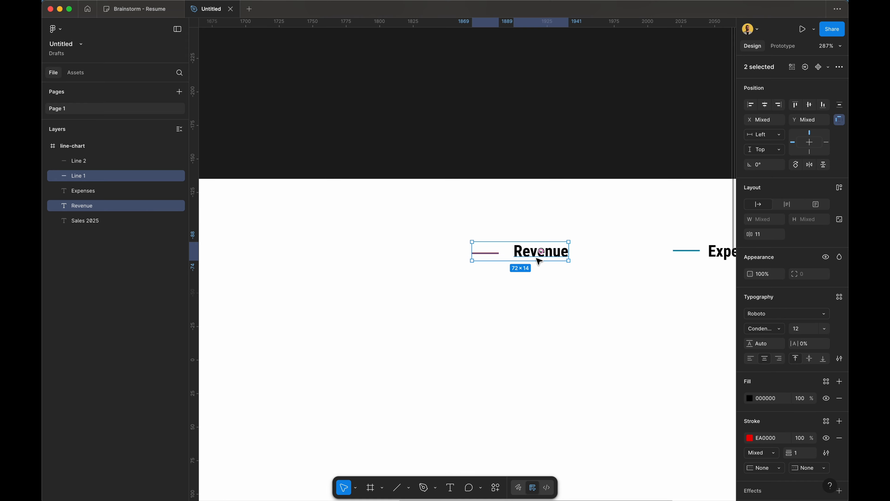
{"action": "key", "text": "shift+a"}
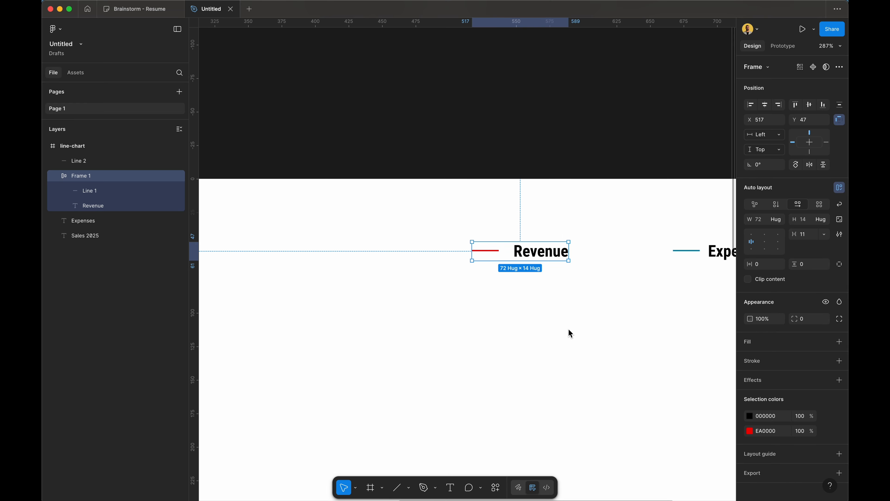
{"action": "scroll", "coordinate": [568, 329], "scroll_direction": "right", "scroll_amount": 5}
{"action": "left_click_drag", "start_coordinate": [645, 317], "coordinate": [487, 215]}
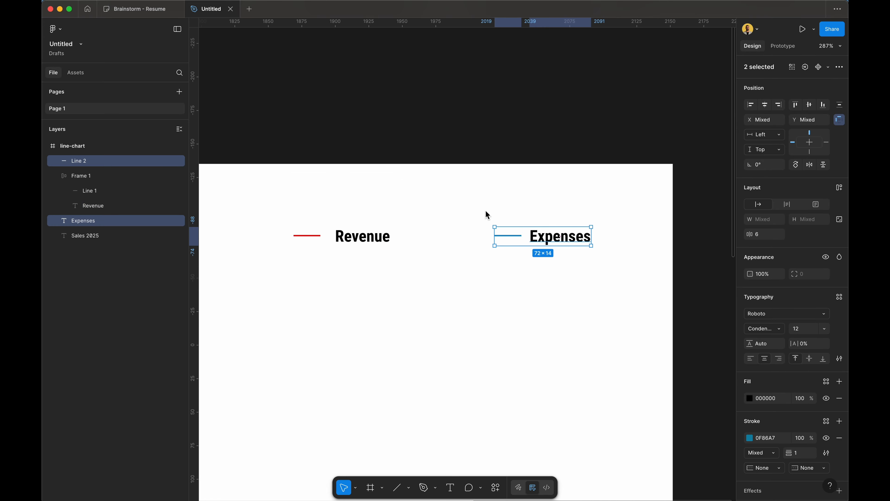
{"action": "key", "text": "shift+a"}
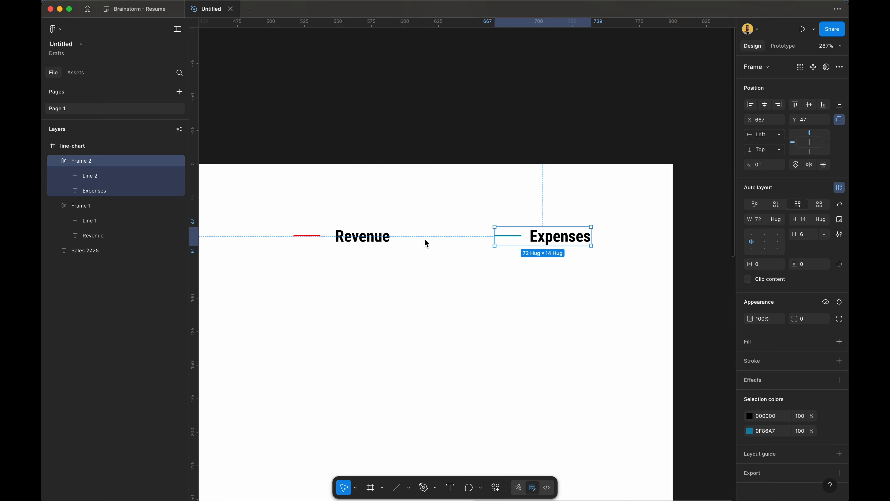
{"action": "left_click", "coordinate": [345, 242], "text": "shift"}
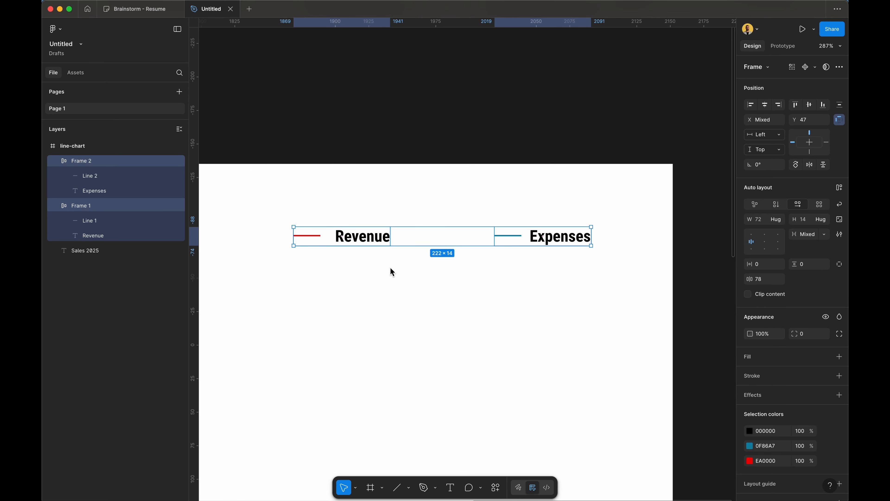
{"action": "key", "text": "shift+a"}
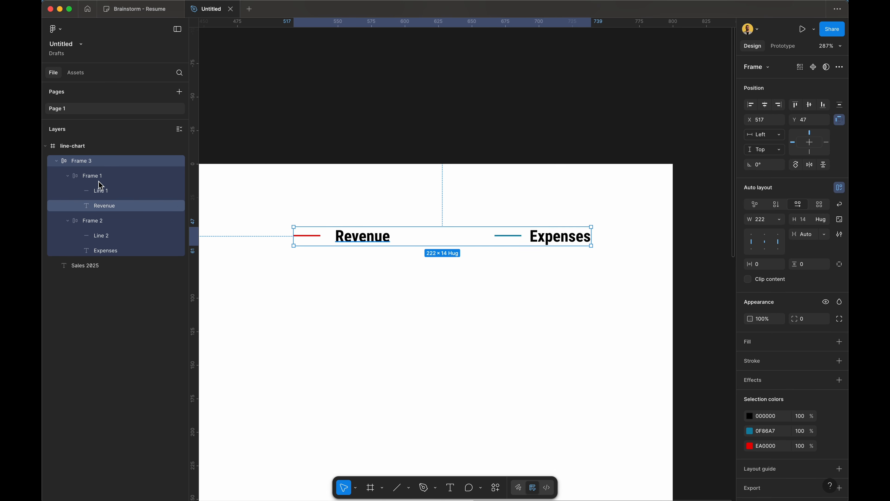
Step: Rename the legend frames to main-auto, revenue and exp in Layers
{"action": "double_click", "coordinate": [102, 162]}
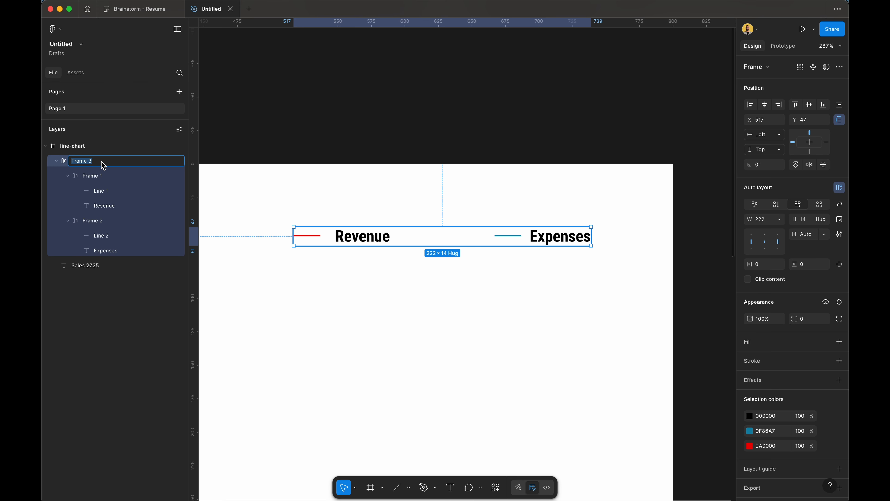
{"action": "type", "text": "main-auto"}
{"action": "key", "text": "Return"}
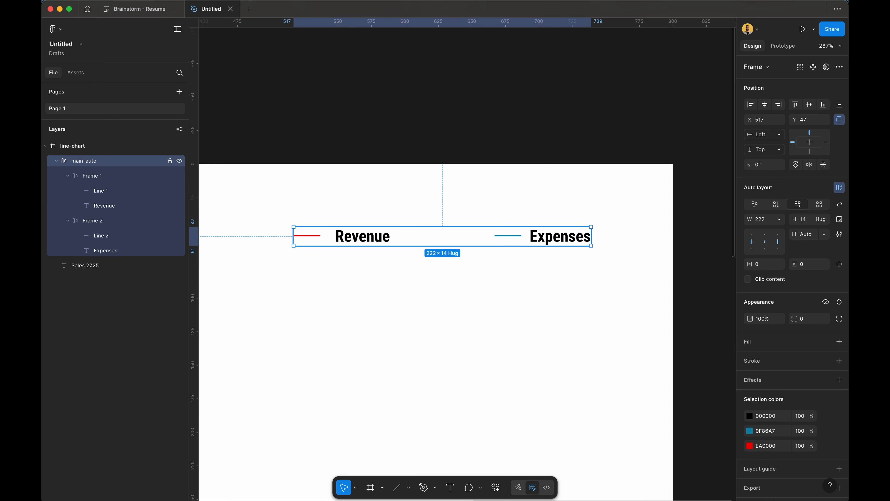
{"action": "double_click", "coordinate": [106, 176]}
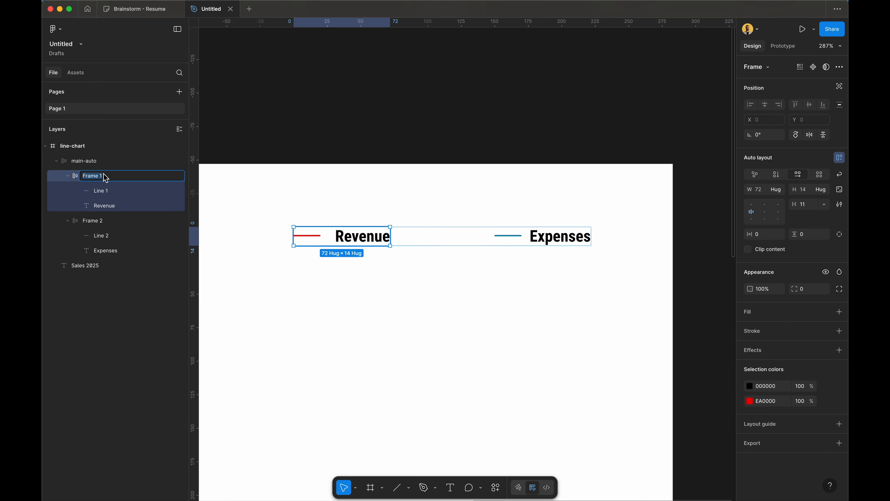
{"action": "type", "text": "le"}
{"action": "key", "text": "BackSpace"}
{"action": "key", "text": "BackSpace"}
{"action": "key", "text": "BackSpace"}
{"action": "key", "text": "BackSpace"}
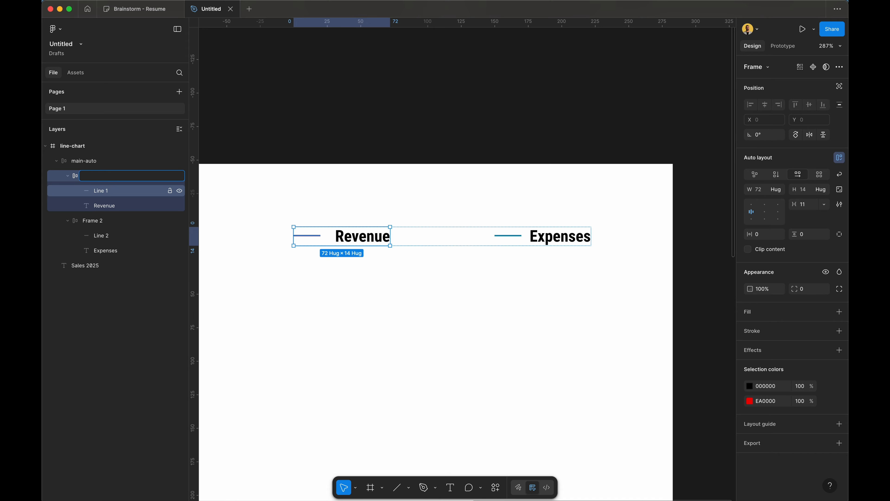
{"action": "type", "text": "revenue"}
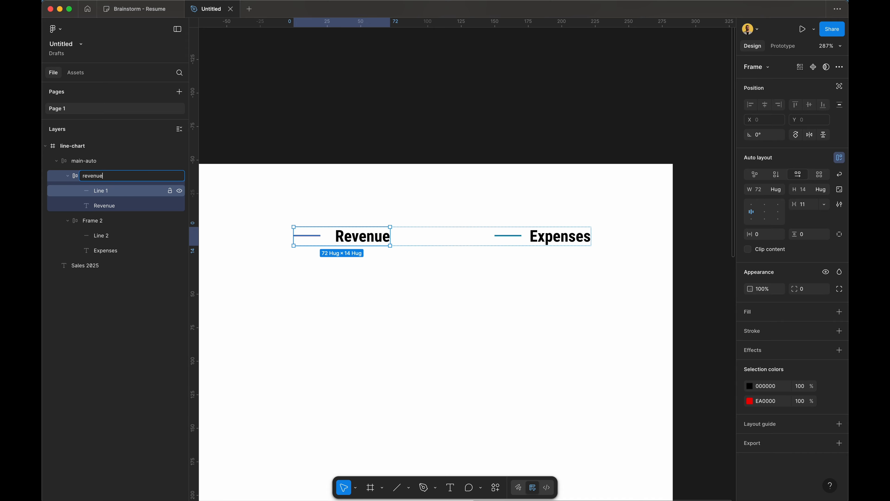
{"action": "double_click", "coordinate": [92, 221]}
{"action": "type", "text": "e"}
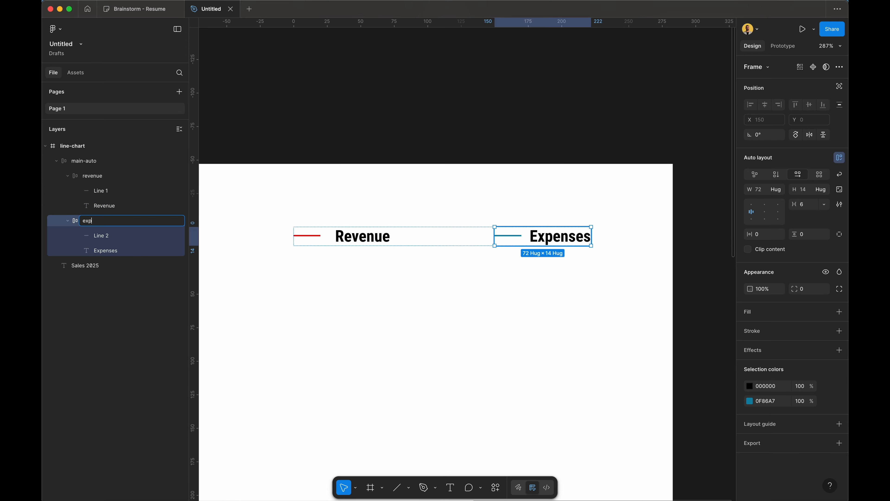
{"action": "type", "text": "xp"}
{"action": "key", "text": "Return"}
{"action": "left_click", "coordinate": [226, 315]}
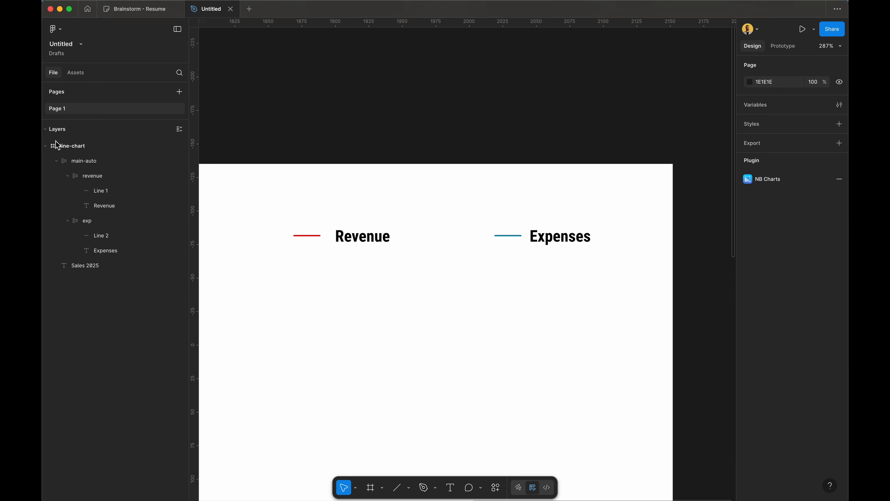
Step: Wrap the Sales 2025 title and main-auto legend in an auto-layout frame named top--bar
{"action": "left_click", "coordinate": [84, 161]}
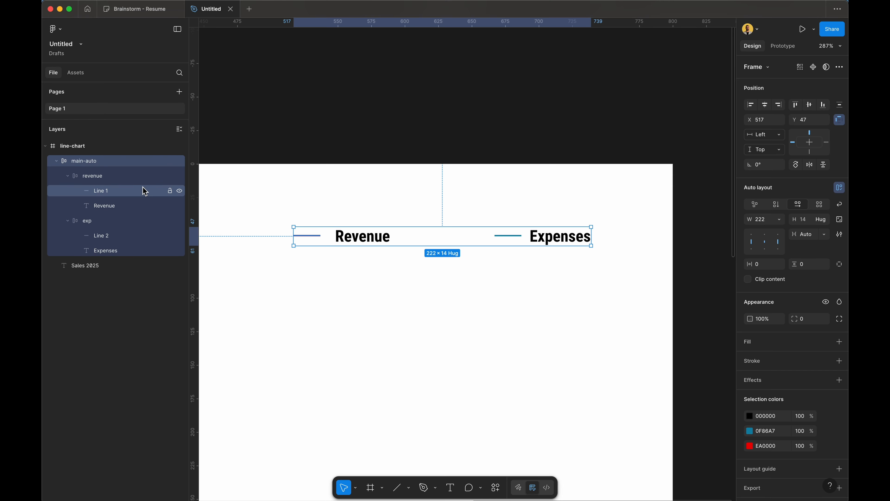
{"action": "scroll", "coordinate": [364, 222], "scroll_direction": "left", "scroll_amount": 5}
{"action": "scroll", "coordinate": [364, 222], "scroll_direction": "up", "scroll_amount": 3}
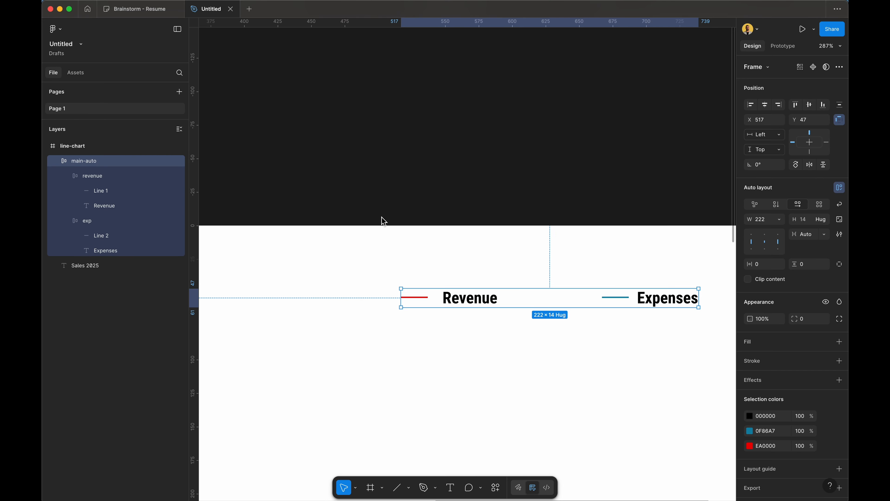
{"action": "scroll", "coordinate": [399, 285], "scroll_direction": "down", "scroll_amount": 5}
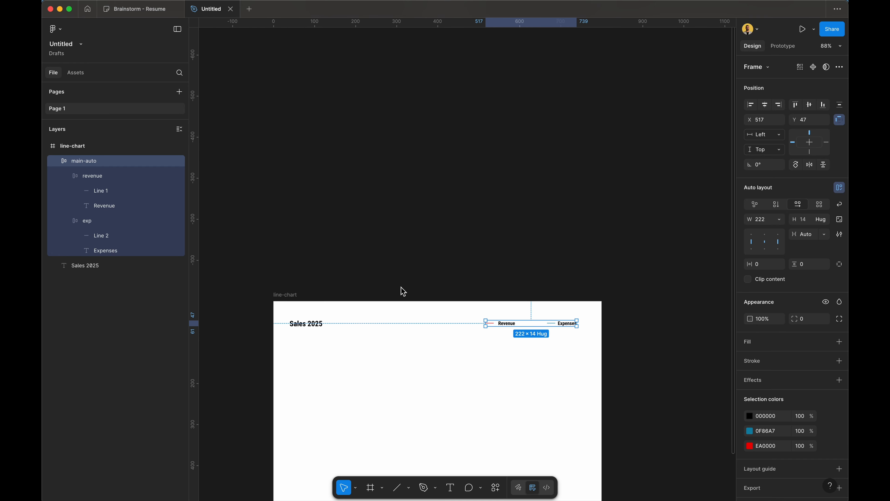
{"action": "left_click", "coordinate": [314, 329], "text": "shift"}
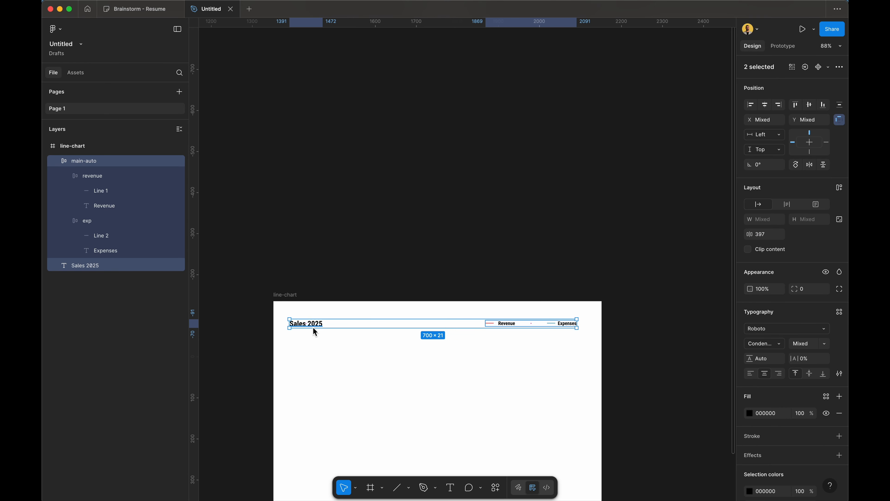
{"action": "key", "text": "shift+a"}
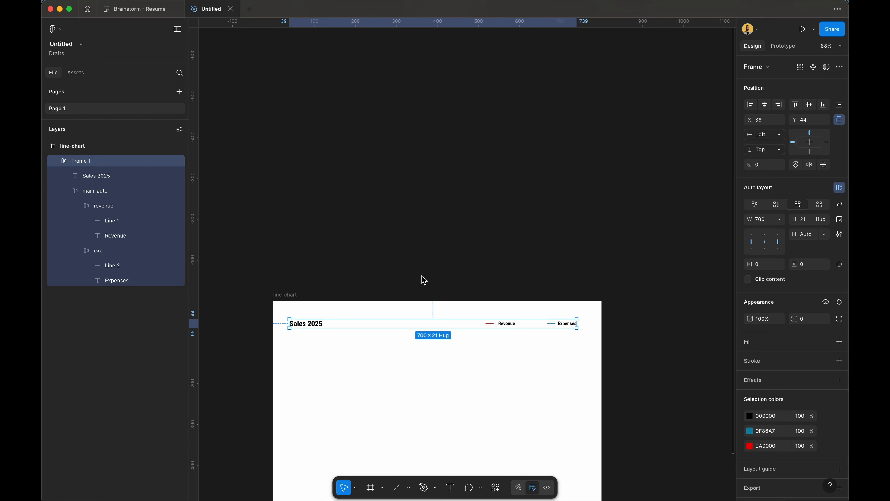
{"action": "double_click", "coordinate": [103, 162]}
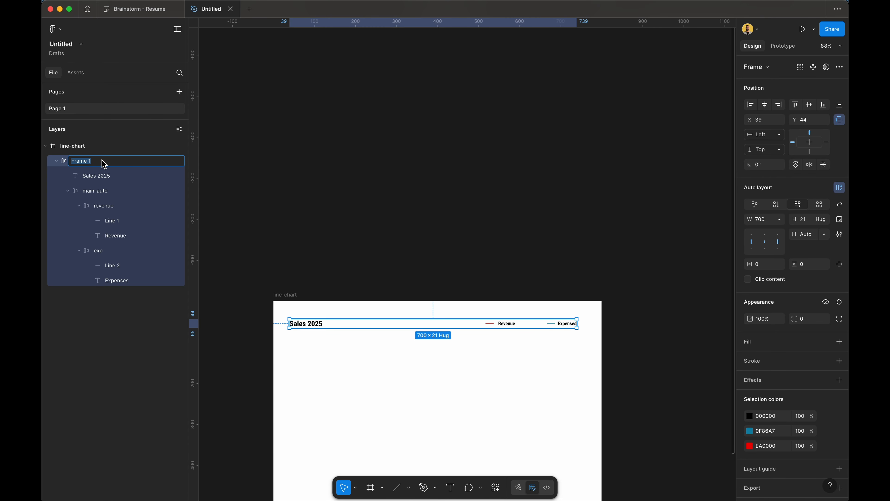
{"action": "type", "text": "top--bar"}
{"action": "key", "text": "Return"}
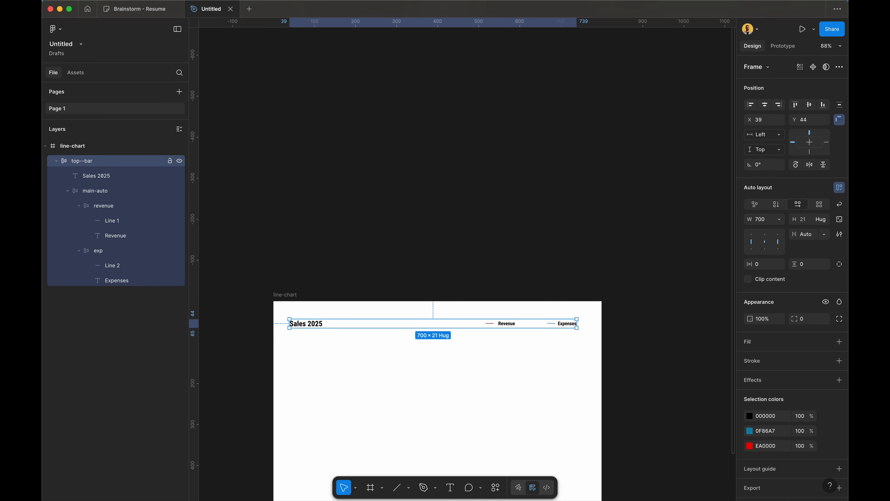
Step: Right-align the main-auto legend items and narrow the top--bar frame from its right edge
{"action": "left_click", "coordinate": [123, 191]}
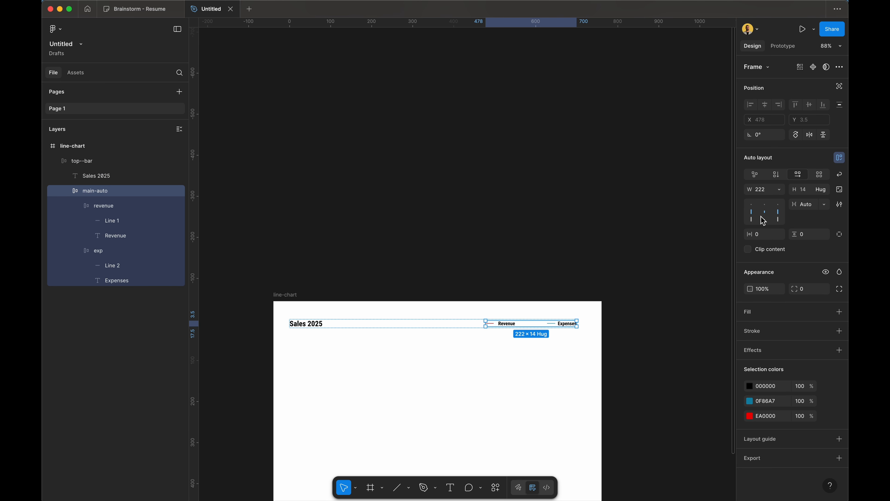
{"action": "left_click", "coordinate": [782, 213]}
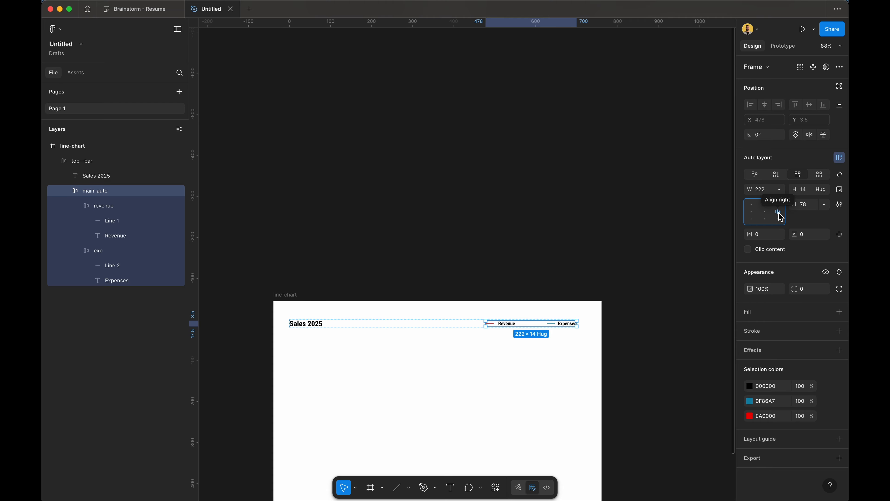
{"action": "double_click", "coordinate": [781, 212]}
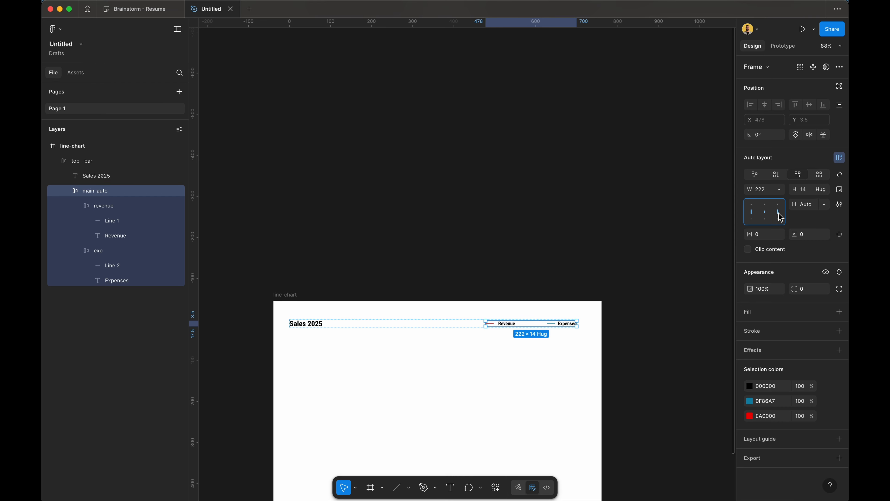
{"action": "double_click", "coordinate": [779, 212]}
{"action": "left_click", "coordinate": [421, 367]}
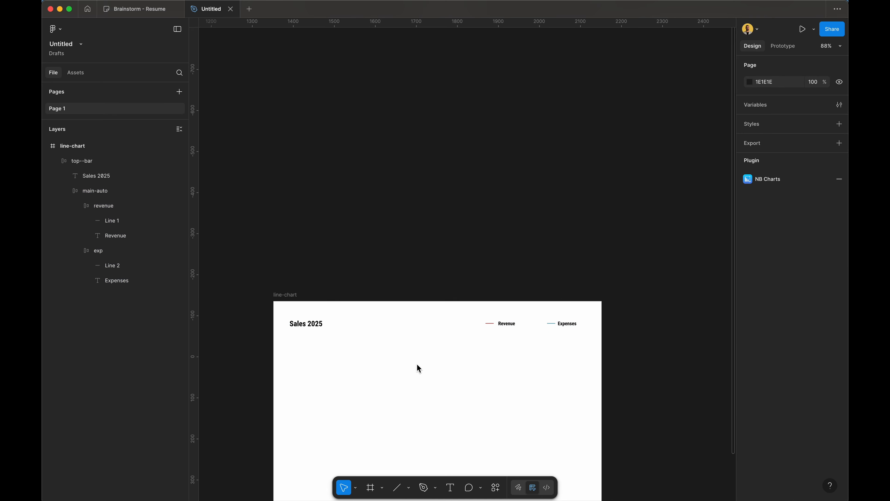
{"action": "left_click", "coordinate": [316, 326]}
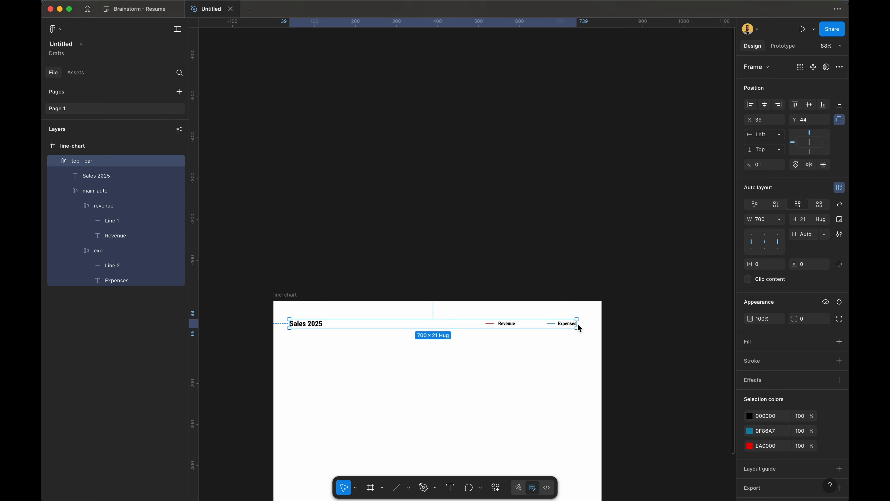
{"action": "left_click_drag", "start_coordinate": [578, 323], "coordinate": [581, 354]}
Step: Alt-drag a copy of the Revenue text below the Sales 2025 title and change it to '500k'
{"action": "left_click", "coordinate": [563, 175]}
{"action": "scroll", "coordinate": [564, 175], "scroll_direction": "down", "scroll_amount": 6}
{"action": "scroll", "coordinate": [564, 175], "scroll_direction": "up", "scroll_amount": 2}
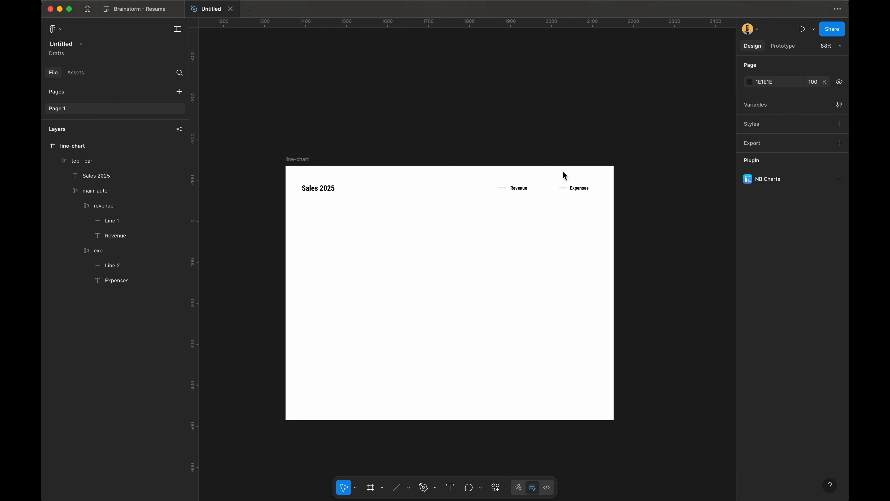
{"action": "scroll", "coordinate": [564, 175], "scroll_direction": "up", "scroll_amount": 5}
{"action": "scroll", "coordinate": [564, 175], "scroll_direction": "down", "scroll_amount": 3}
{"action": "scroll", "coordinate": [564, 175], "scroll_direction": "left", "scroll_amount": 4}
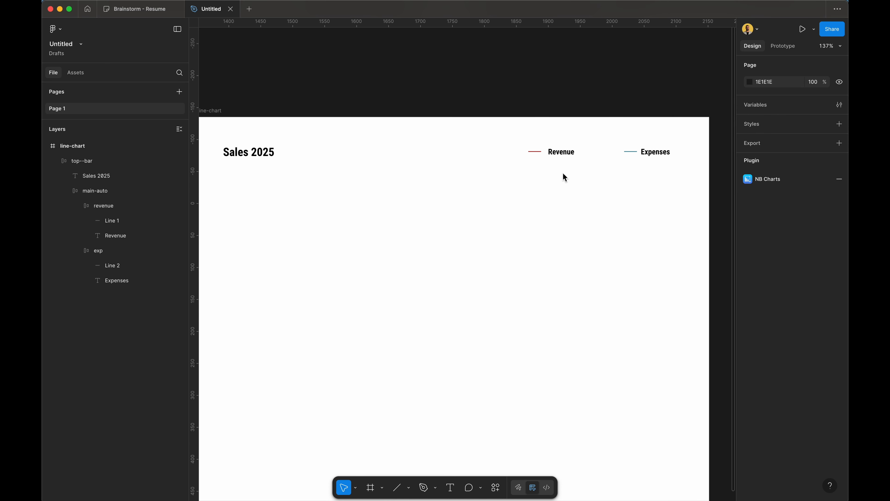
{"action": "scroll", "coordinate": [564, 175], "scroll_direction": "down", "scroll_amount": 3}
{"action": "scroll", "coordinate": [565, 175], "scroll_direction": "up", "scroll_amount": 2}
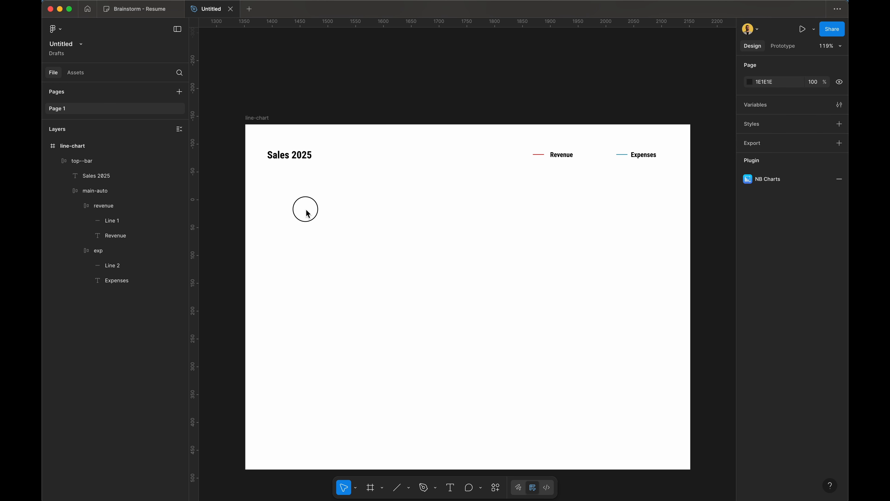
{"action": "left_click", "coordinate": [564, 156]}
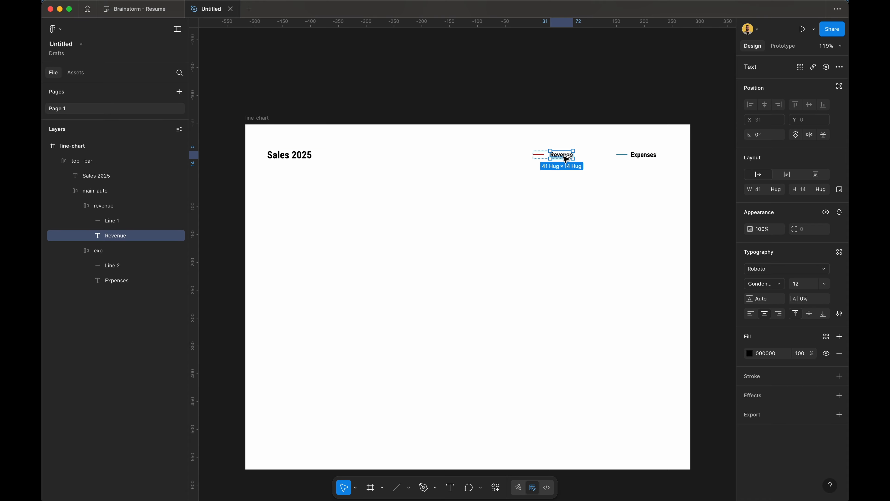
{"action": "left_click", "coordinate": [564, 160]}
{"action": "left_click_drag", "start_coordinate": [565, 160], "coordinate": [280, 198]}
{"action": "double_click", "coordinate": [280, 197]}
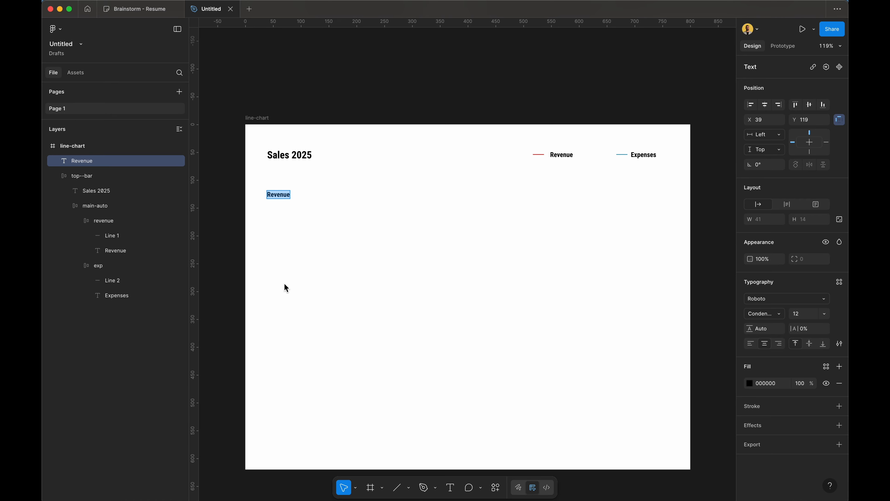
{"action": "type", "text": "500k"}
{"action": "key", "text": "Escape"}
{"action": "left_click", "coordinate": [287, 246]}
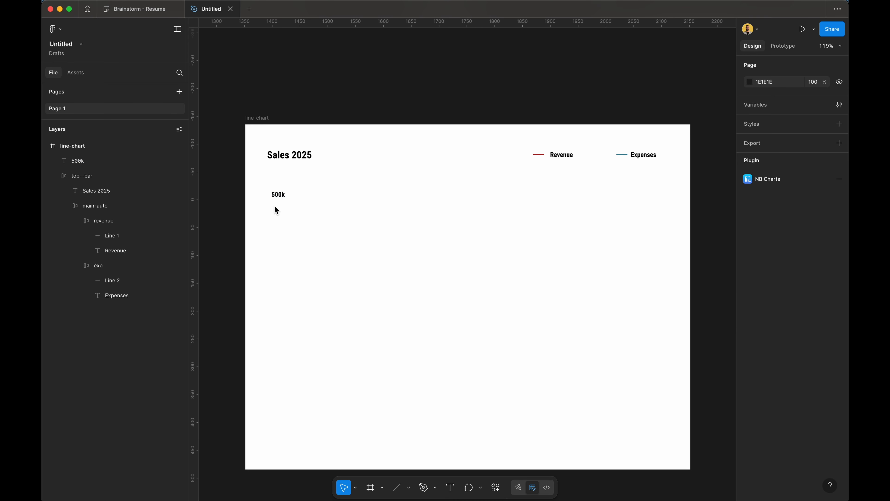
Step: Align 500k with the title, duplicate it down the chart, relabel copies (450k, …), and select all nine
{"action": "left_click_drag", "start_coordinate": [282, 192], "coordinate": [279, 213]}
{"action": "key", "text": "super+d"}
{"action": "key", "text": "super+d"}
{"action": "key", "text": "super+d"}
{"action": "key", "text": "super+d"}
{"action": "key", "text": "super+d"}
{"action": "key", "text": "super+d"}
{"action": "key", "text": "super+d"}
{"action": "key", "text": "super+d"}
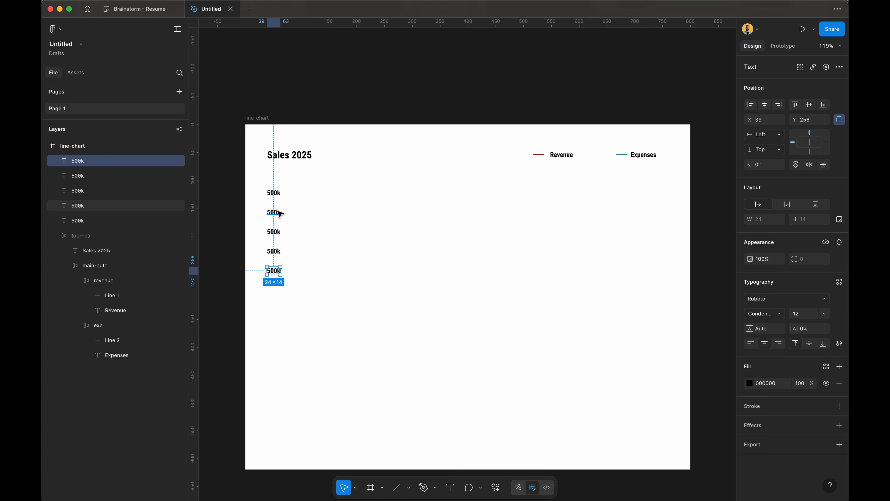
{"action": "key", "text": "super+d"}
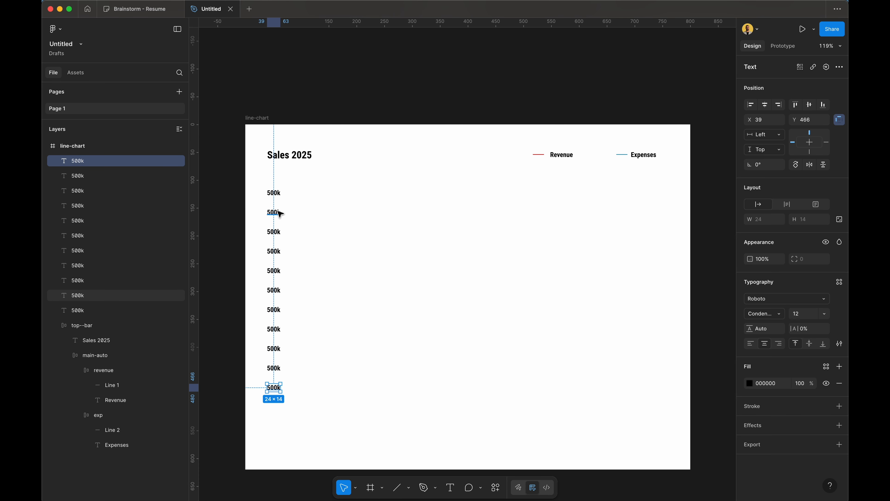
{"action": "double_click", "coordinate": [273, 212]}
{"action": "left_click", "coordinate": [272, 212]}
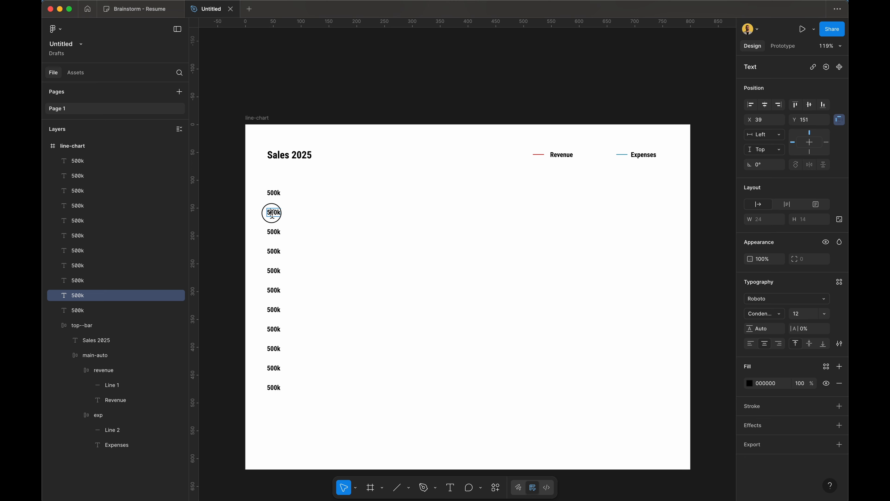
{"action": "key", "text": "BackSpace"}
{"action": "key", "text": "BackSpace"}
{"action": "type", "text": "45"}
{"action": "double_click", "coordinate": [273, 233]}
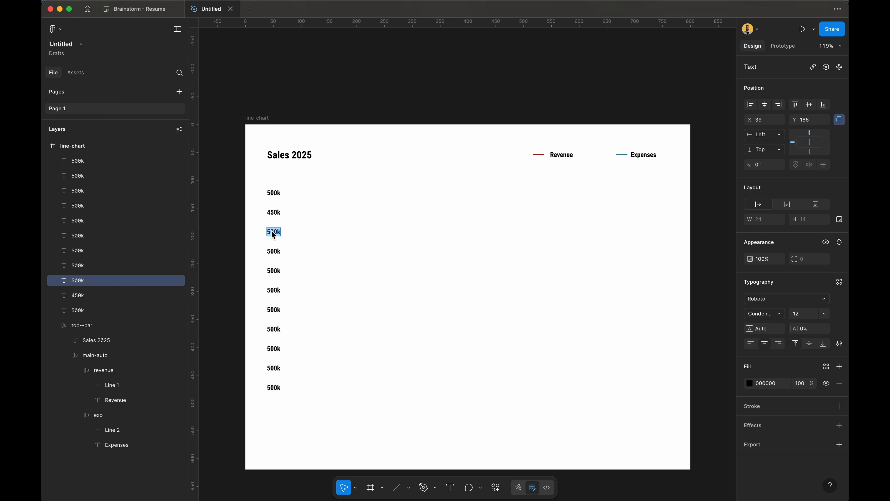
{"action": "key", "text": "BackSpace"}
{"action": "left_click_drag", "start_coordinate": [341, 392], "coordinate": [268, 186]}
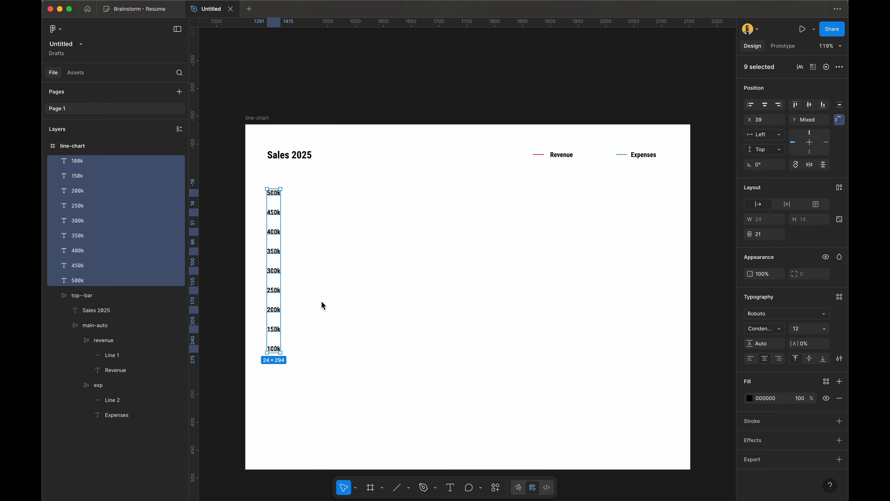
Step: Wrap the nine labels in a vertical auto-layout frame with a 35 gap
{"action": "key", "text": "shift+a"}
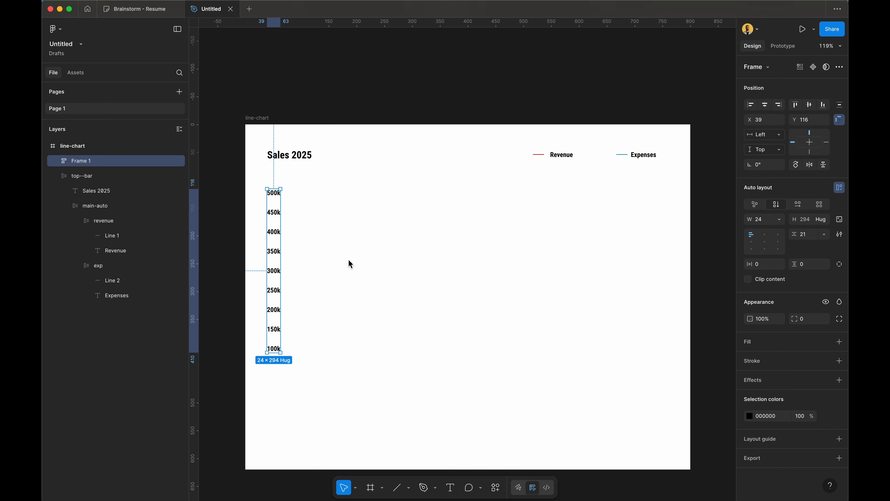
{"action": "left_click", "coordinate": [817, 241]}
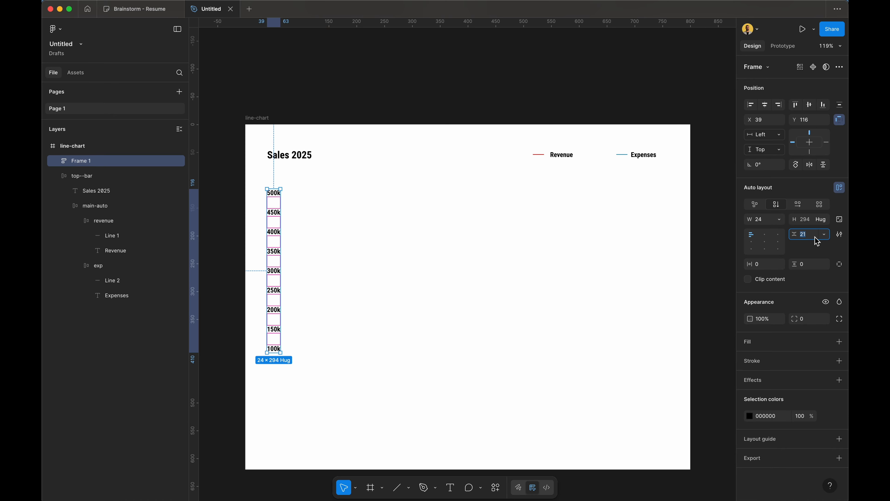
{"action": "key", "text": "Up"}
{"action": "key", "text": "Up"}
{"action": "key", "text": "Up"}
{"action": "key", "text": "Up"}
{"action": "key", "text": "Up"}
{"action": "key", "text": "Up"}
{"action": "key", "text": "Up"}
{"action": "key", "text": "Up"}
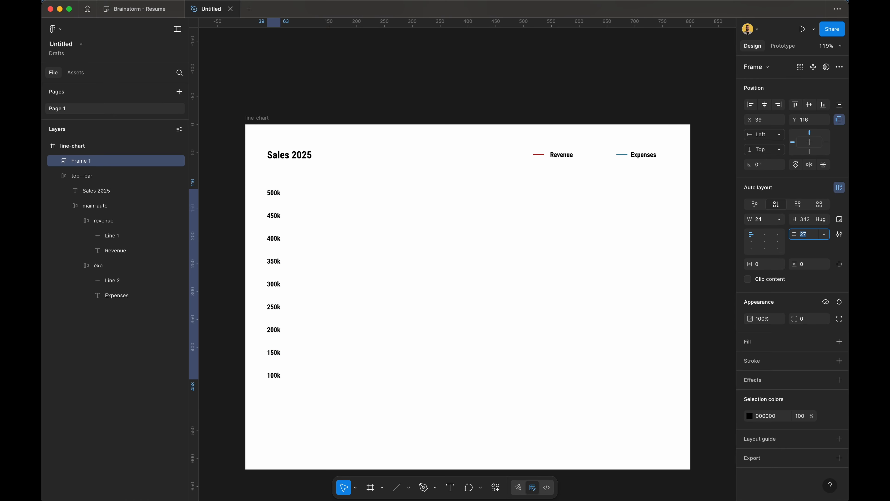
{"action": "key", "text": "Up"}
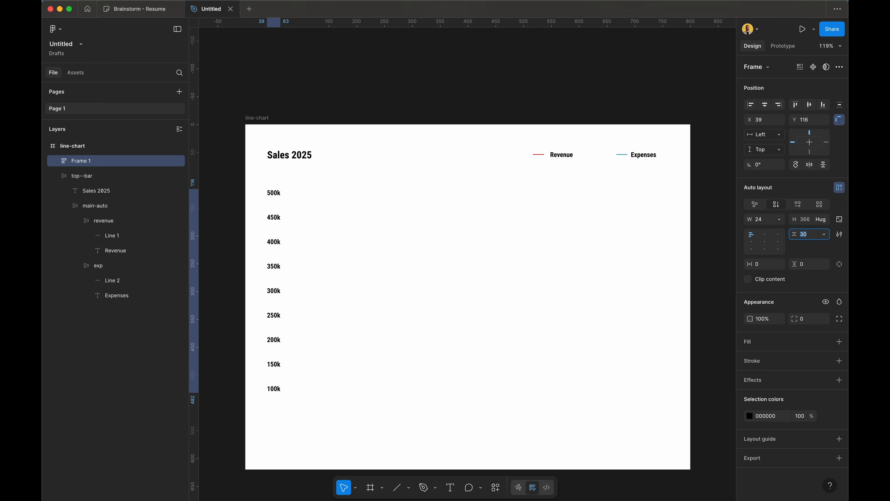
{"action": "key", "text": "Up"}
{"action": "key", "text": "Up"}
{"action": "key", "text": "Up"}
{"action": "key", "text": "Up"}
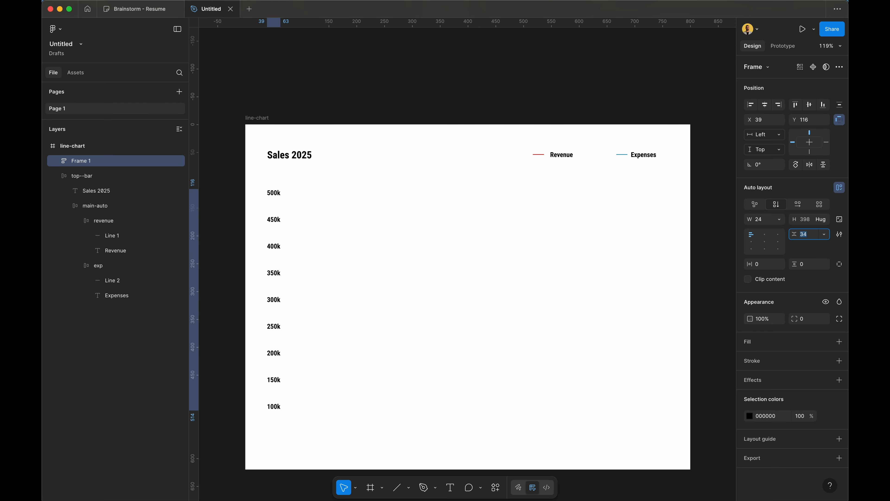
{"action": "key", "text": "Up"}
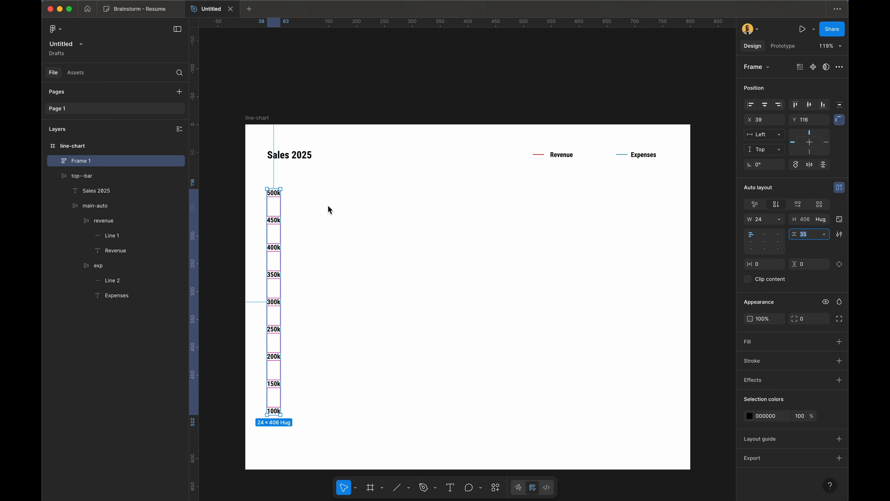
Step: Set the label column frame's height to Hug contents
{"action": "left_click", "coordinate": [382, 233]}
{"action": "left_click", "coordinate": [282, 224]}
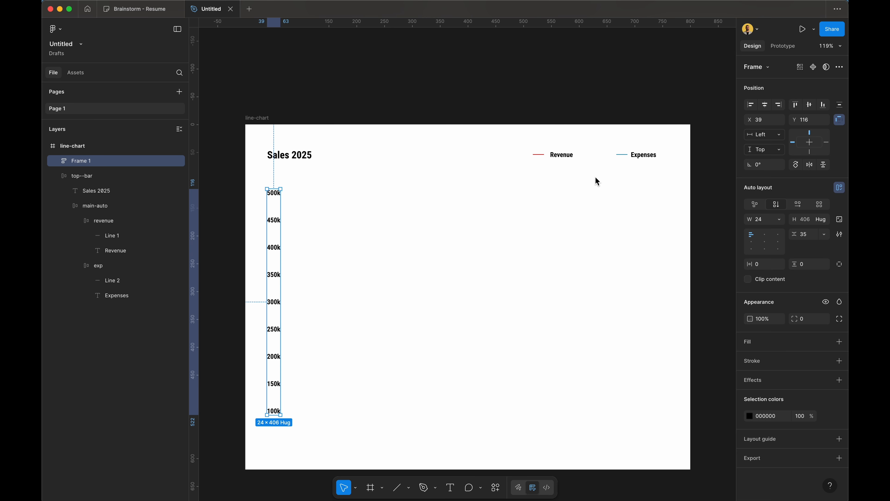
{"action": "left_click", "coordinate": [827, 222]}
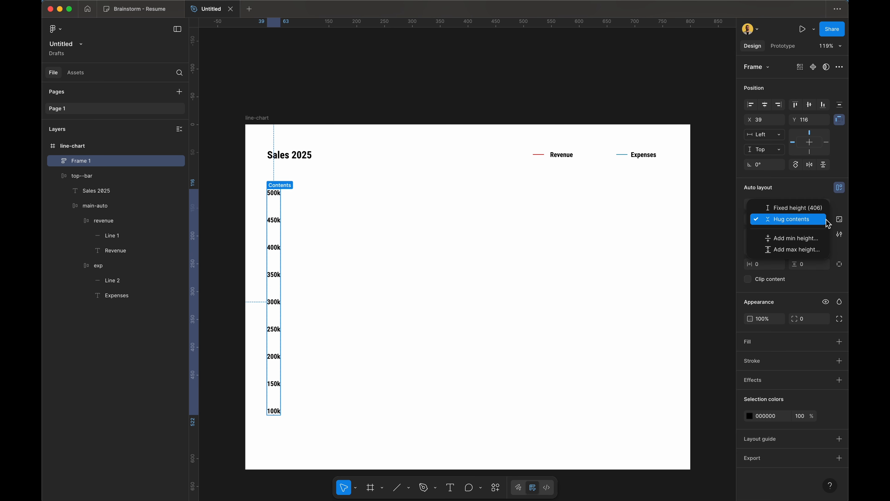
{"action": "left_click", "coordinate": [778, 223]}
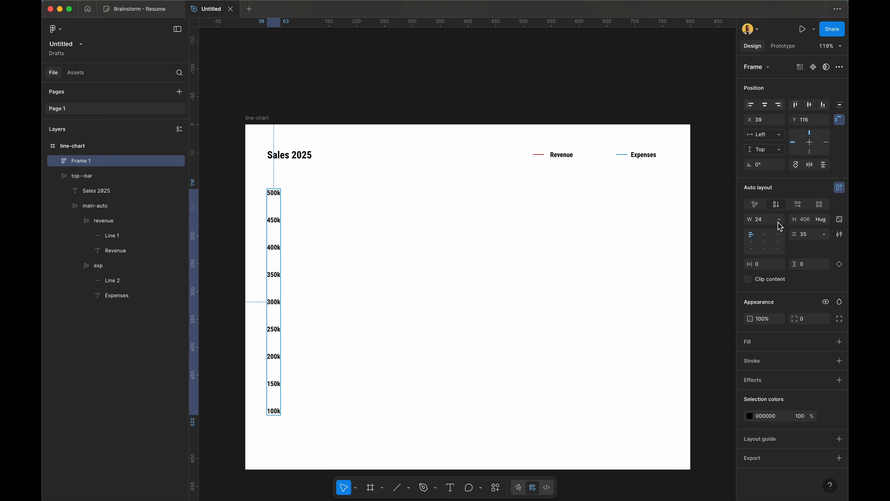
Step: Rename Frame 1 to 'y-axis'
{"action": "double_click", "coordinate": [119, 168]}
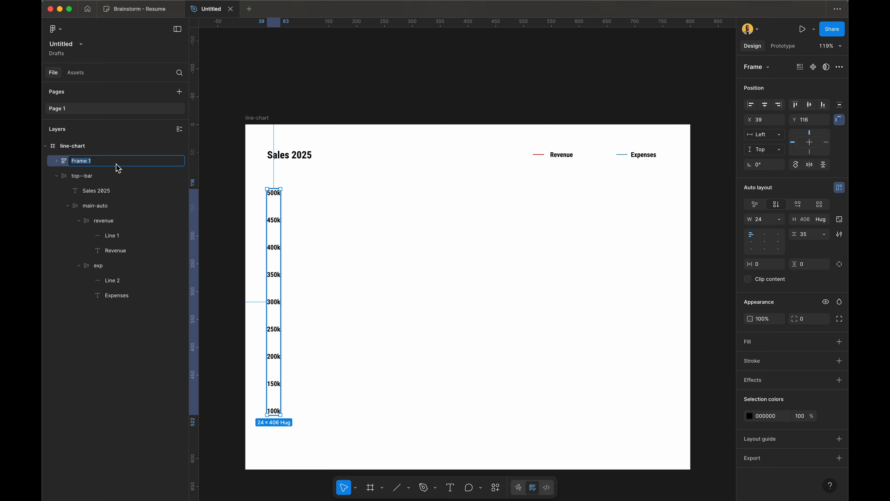
{"action": "type", "text": "y-axis"}
{"action": "key", "text": "Return"}
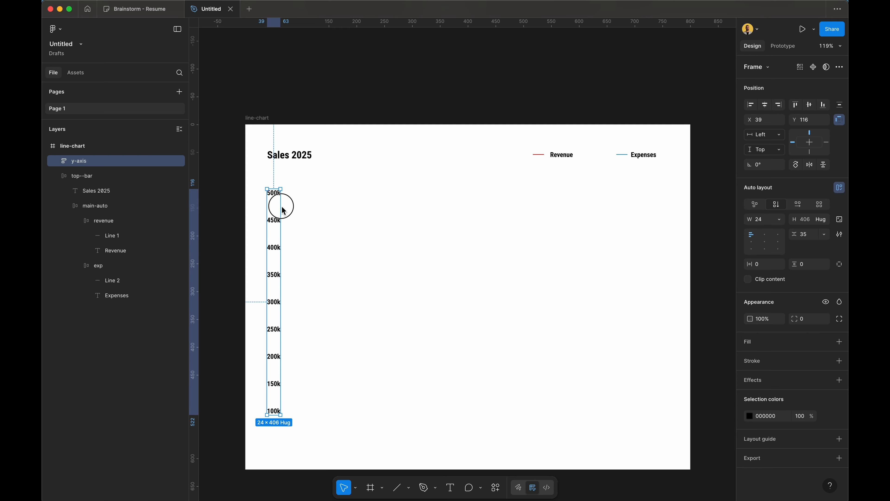
{"action": "left_click", "coordinate": [328, 193]}
Step: Duplicate the y-axis frame toward the middle of the chart
{"action": "left_click", "coordinate": [273, 194]}
{"action": "left_click_drag", "start_coordinate": [275, 193], "coordinate": [453, 171]}
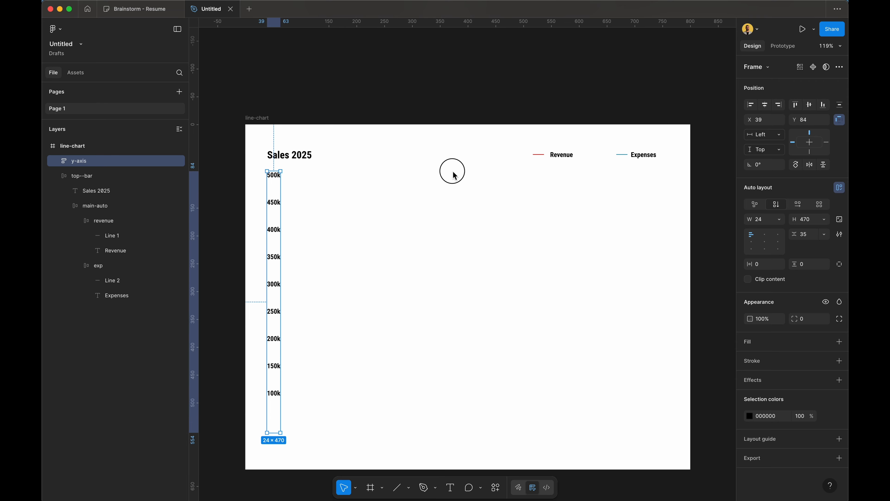
{"action": "key", "text": "ctrl+z"}
{"action": "left_click_drag", "start_coordinate": [275, 223], "coordinate": [387, 228]}
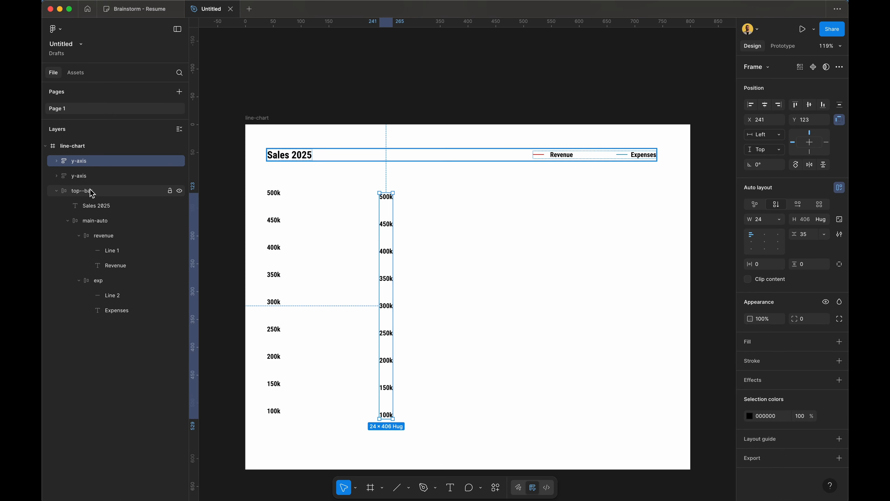
Step: Name the copy 'x-axis' and switch its auto layout to horizontal
{"action": "double_click", "coordinate": [78, 162]}
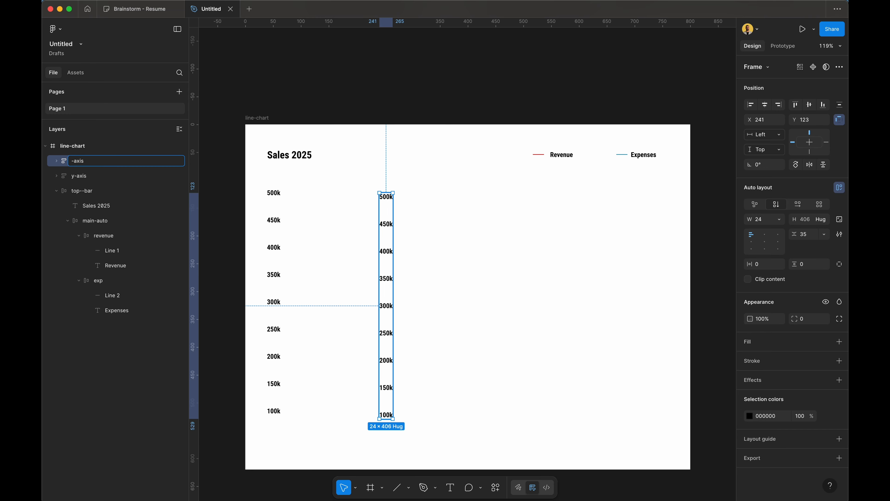
{"action": "type", "text": "x"}
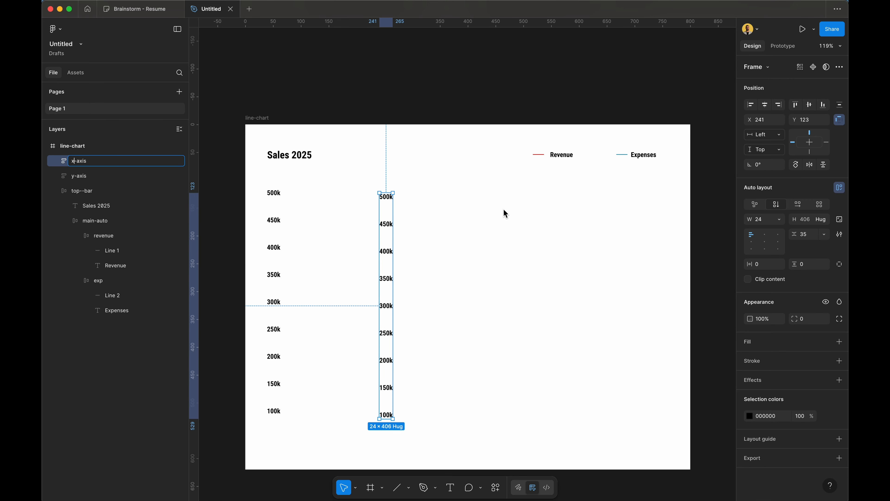
{"action": "left_click", "coordinate": [498, 211]}
{"action": "left_click", "coordinate": [387, 203]}
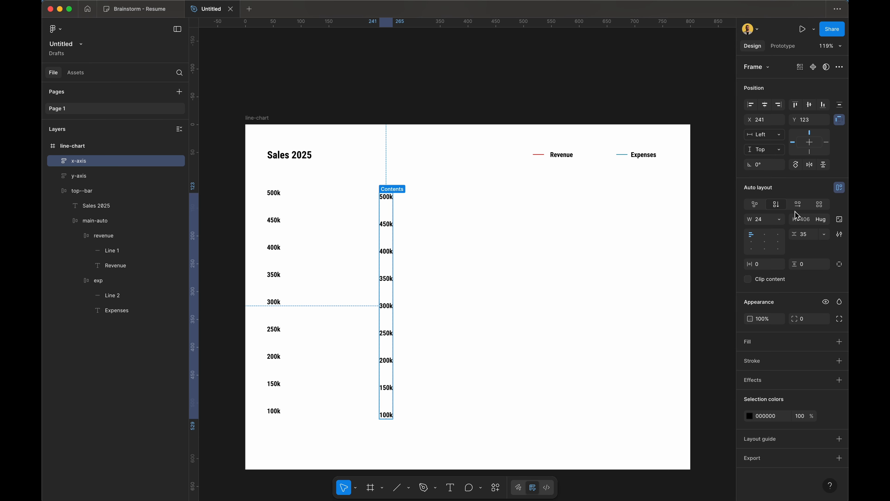
{"action": "left_click", "coordinate": [797, 211]}
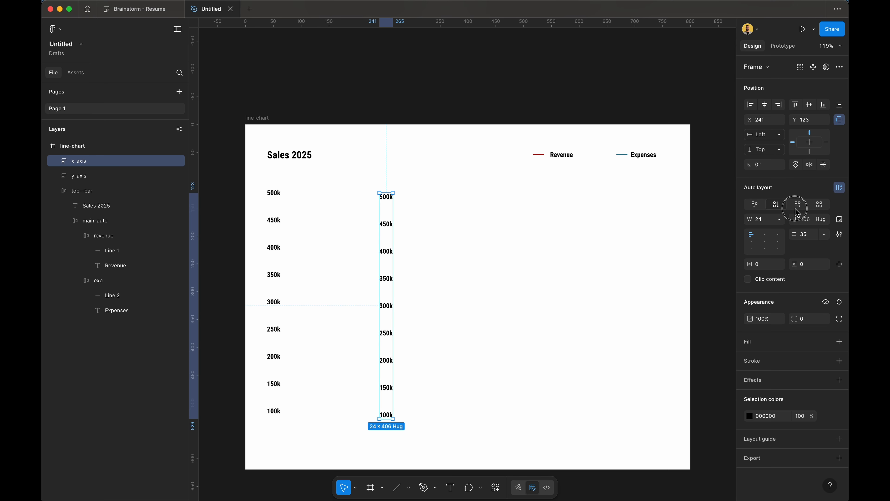
Step: Set the x-axis width to Hug contents and move it to the chart's bottom-left
{"action": "left_click", "coordinate": [455, 258]}
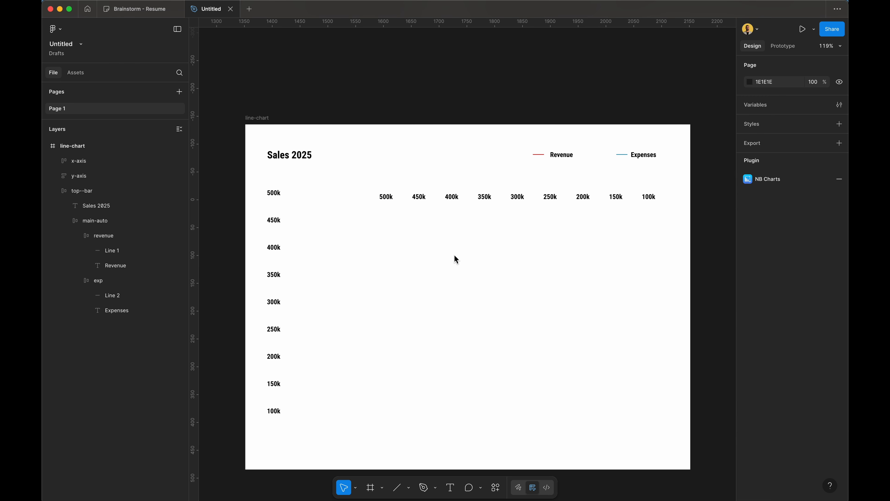
{"action": "left_click", "coordinate": [386, 198]}
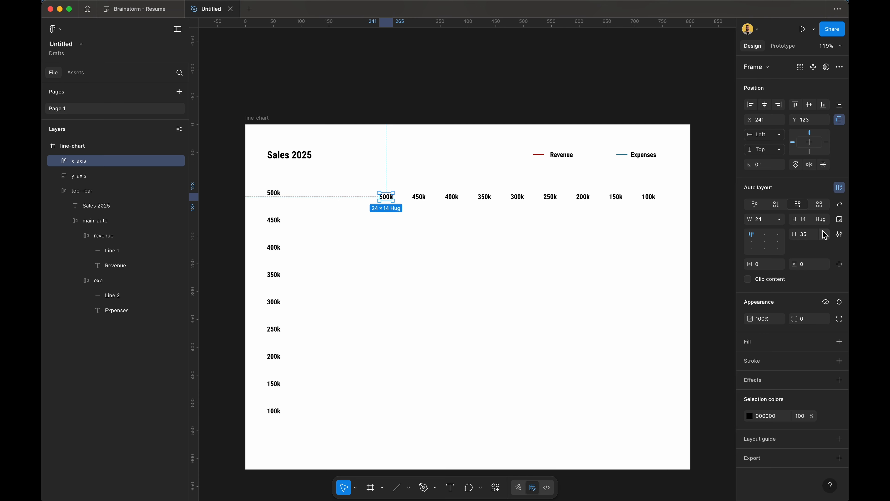
{"action": "left_click", "coordinate": [781, 220]}
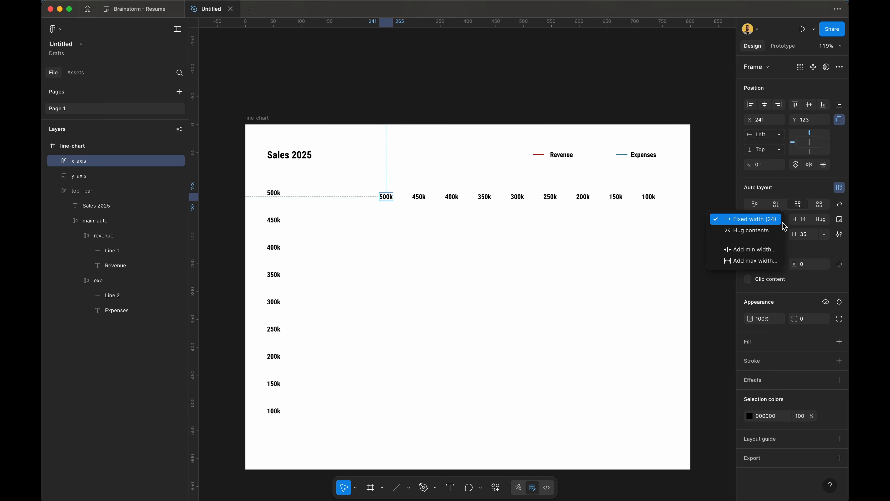
{"action": "left_click", "coordinate": [772, 230]}
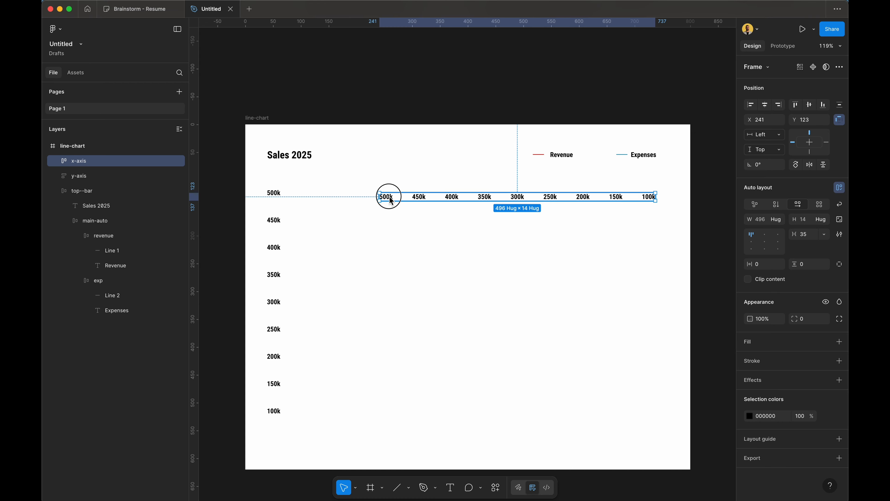
{"action": "left_click_drag", "start_coordinate": [392, 201], "coordinate": [310, 436]}
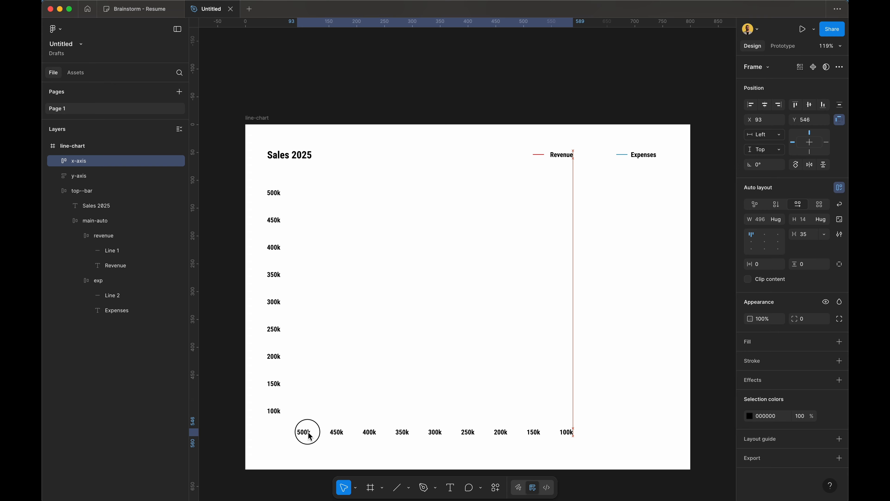
Step: Replace the x-axis value labels with month names, Jan through Dec
{"action": "double_click", "coordinate": [310, 436]}
{"action": "double_click", "coordinate": [310, 436]}
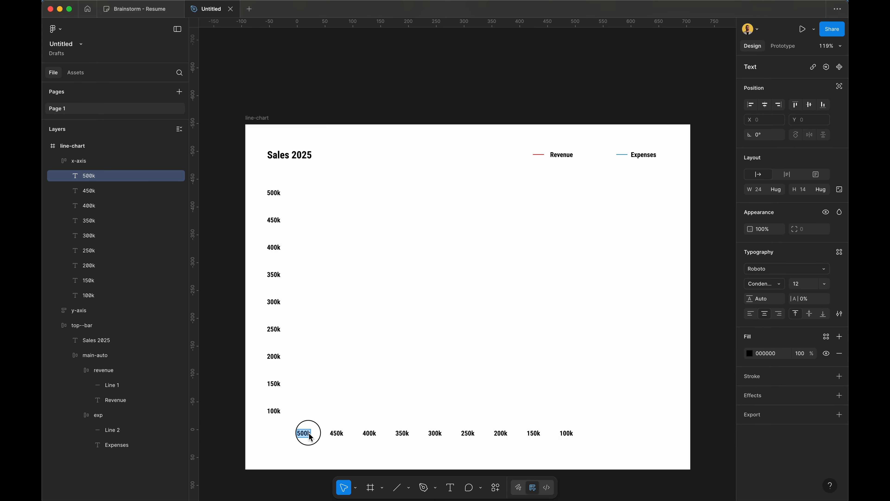
{"action": "type", "text": "J"}
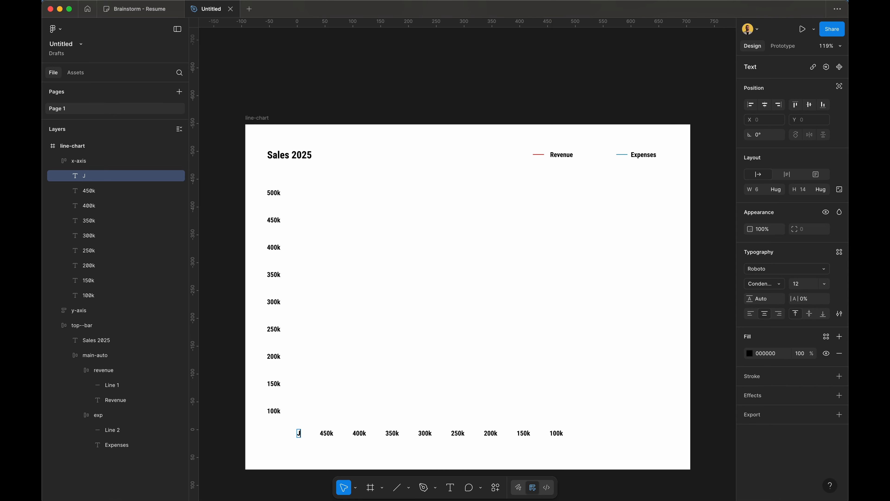
{"action": "type", "text": "an"}
{"action": "key", "text": "Tab"}
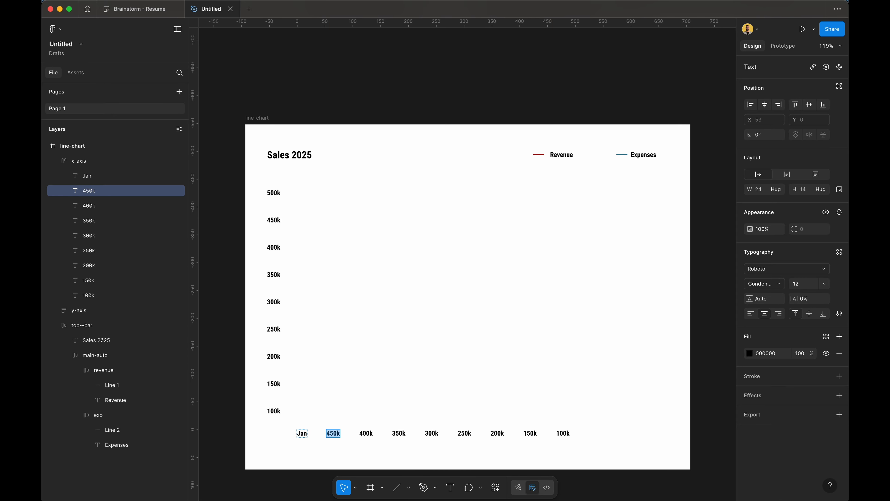
{"action": "type", "text": "Feb"}
{"action": "key", "text": "Tab"}
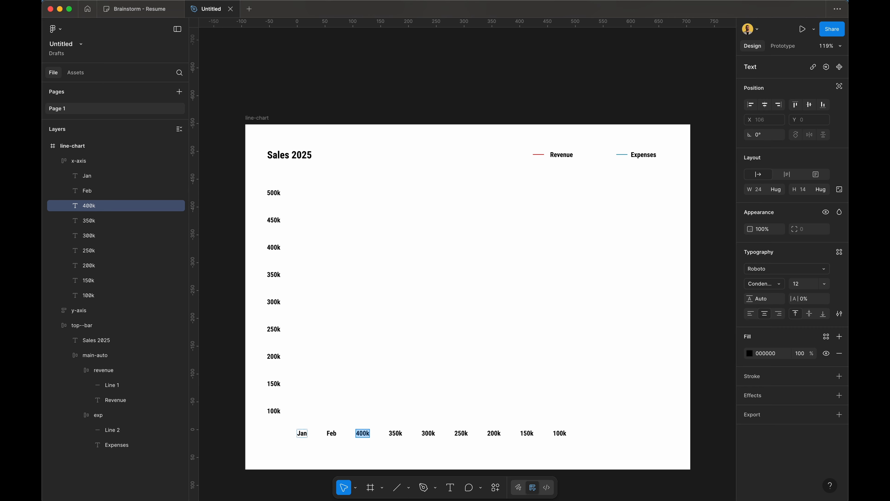
{"action": "type", "text": "Mar"}
{"action": "key", "text": "Tab"}
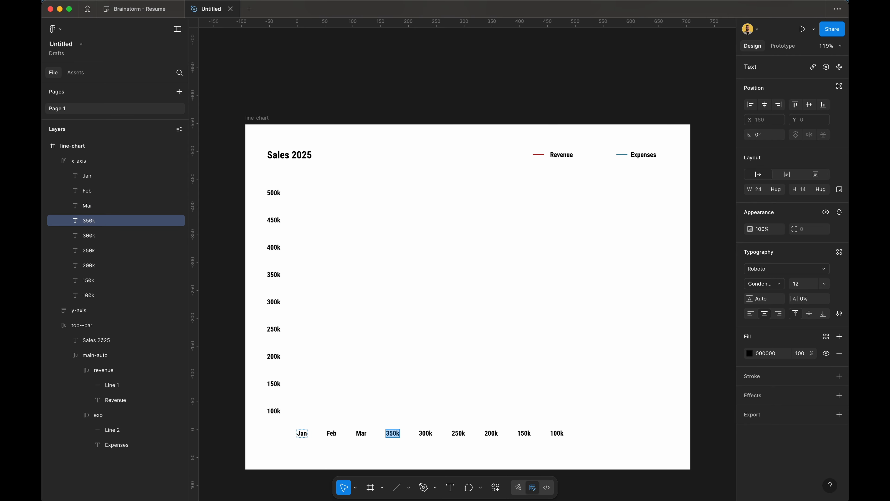
{"action": "type", "text": "Apr"}
{"action": "key", "text": "Tab"}
{"action": "type", "text": "M"}
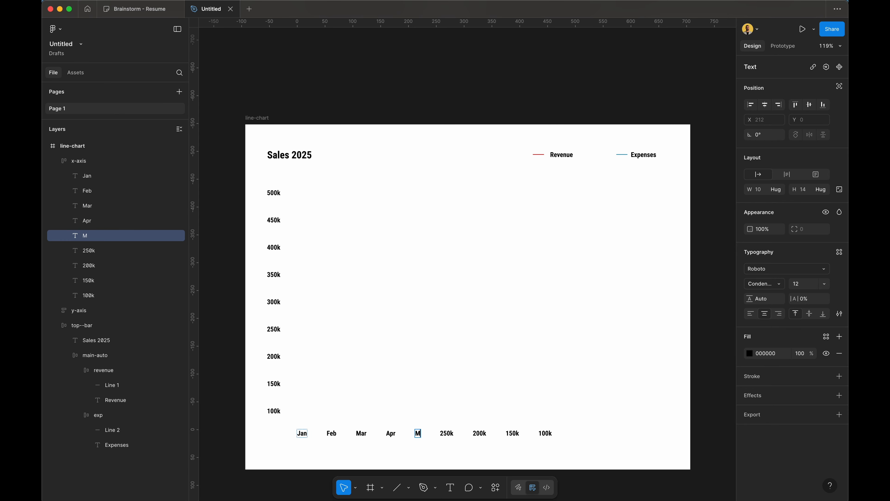
{"action": "type", "text": "ay"}
{"action": "key", "text": "Tab"}
{"action": "type", "text": "Jun"}
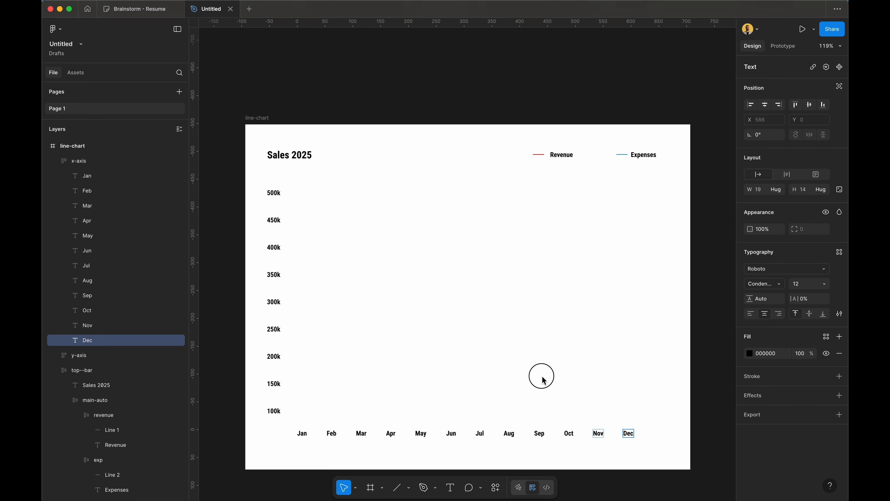
{"action": "key", "text": "Escape"}
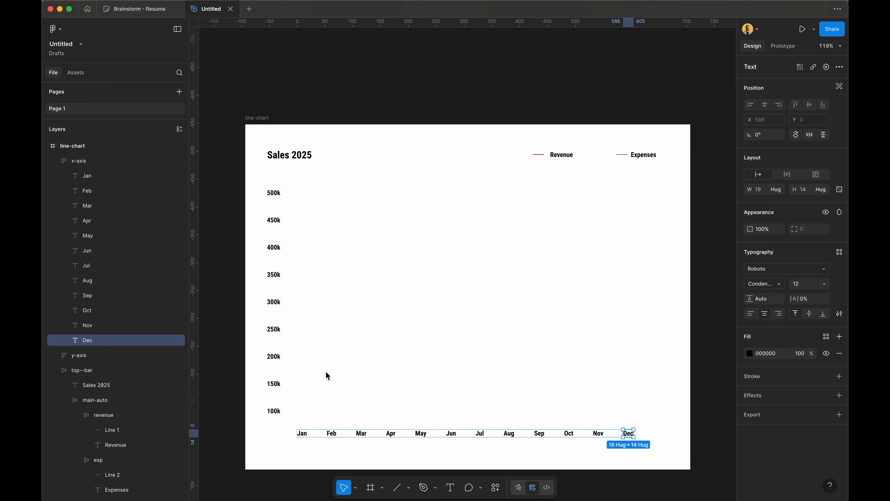
{"action": "left_click", "coordinate": [305, 421]}
Step: Set the auto layout gap between the month labels to 38
{"action": "left_click", "coordinate": [299, 428]}
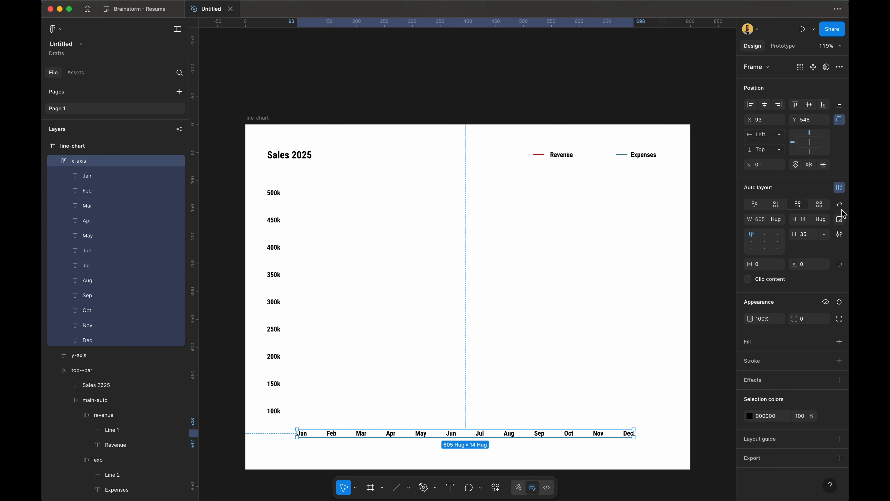
{"action": "left_click", "coordinate": [806, 234]}
{"action": "type", "text": "37"}
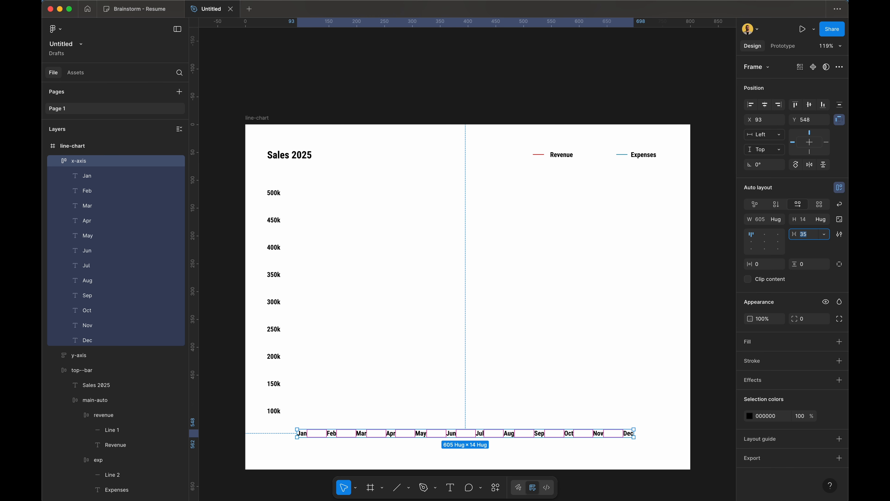
{"action": "key", "text": "Return"}
{"action": "key", "text": "Up"}
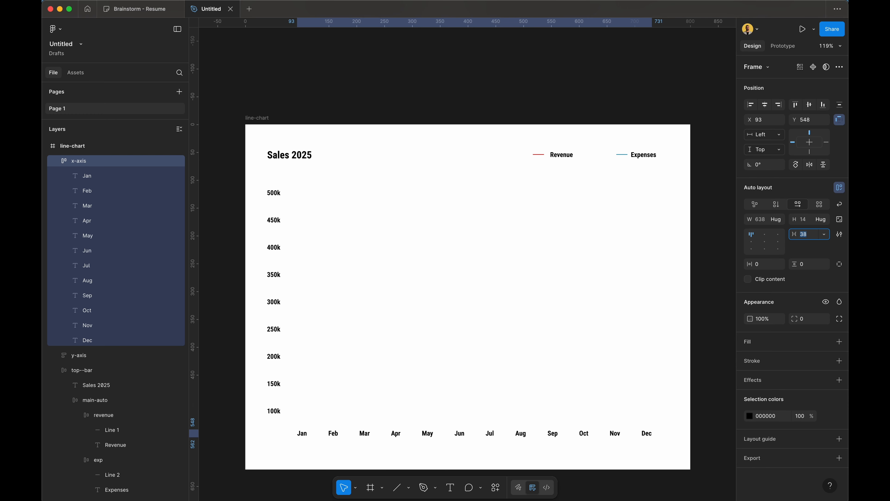
{"action": "left_click", "coordinate": [392, 326]}
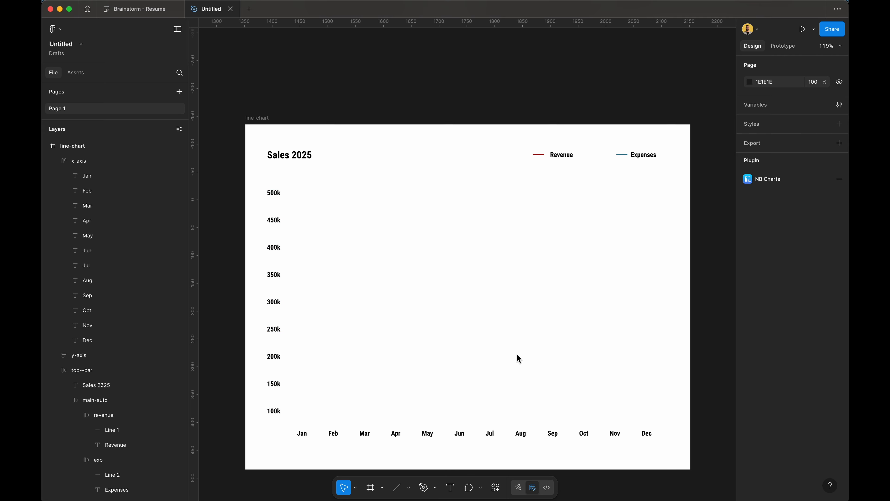
{"action": "key", "text": "l"}
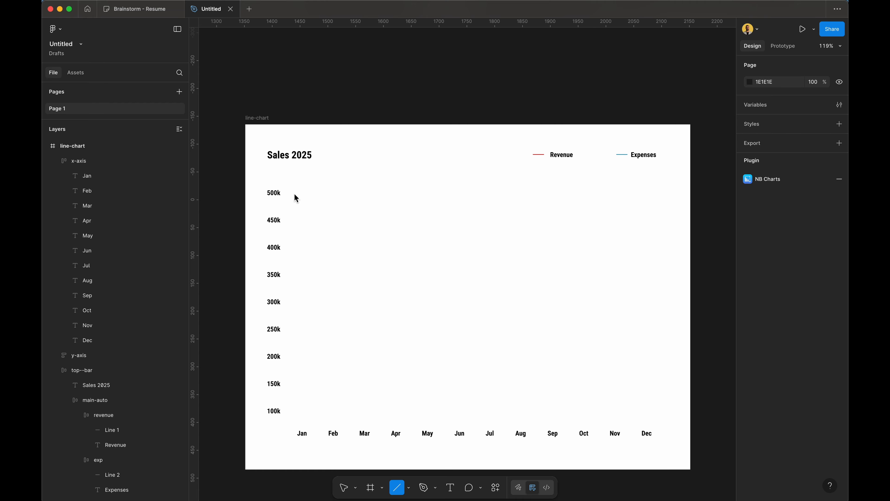
Step: Draw a horizontal line along the 500k row with a pale grey C1C1C1 stroke
{"action": "left_click_drag", "start_coordinate": [294, 193], "coordinate": [652, 193]}
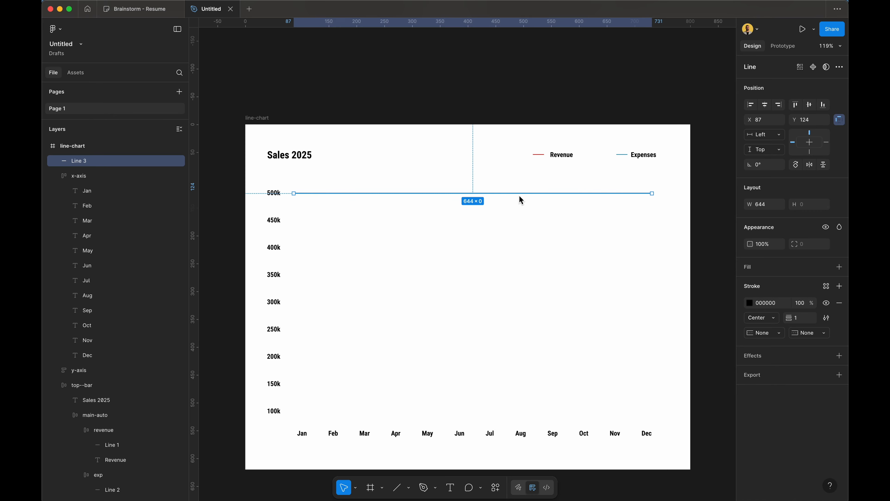
{"action": "left_click", "coordinate": [749, 303]}
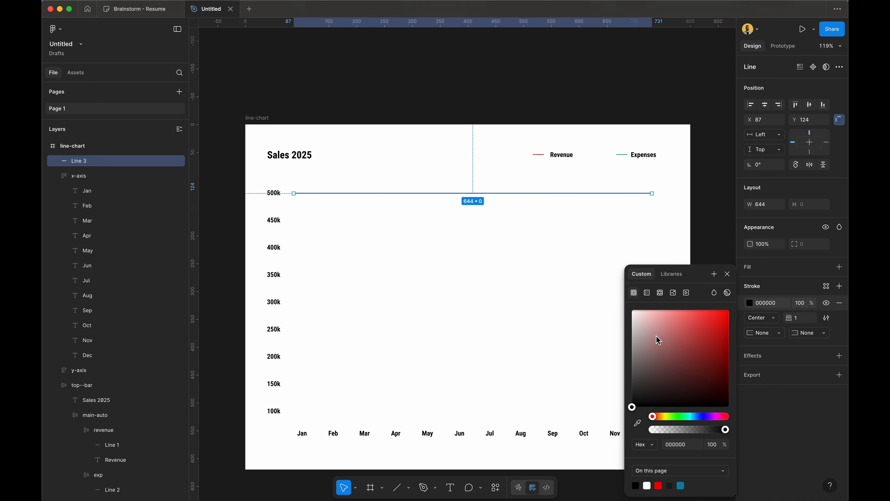
{"action": "mouse_move", "coordinate": [653, 337]}
{"action": "left_mouse_down"}
{"action": "mouse_move", "coordinate": [623, 335]}
{"action": "mouse_move", "coordinate": [622, 346]}
{"action": "mouse_move", "coordinate": [620, 334]}
{"action": "left_mouse_up"}
{"action": "left_click", "coordinate": [773, 318]}
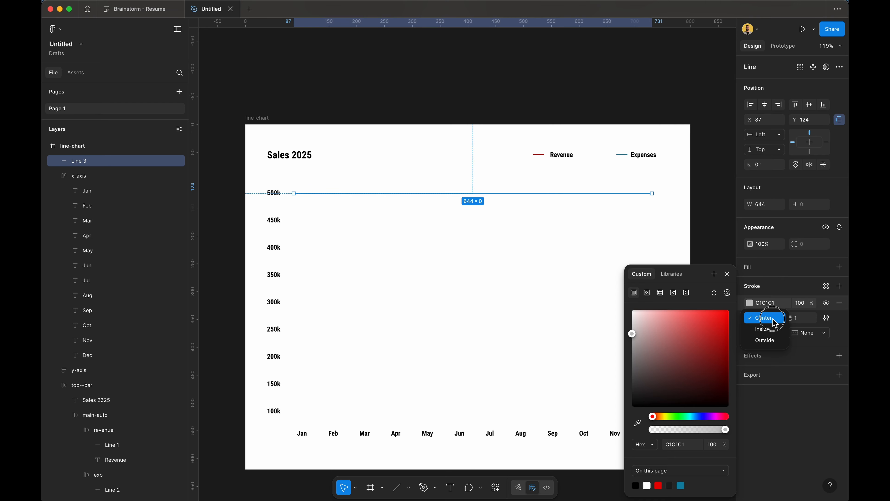
{"action": "left_click", "coordinate": [774, 319]}
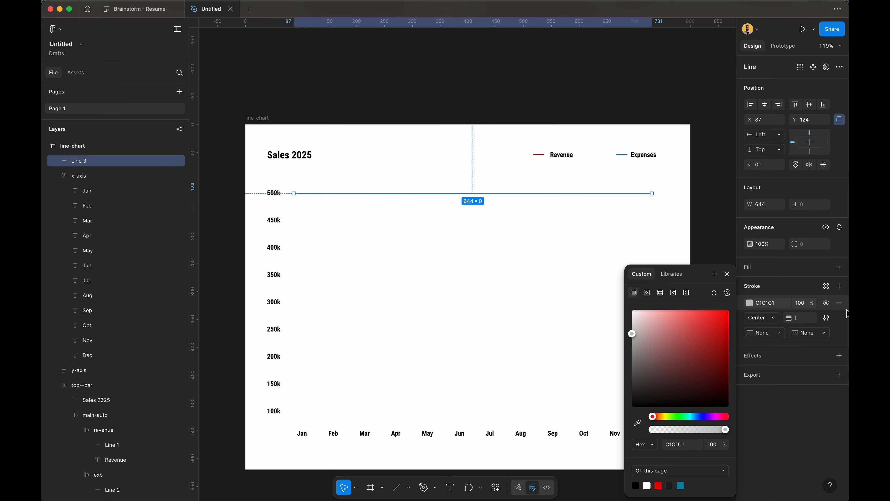
Step: Change the gridline's stroke style to Dashed with dash length 2
{"action": "left_click", "coordinate": [827, 319]}
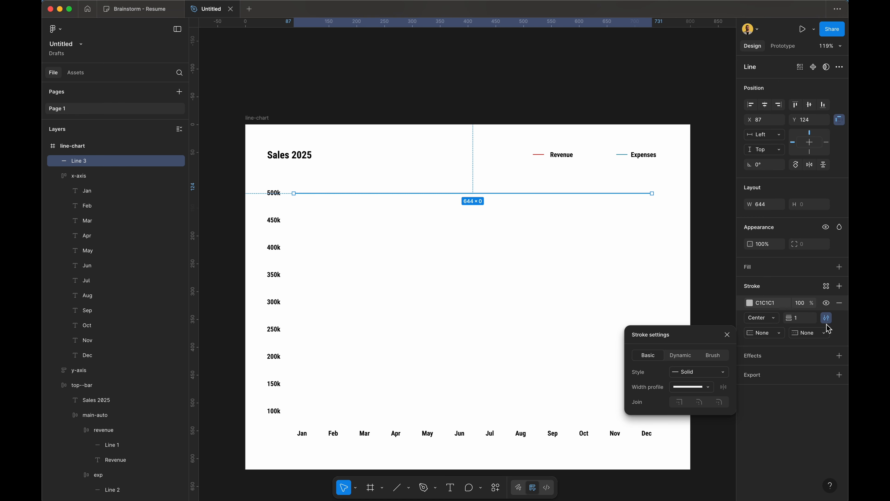
{"action": "left_click", "coordinate": [715, 369]}
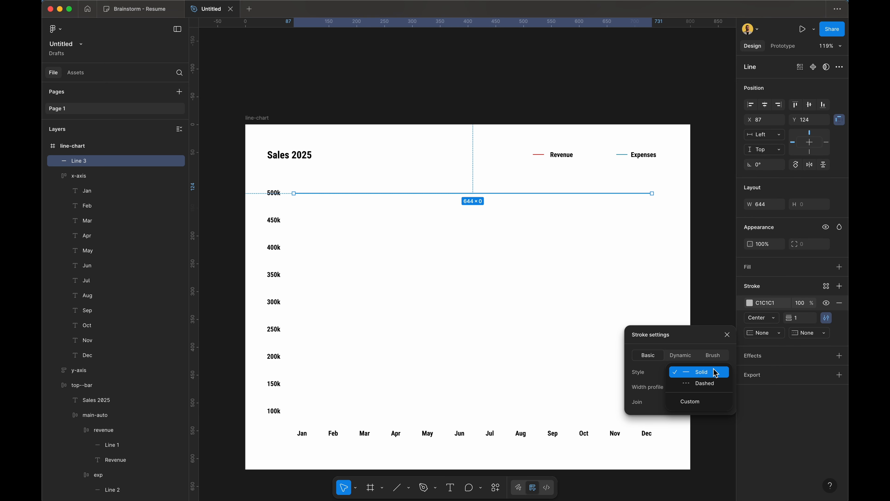
{"action": "left_click", "coordinate": [716, 386]}
{"action": "left_click", "coordinate": [684, 389]}
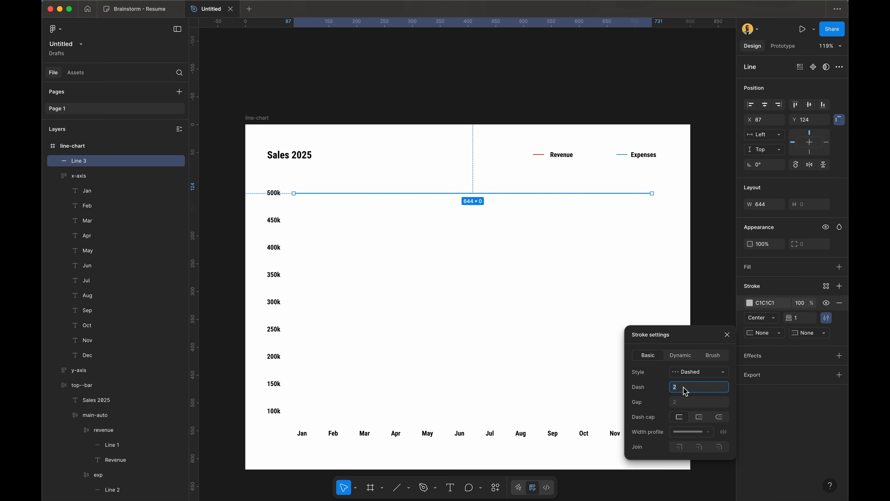
{"action": "left_click", "coordinate": [472, 336]}
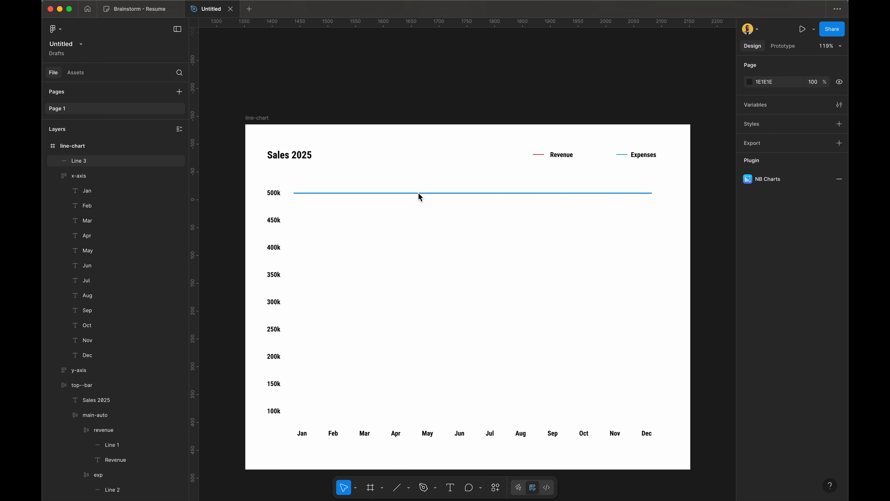
Step: Duplicate the dashed gridline down to every row from 450k to 100k, then select all nine
{"action": "mouse_move", "coordinate": [418, 193]}
{"action": "left_mouse_down"}
{"action": "mouse_move", "coordinate": [424, 224]}
{"action": "mouse_move", "coordinate": [421, 202]}
{"action": "mouse_move", "coordinate": [404, 217]}
{"action": "mouse_move", "coordinate": [455, 221]}
{"action": "mouse_move", "coordinate": [421, 224]}
{"action": "left_mouse_up"}
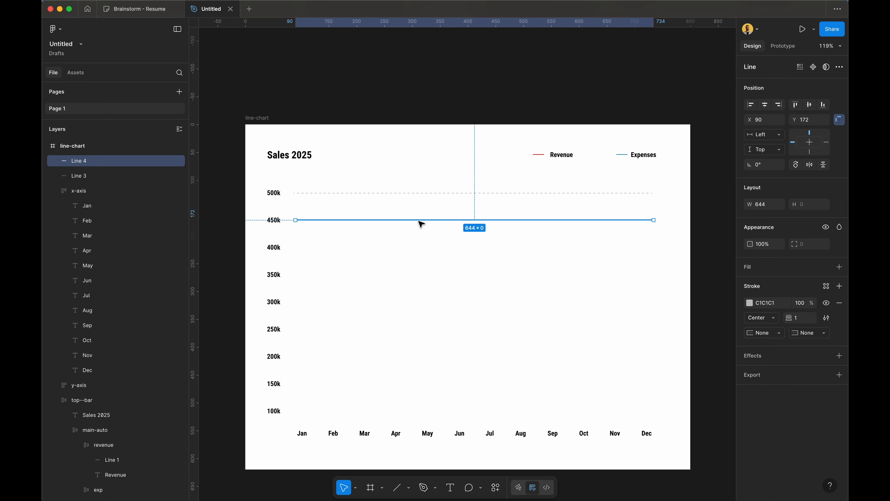
{"action": "key", "text": "super+d"}
{"action": "key", "text": "super+d"}
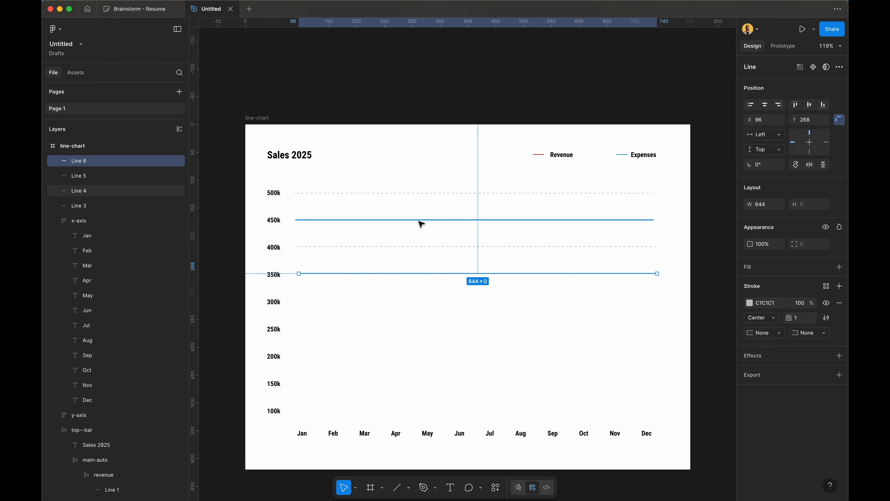
{"action": "key", "text": "super+d"}
{"action": "key", "text": "super+d"}
{"action": "key", "text": "super+d"}
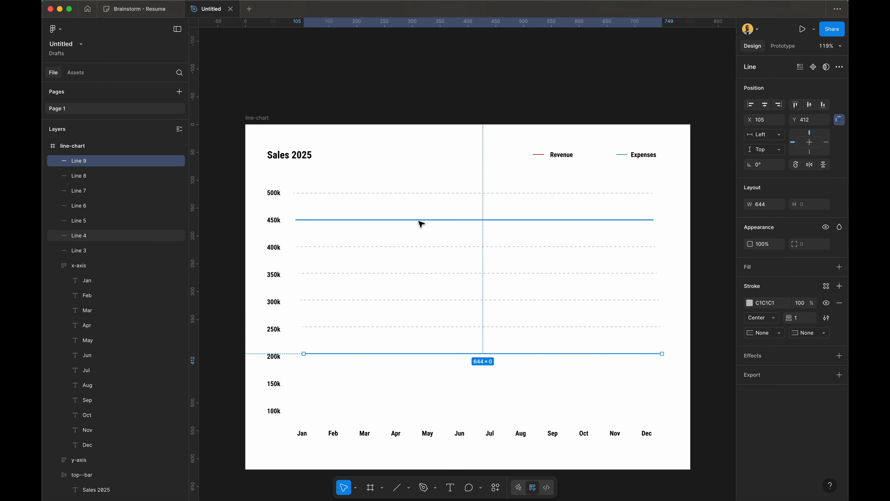
{"action": "key", "text": "super+d"}
{"action": "key", "text": "super+d"}
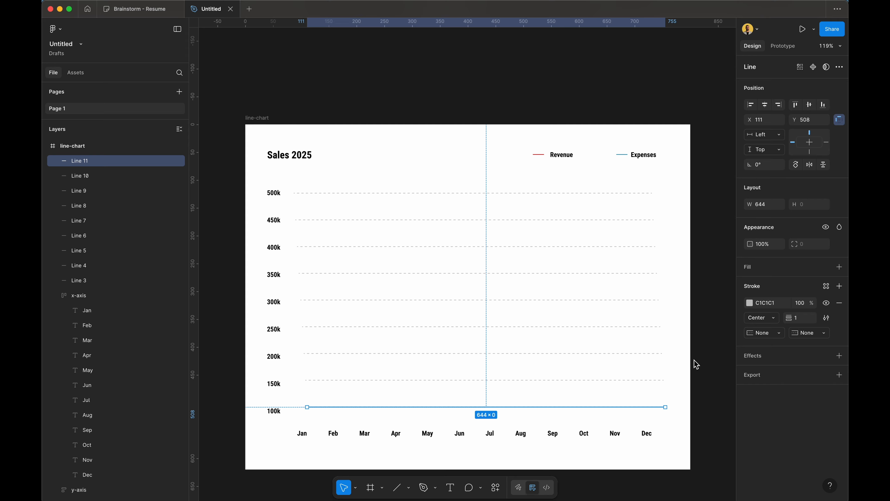
{"action": "left_click", "coordinate": [681, 389]}
{"action": "left_click", "coordinate": [649, 355]}
{"action": "left_click_drag", "start_coordinate": [651, 358], "coordinate": [554, 189]}
Step: Wrap the gridlines in an auto-layout frame and name it 'lines'
{"action": "key", "text": "shift+a"}
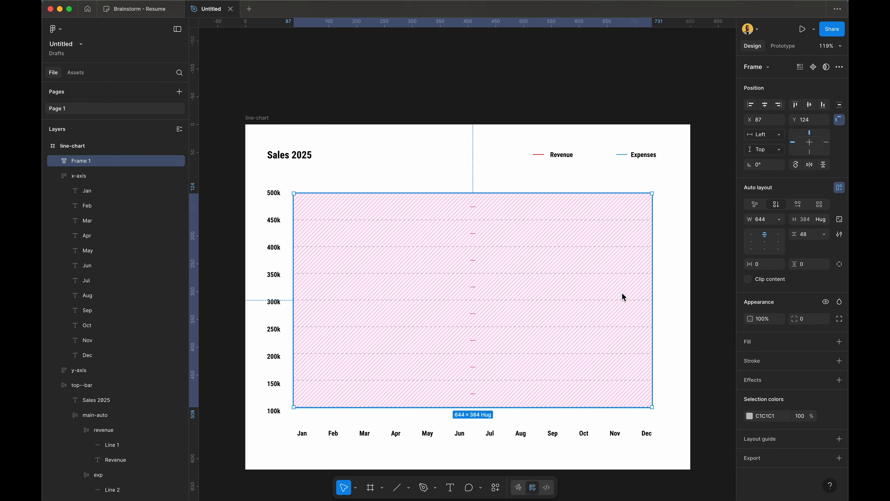
{"action": "double_click", "coordinate": [99, 163]}
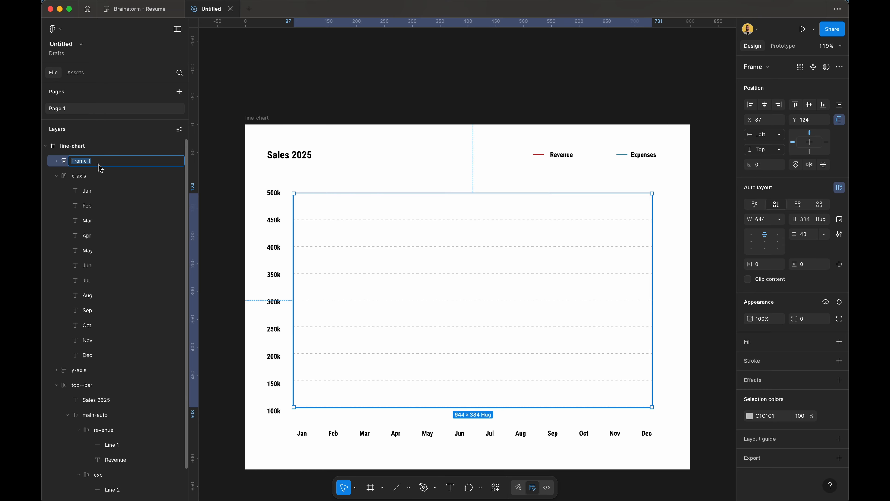
{"action": "type", "text": "lines"}
{"action": "key", "text": "Return"}
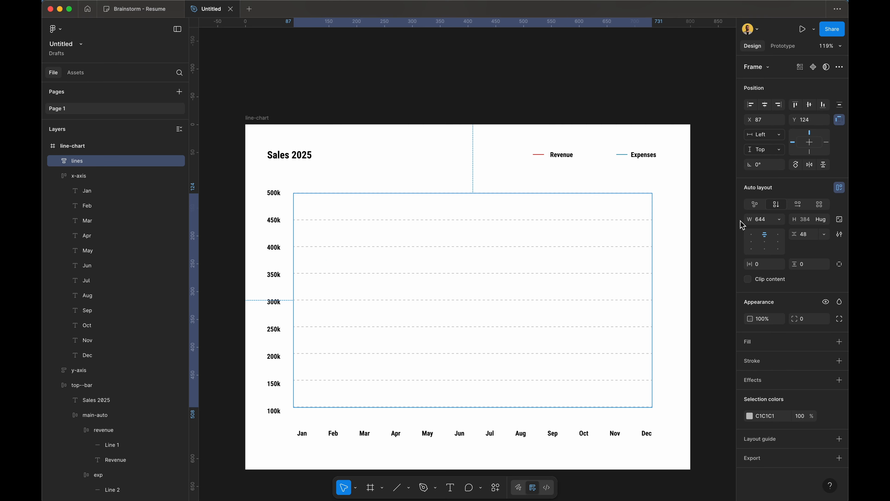
Step: Test stretching the lines frame's width, then undo back to 644 wide
{"action": "left_click", "coordinate": [56, 161]}
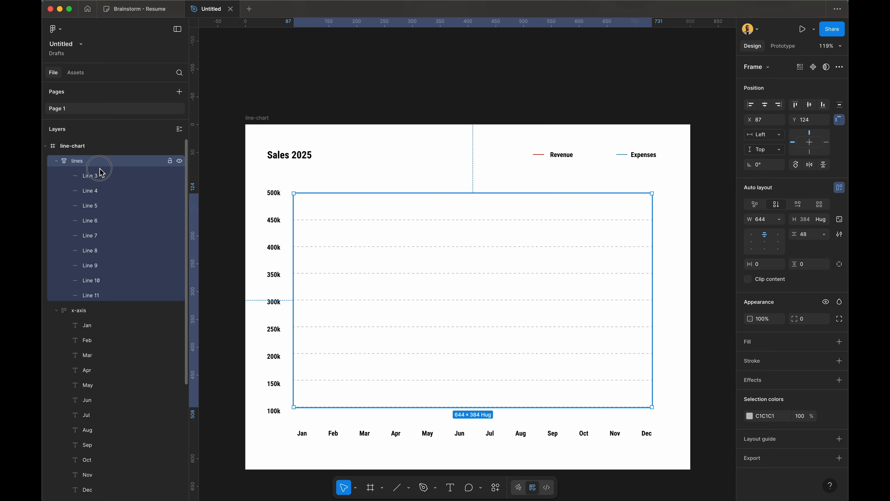
{"action": "left_click", "coordinate": [779, 219]}
{"action": "left_click", "coordinate": [649, 208]}
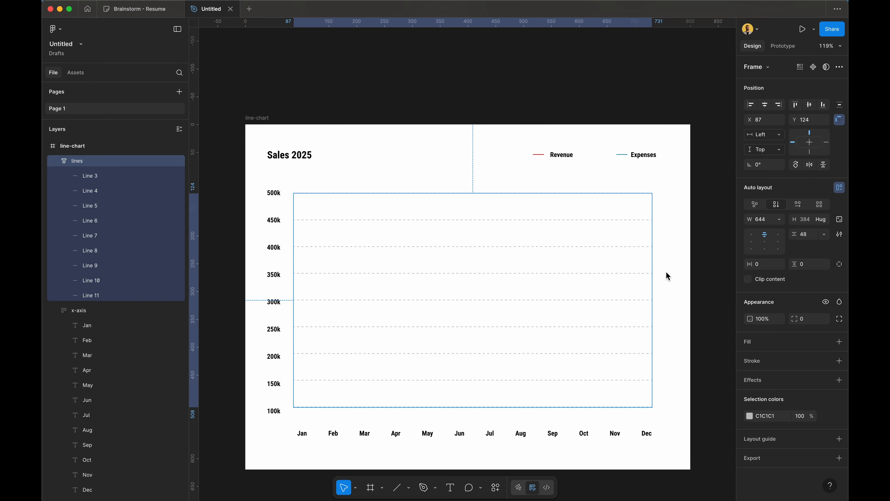
{"action": "left_click", "coordinate": [669, 219]}
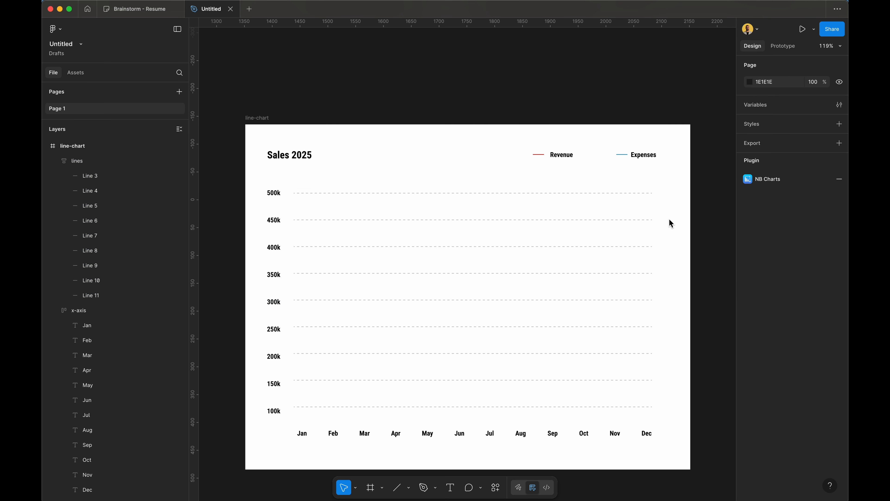
{"action": "left_click", "coordinate": [634, 259]}
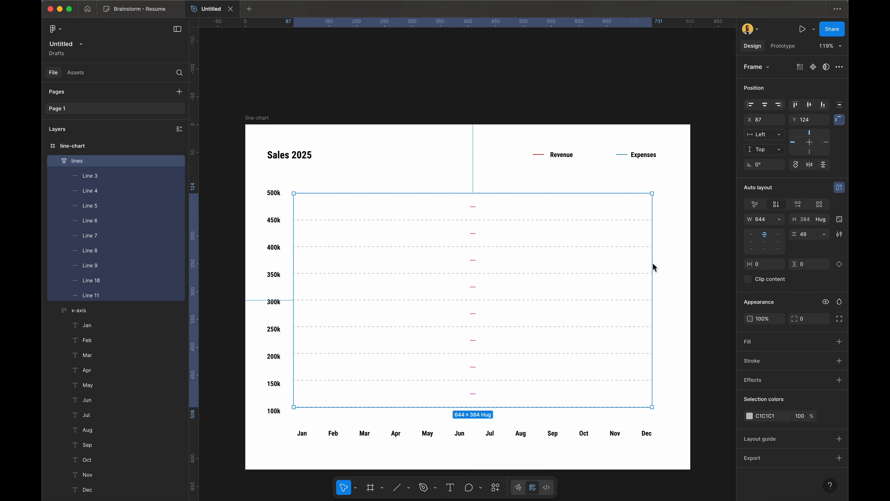
{"action": "left_click_drag", "start_coordinate": [653, 263], "coordinate": [618, 287]}
{"action": "left_click_drag", "start_coordinate": [617, 407], "coordinate": [662, 411]}
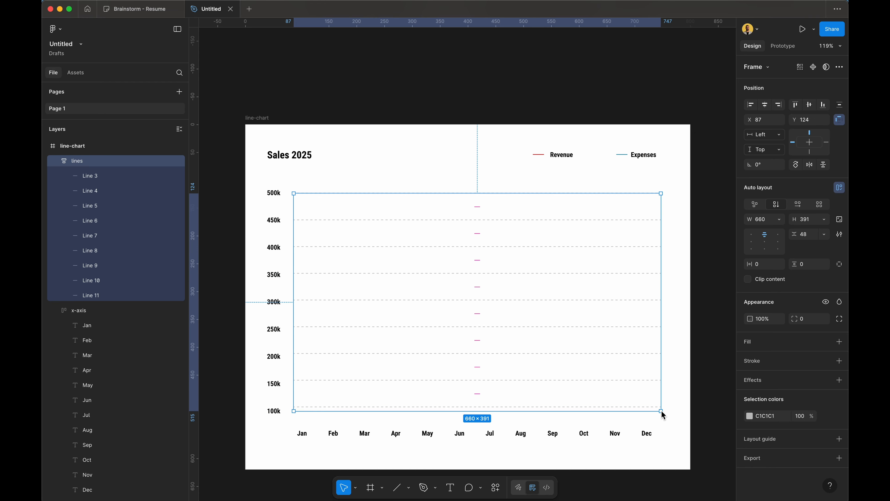
{"action": "key", "text": "super+z"}
Step: Check the lines frame's width and height sizing, then select it along with the x-axis
{"action": "left_click", "coordinate": [673, 379]}
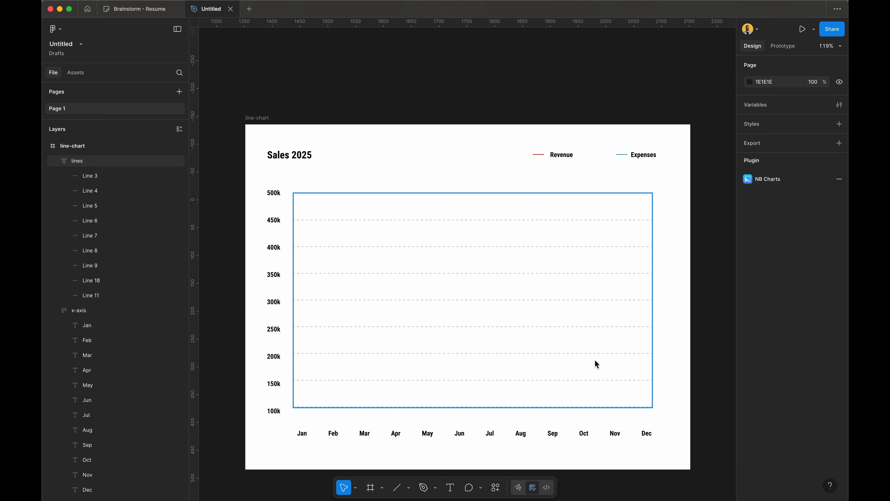
{"action": "left_click", "coordinate": [595, 358]}
{"action": "left_click", "coordinate": [781, 224]}
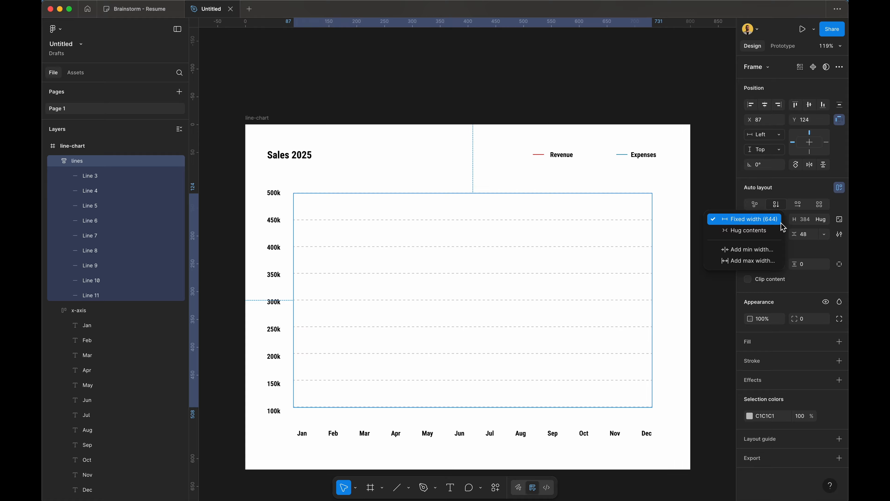
{"action": "left_click", "coordinate": [828, 224]}
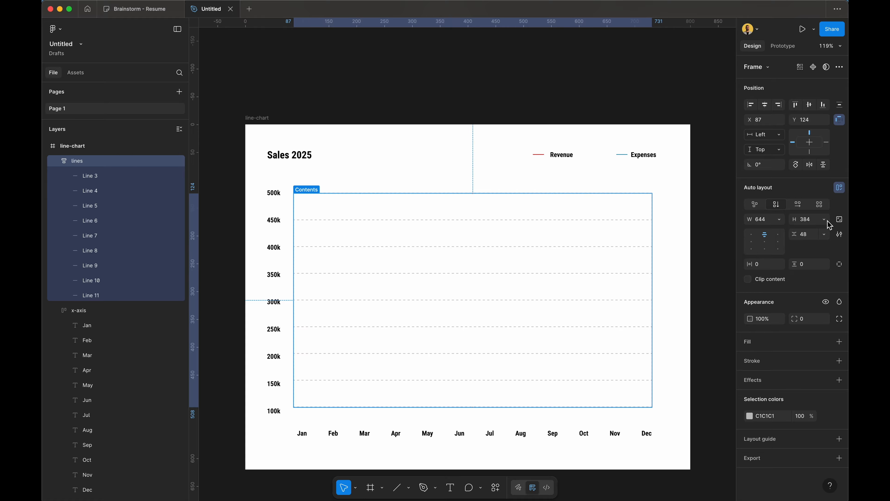
{"action": "left_click", "coordinate": [828, 222]}
{"action": "left_click", "coordinate": [829, 224]}
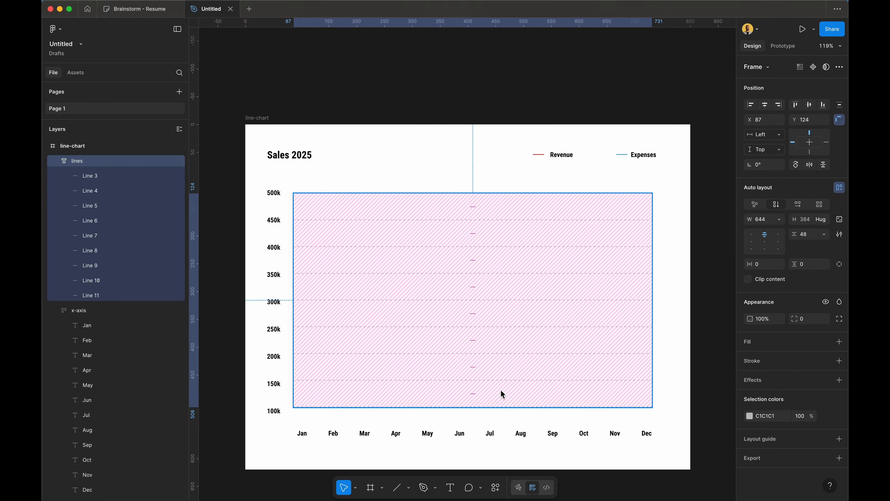
{"action": "left_click", "coordinate": [519, 433], "text": "shift"}
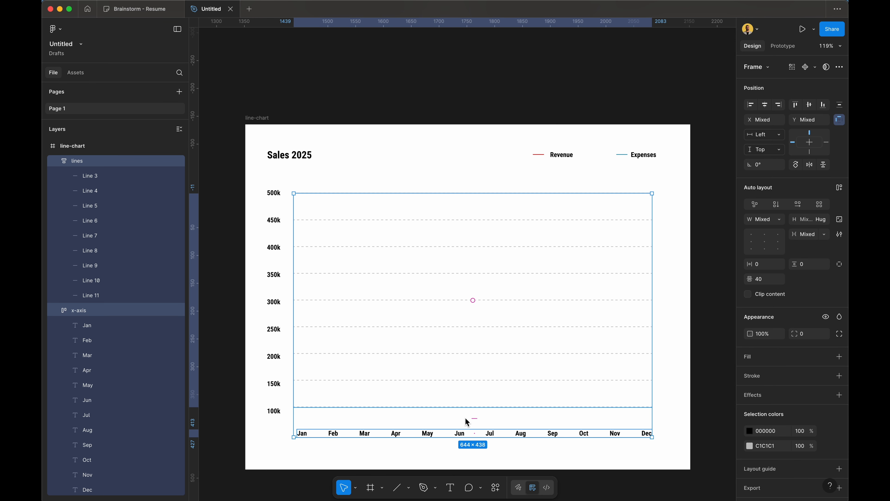
Step: Wrap lines and x-axis in auto layout, with lines filling the width and height
{"action": "key", "text": "shift+a"}
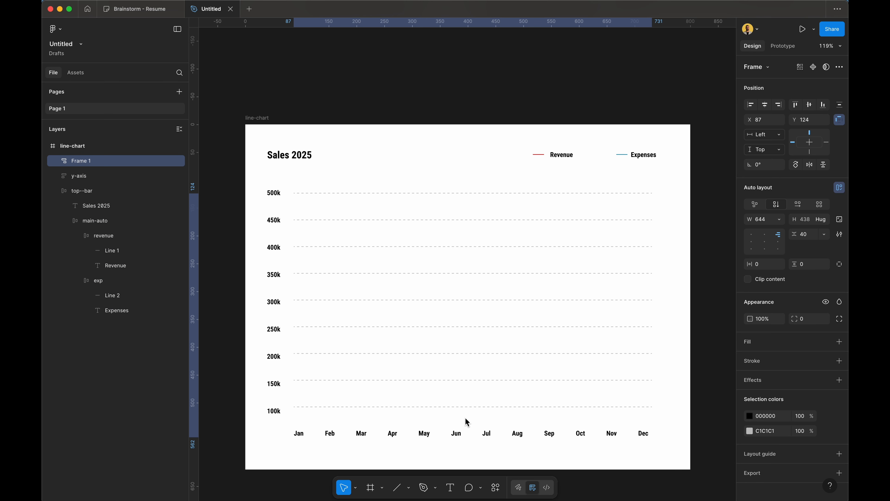
{"action": "left_click", "coordinate": [466, 418]}
{"action": "double_click", "coordinate": [486, 353]}
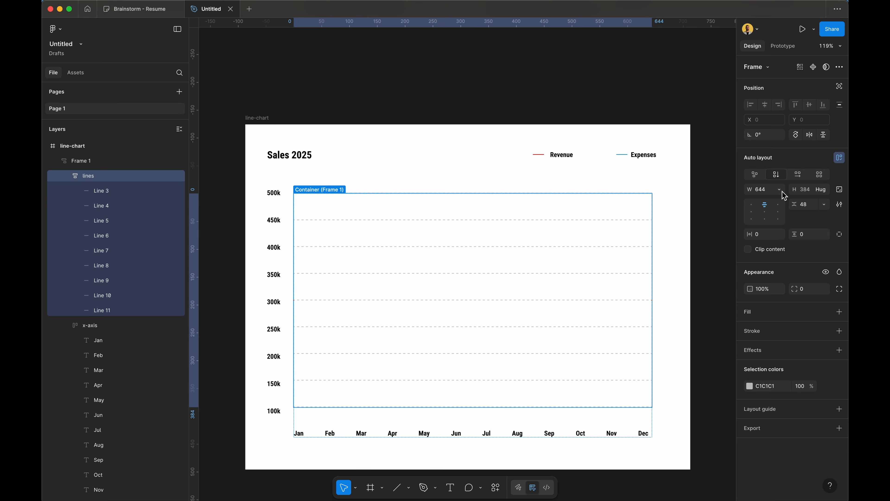
{"action": "left_click", "coordinate": [780, 190]}
{"action": "left_click", "coordinate": [807, 195]}
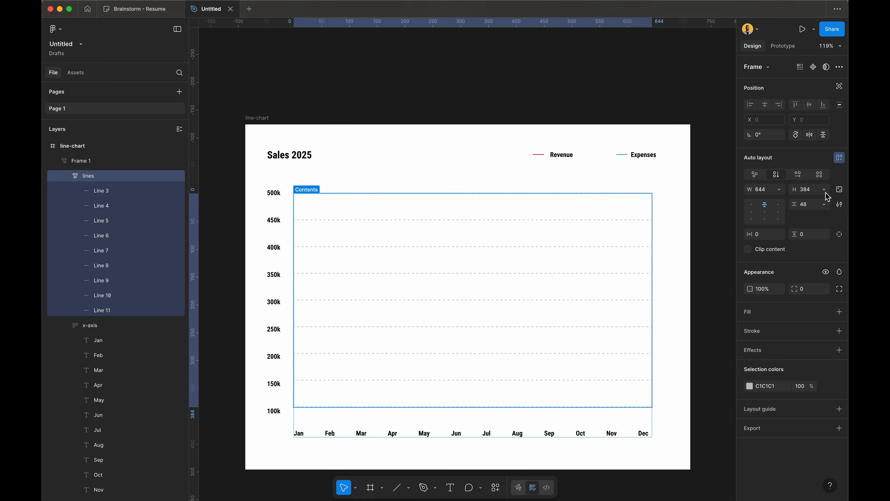
{"action": "left_click", "coordinate": [824, 189]}
{"action": "left_click", "coordinate": [806, 199]}
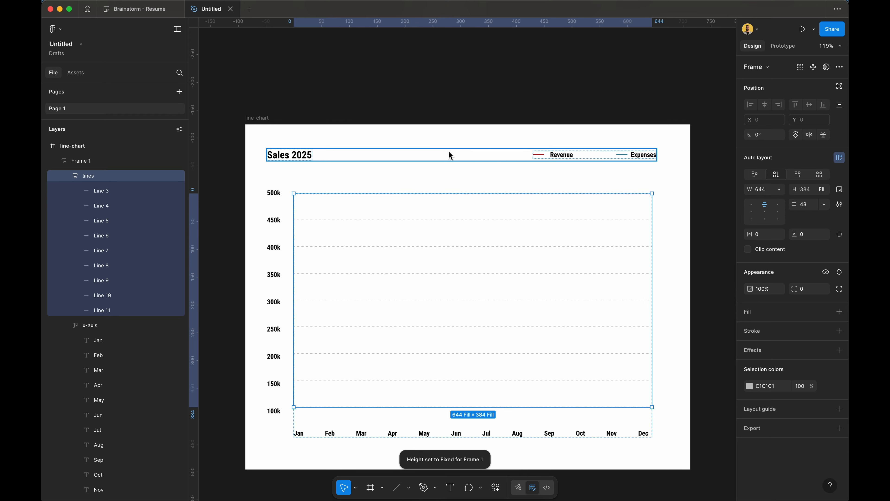
{"action": "left_click", "coordinate": [449, 152]}
Step: Set the x-axis row's width to Fill container
{"action": "left_click", "coordinate": [497, 229]}
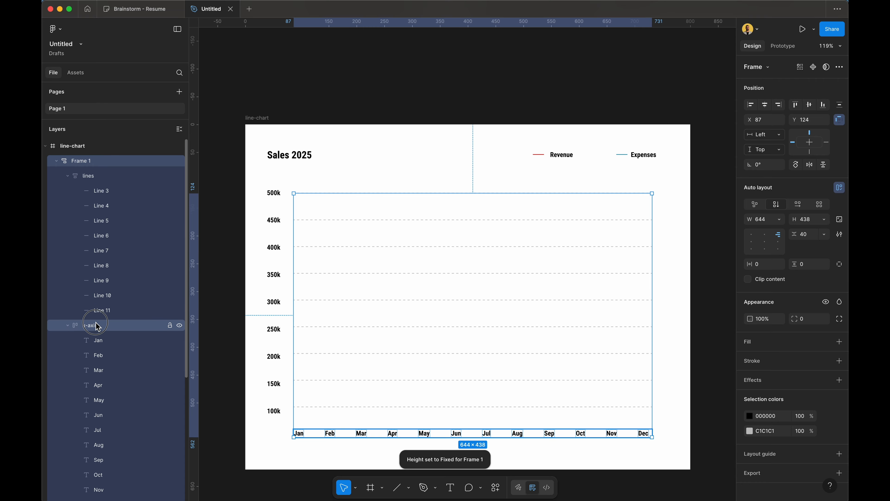
{"action": "left_click", "coordinate": [123, 325]}
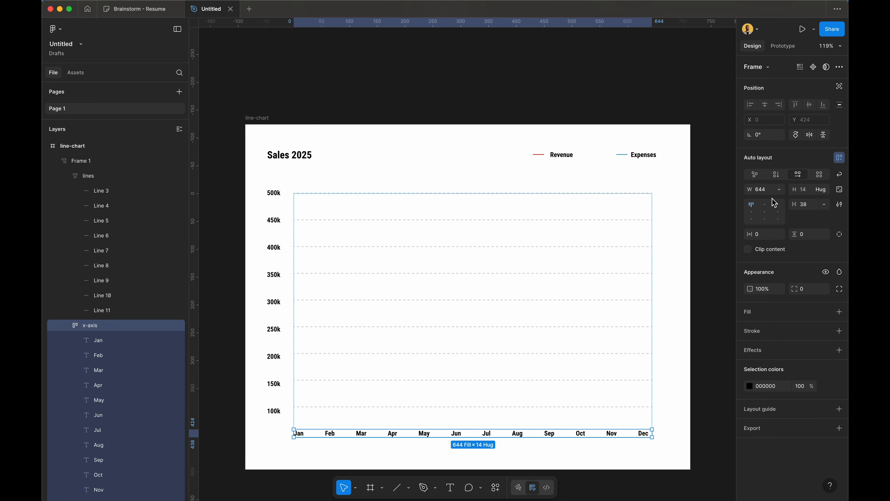
{"action": "left_click", "coordinate": [779, 191]}
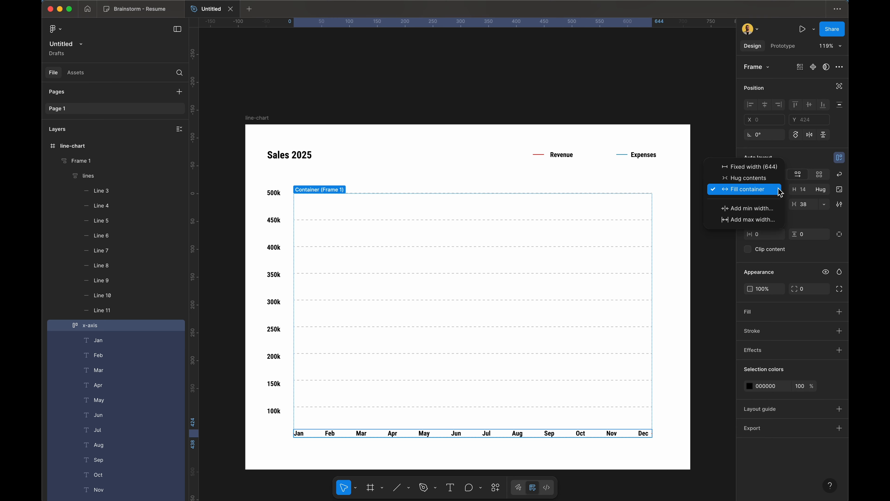
{"action": "left_click", "coordinate": [780, 191]}
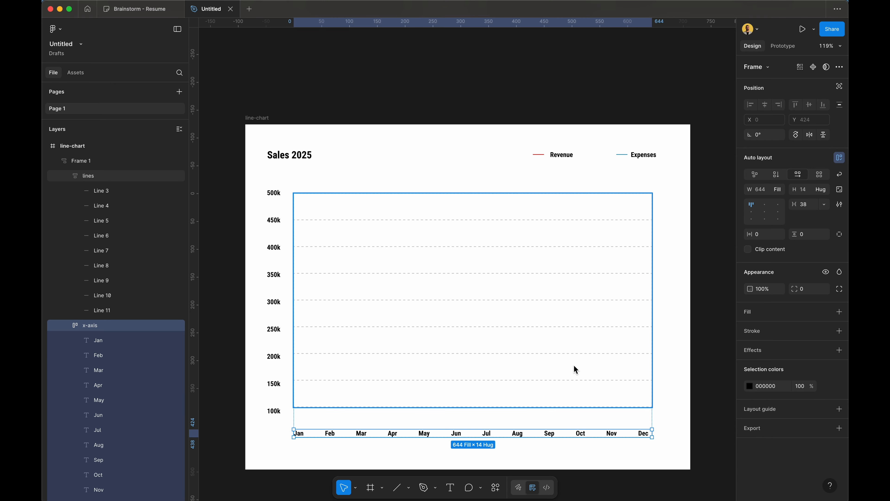
{"action": "left_click", "coordinate": [664, 373]}
Step: Set the lines frame's gap to Auto so the gridlines space evenly
{"action": "left_click", "coordinate": [597, 373]}
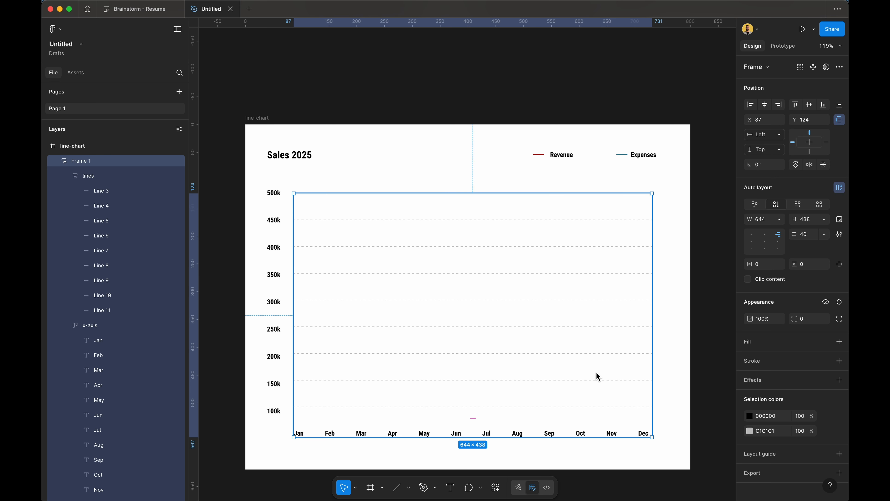
{"action": "mouse_move", "coordinate": [654, 397]}
{"action": "left_mouse_down"}
{"action": "mouse_move", "coordinate": [463, 388]}
{"action": "mouse_move", "coordinate": [637, 408]}
{"action": "mouse_move", "coordinate": [550, 396]}
{"action": "mouse_move", "coordinate": [662, 394]}
{"action": "mouse_move", "coordinate": [648, 399]}
{"action": "left_mouse_up"}
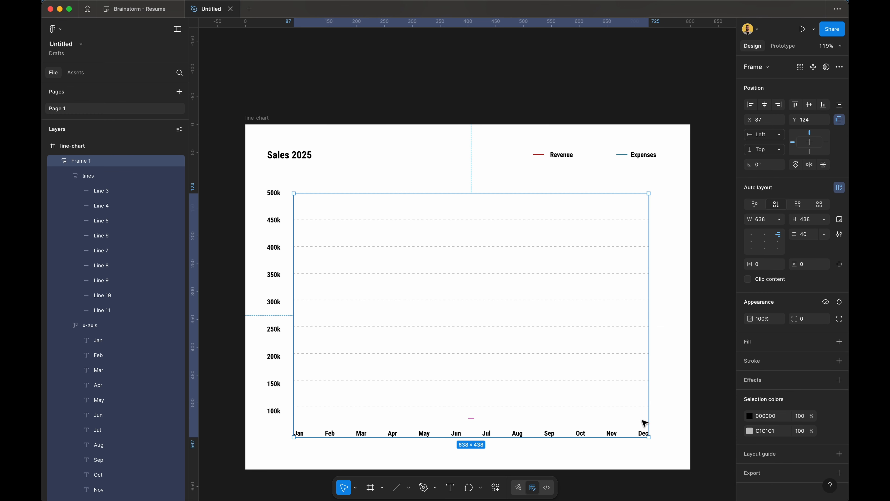
{"action": "left_click_drag", "start_coordinate": [617, 438], "coordinate": [670, 437]}
{"action": "left_click", "coordinate": [601, 342]}
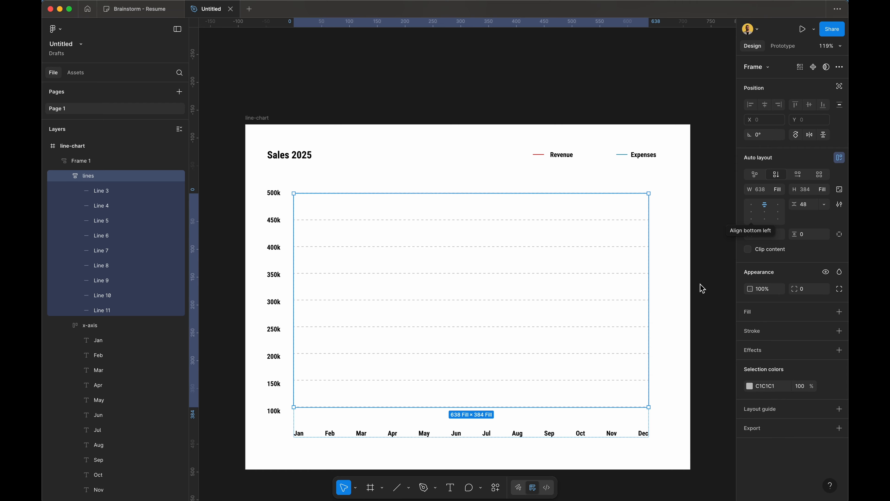
{"action": "double_click", "coordinate": [764, 206]}
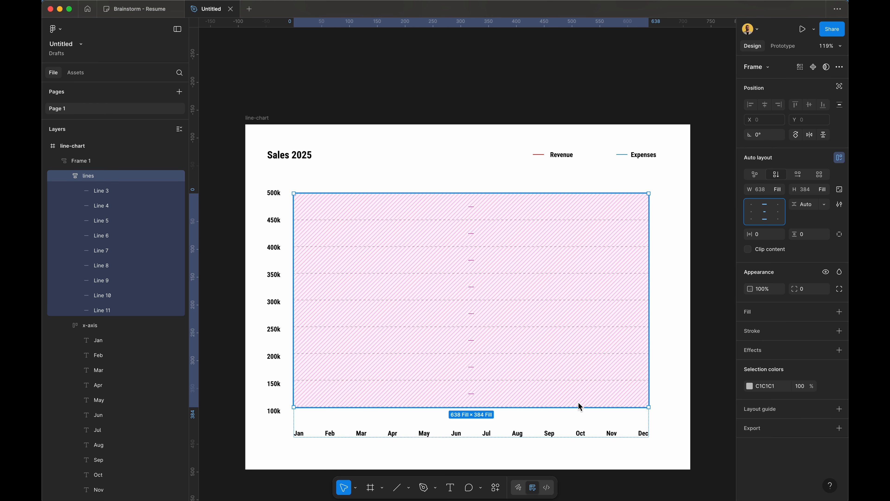
Step: Resize the chart frame to confirm the gridlines and month row reflow, then undo
{"action": "left_click", "coordinate": [631, 427]}
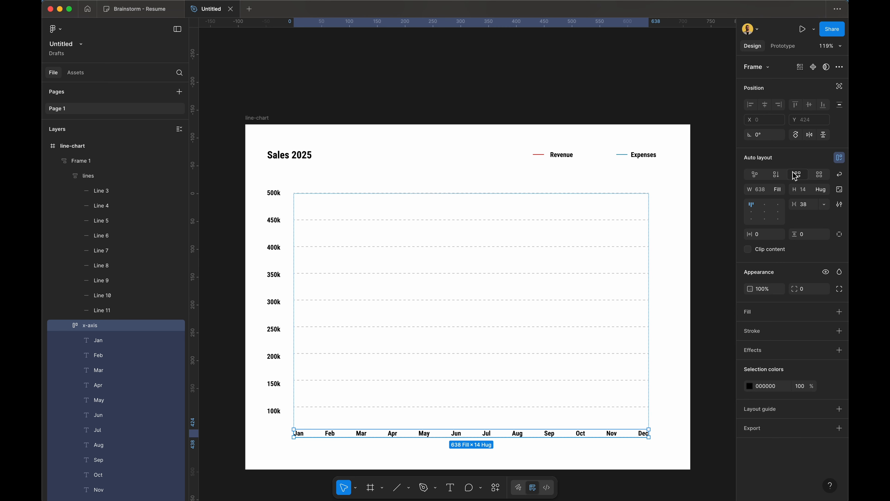
{"action": "left_click", "coordinate": [681, 229]}
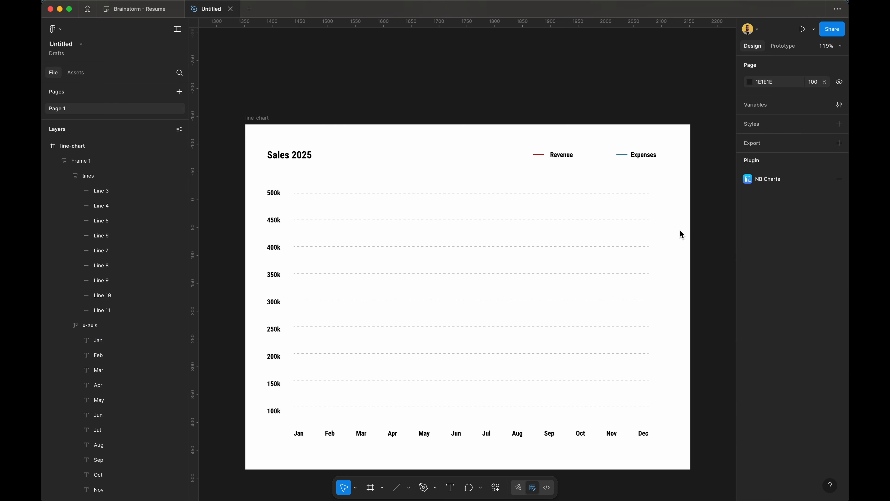
{"action": "left_click", "coordinate": [627, 342]}
{"action": "left_click_drag", "start_coordinate": [649, 438], "coordinate": [631, 386]}
{"action": "left_click", "coordinate": [610, 433]}
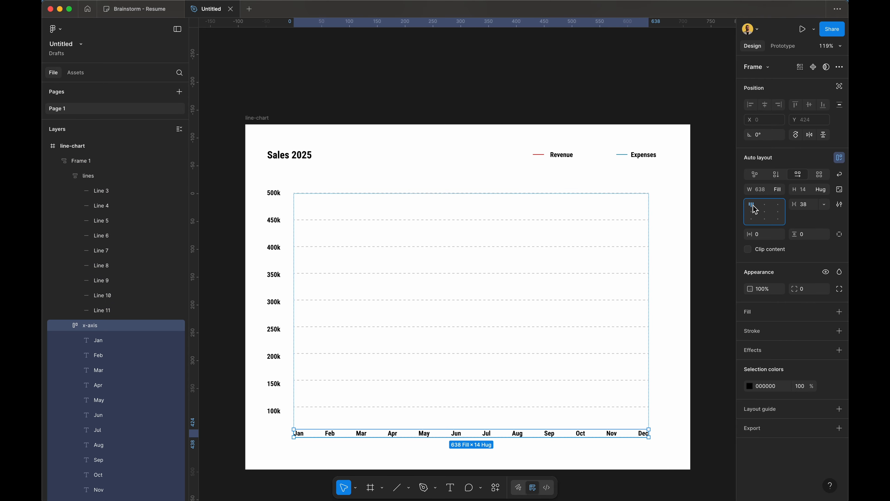
{"action": "left_click", "coordinate": [635, 362]}
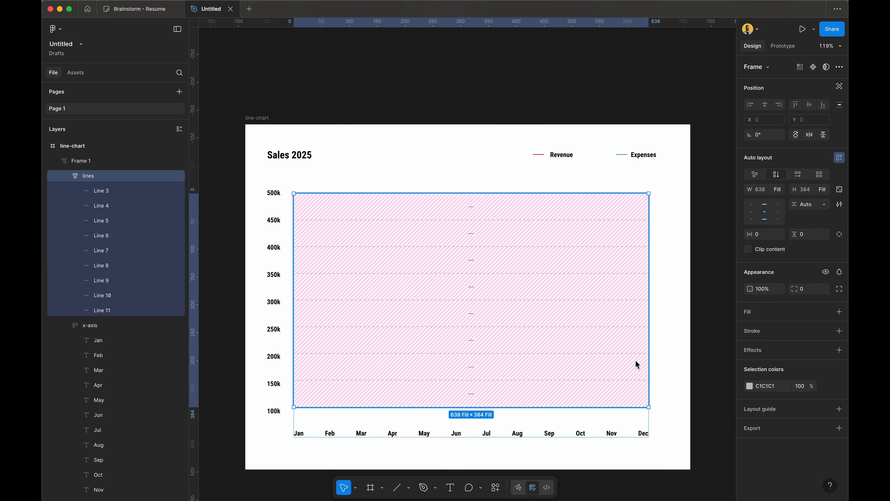
{"action": "left_click", "coordinate": [676, 346]}
{"action": "left_click", "coordinate": [598, 370]}
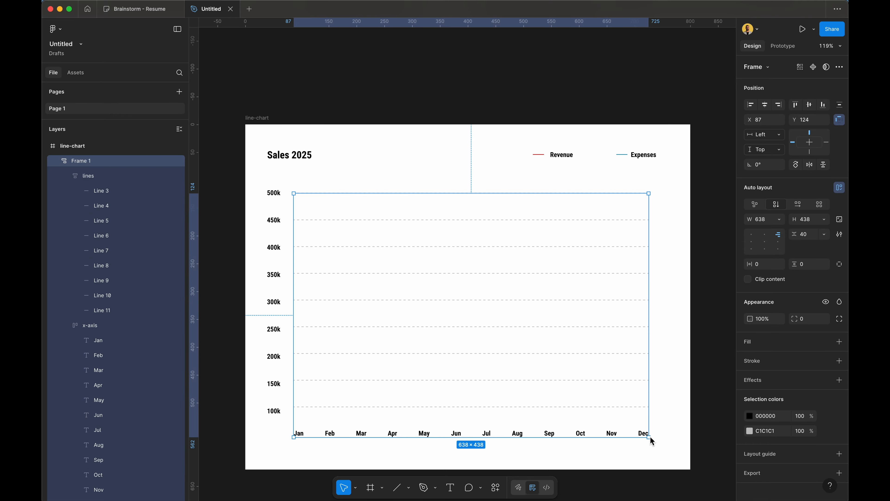
{"action": "left_click_drag", "start_coordinate": [651, 438], "coordinate": [583, 304]}
{"action": "key", "text": "ctrl+z"}
Step: Rename the gridlines-and-months frame 'right-side'
{"action": "left_click", "coordinate": [464, 132]}
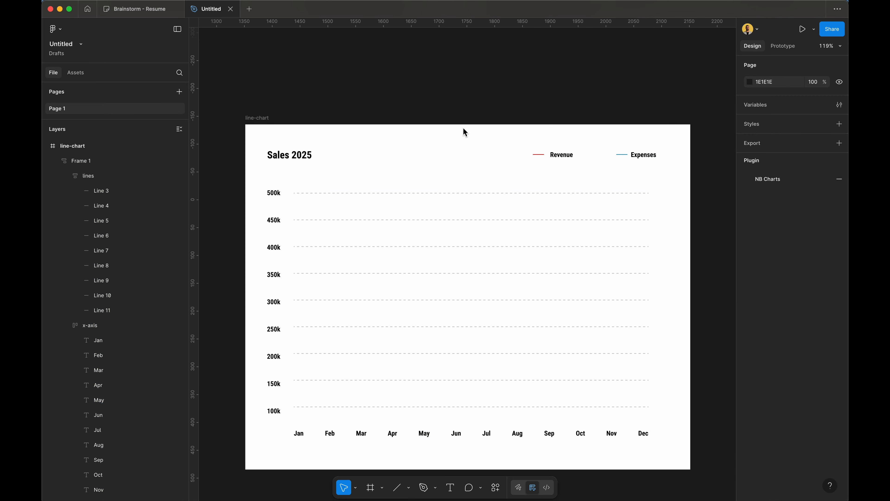
{"action": "left_click", "coordinate": [450, 286]}
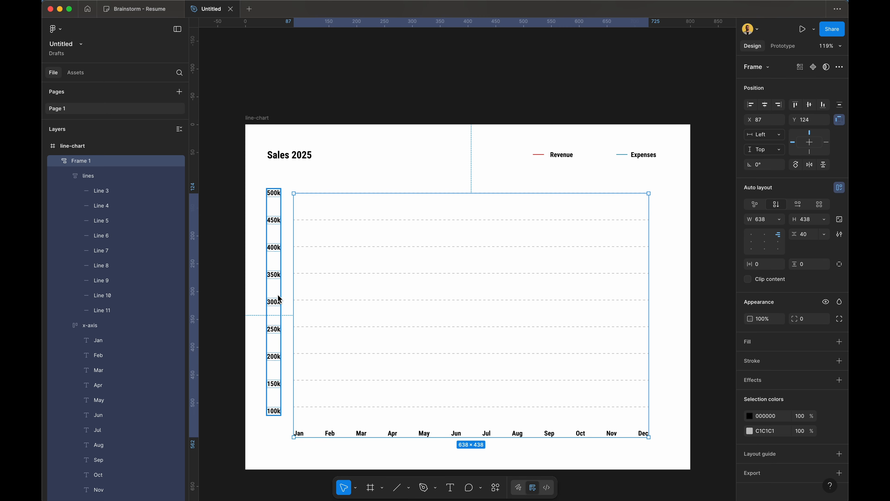
{"action": "left_click", "coordinate": [278, 314], "text": "shift"}
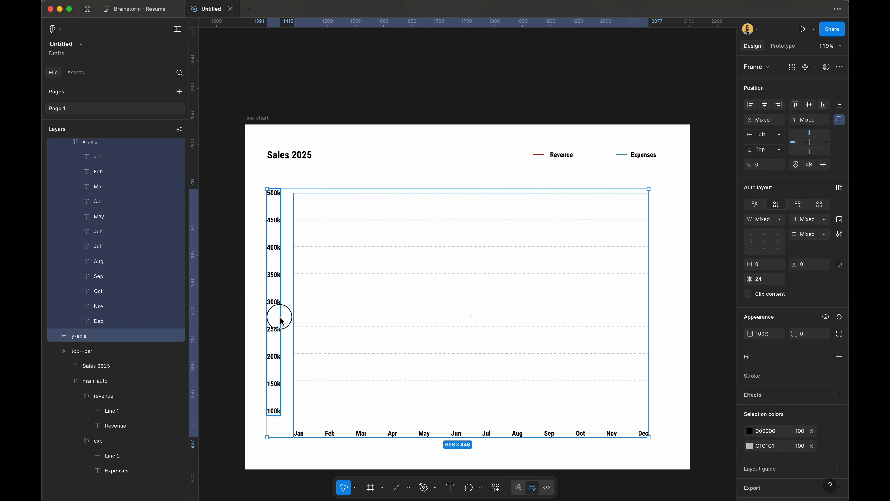
{"action": "left_click", "coordinate": [448, 238]}
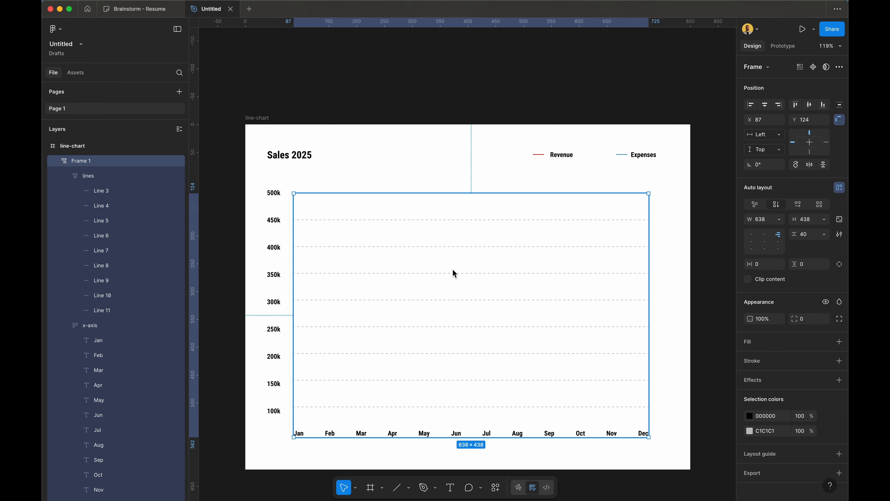
{"action": "double_click", "coordinate": [99, 165]}
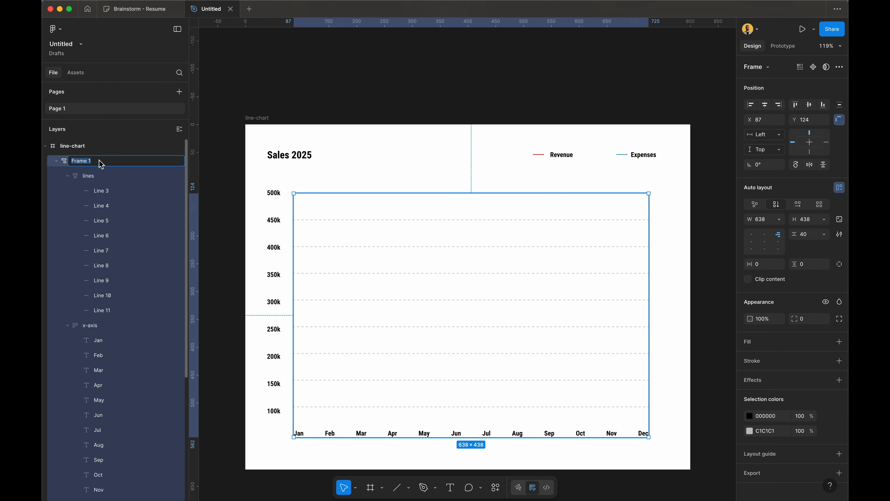
{"action": "type", "text": "right-side"}
{"action": "key", "text": "Return"}
Step: Wrap the y-axis and right-side frames together in a new auto-layout frame
{"action": "left_click", "coordinate": [275, 249]}
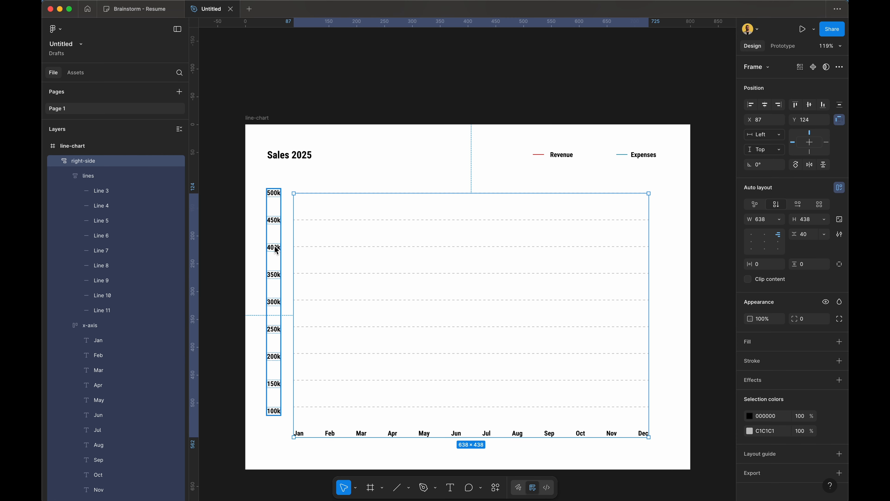
{"action": "left_click", "coordinate": [363, 255]}
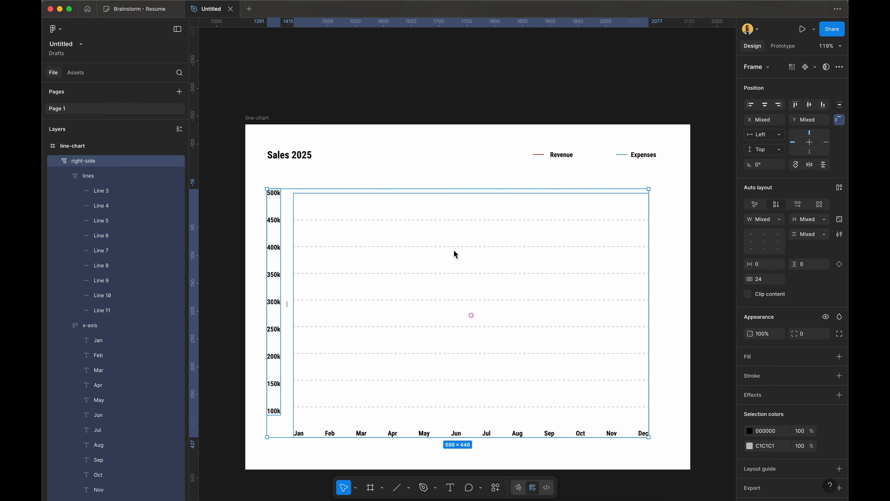
{"action": "key", "text": "shift+a"}
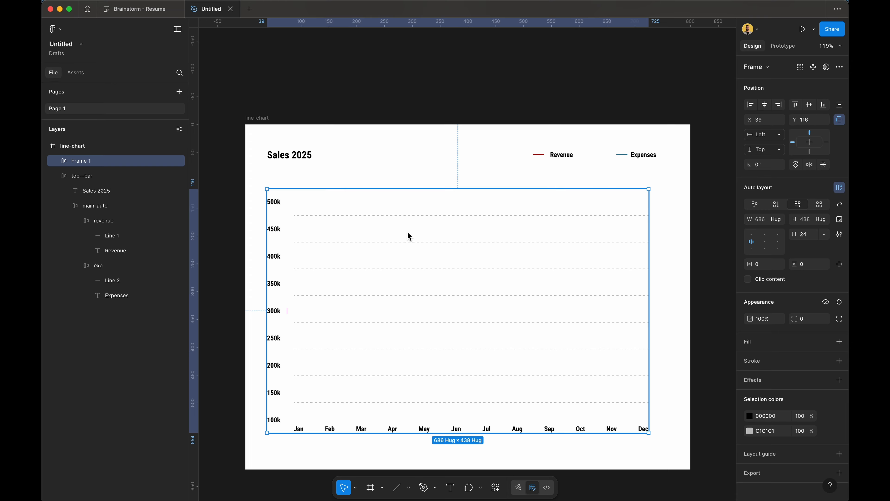
{"action": "key", "text": "Escape"}
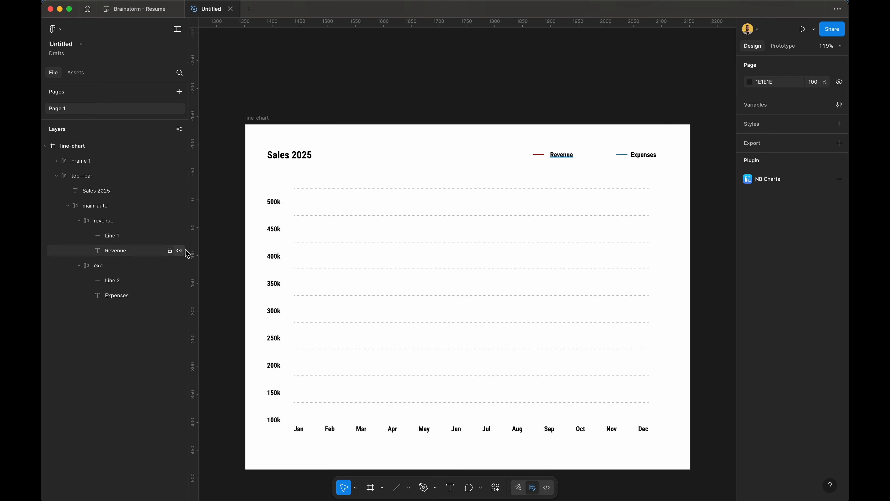
Step: Name the new wrapping frame 'graph' and select the y-axis inside it
{"action": "left_click", "coordinate": [93, 162]}
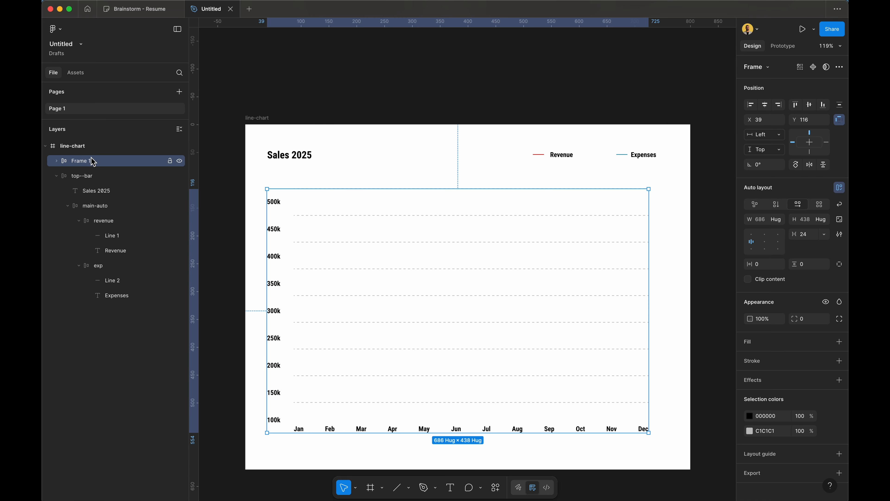
{"action": "double_click", "coordinate": [93, 161]}
{"action": "type", "text": "graph"}
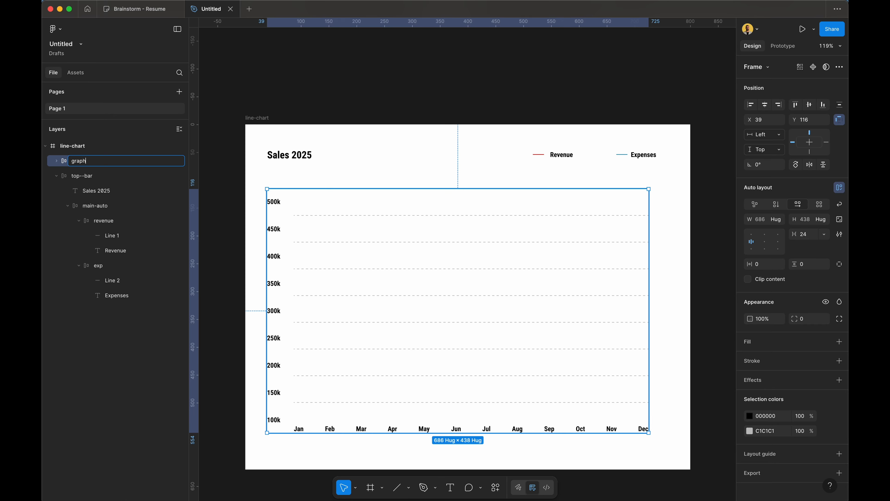
{"action": "key", "text": "Return"}
{"action": "left_click", "coordinate": [56, 161]}
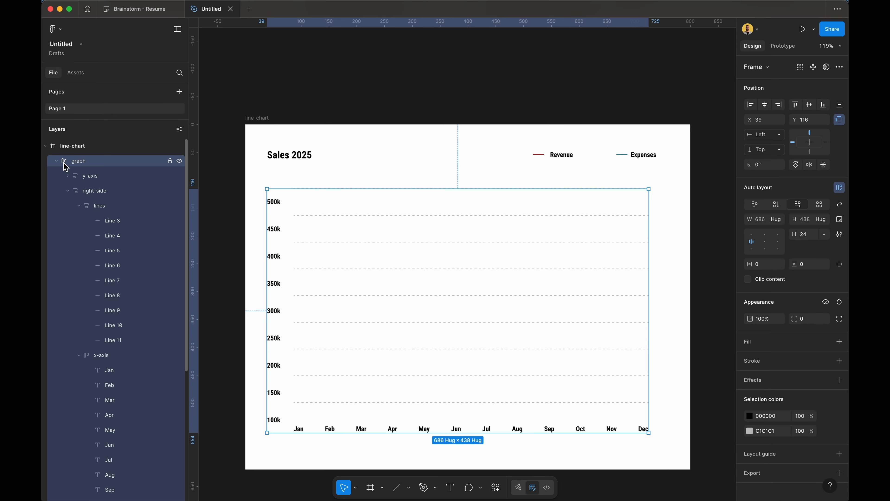
{"action": "left_click", "coordinate": [278, 225]}
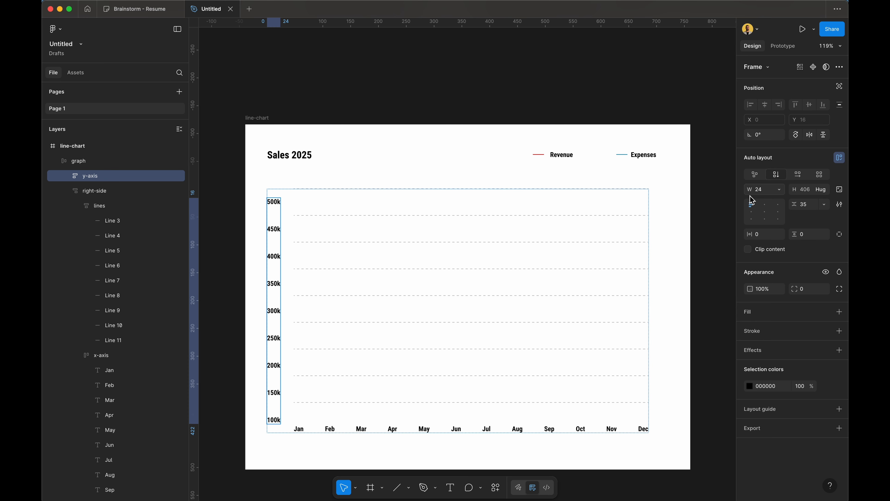
Step: Give the y-axis an Auto gap, Hug contents width and Fill container height
{"action": "double_click", "coordinate": [752, 212]}
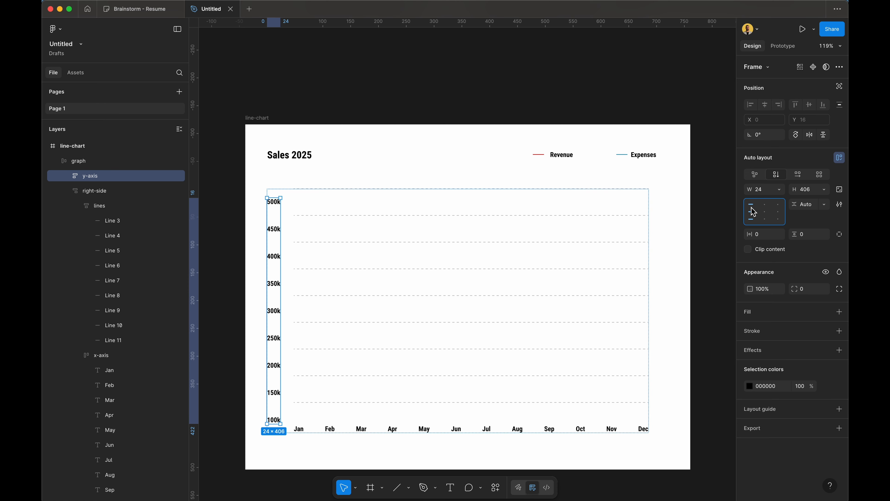
{"action": "left_click", "coordinate": [780, 193]}
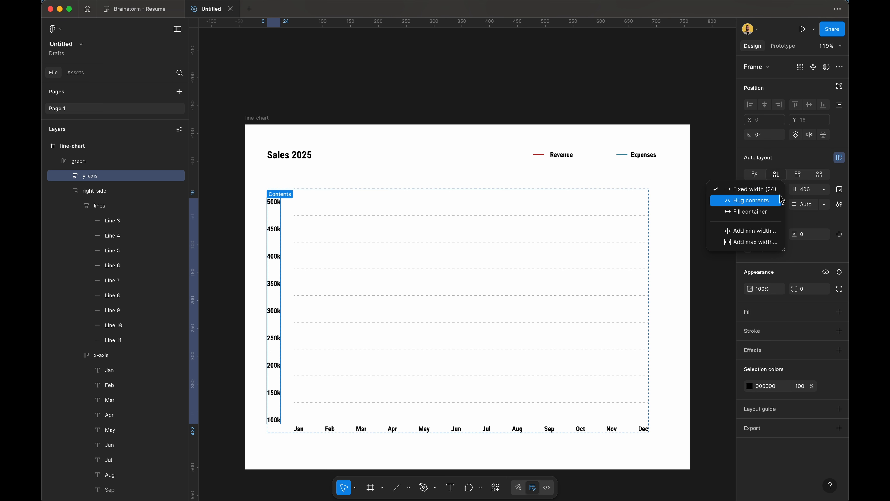
{"action": "left_click", "coordinate": [782, 200]}
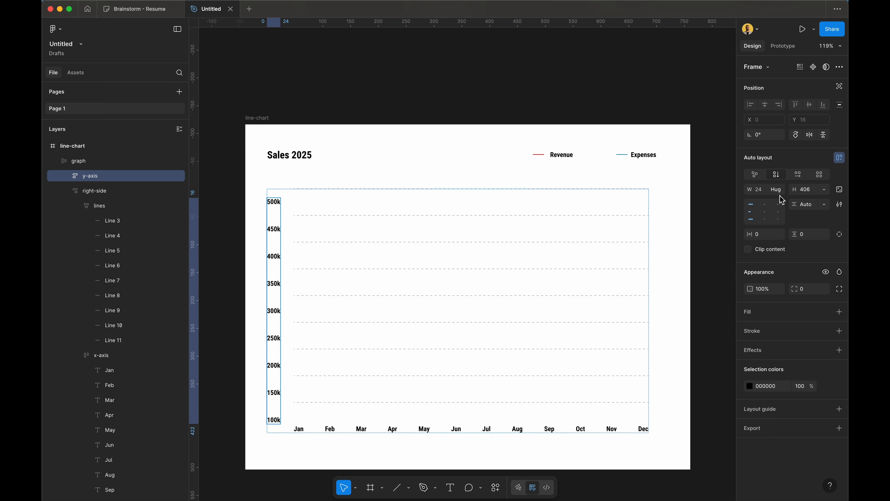
{"action": "left_click", "coordinate": [825, 190]}
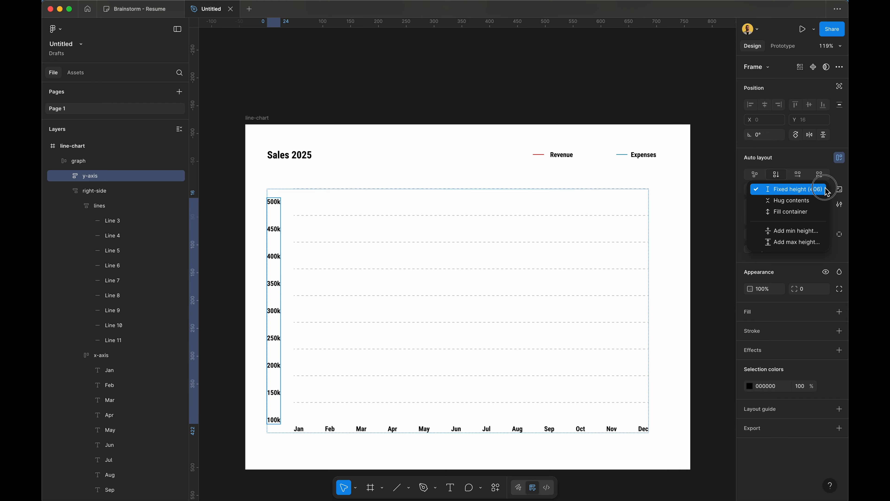
{"action": "left_click", "coordinate": [823, 212]}
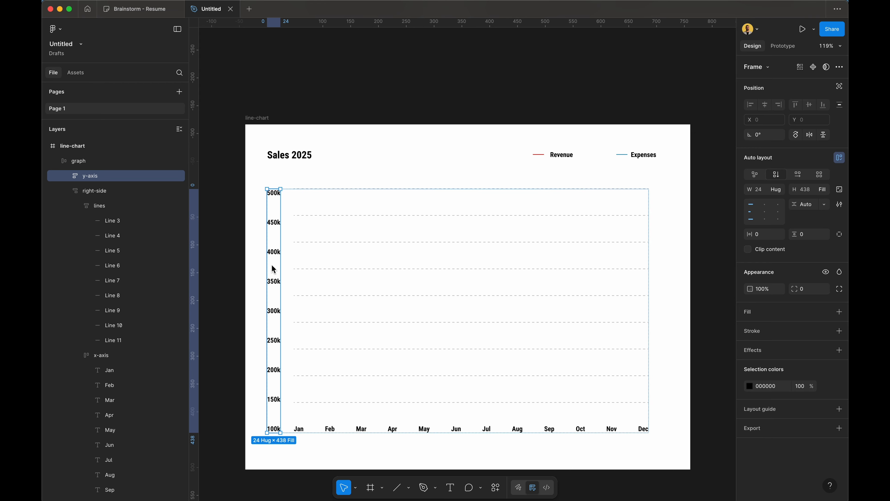
Step: Inspect the graph's nested frames: y-axis column, right-side chart area and title bar
{"action": "left_click", "coordinate": [391, 177]}
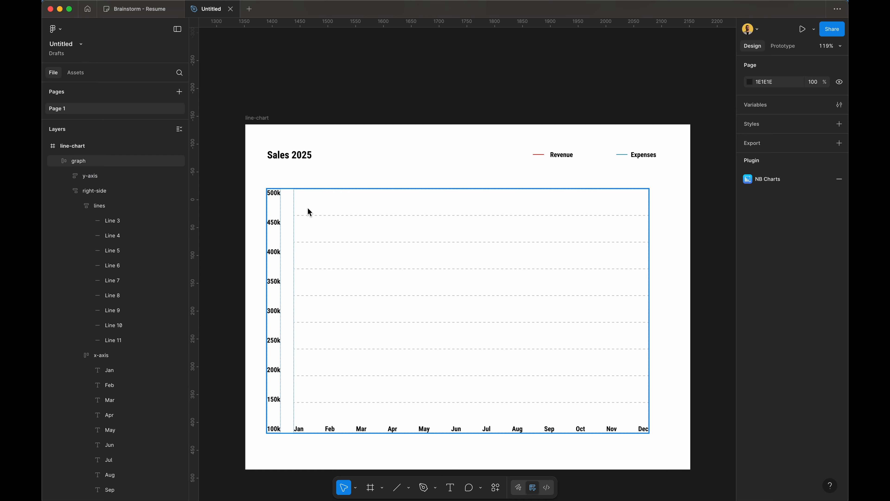
{"action": "left_click", "coordinate": [272, 381]}
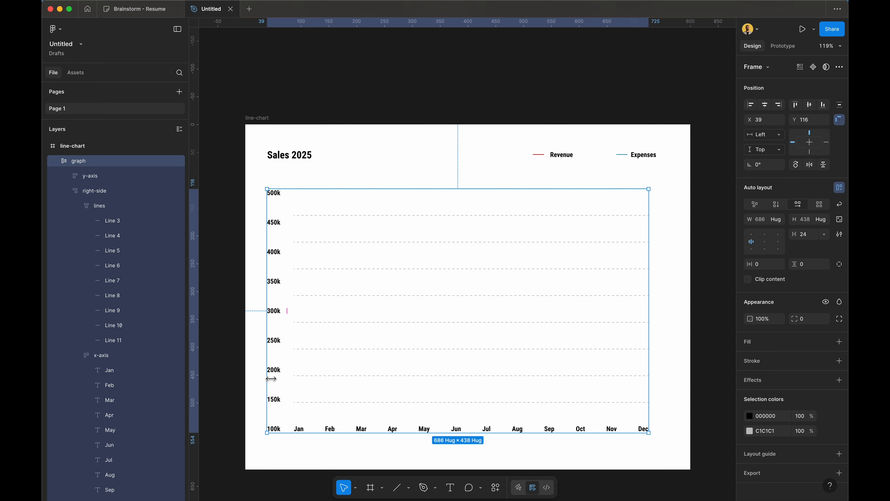
{"action": "scroll", "coordinate": [340, 209], "scroll_direction": "up", "scroll_amount": 3}
{"action": "scroll", "coordinate": [340, 212], "scroll_direction": "up", "scroll_amount": 2}
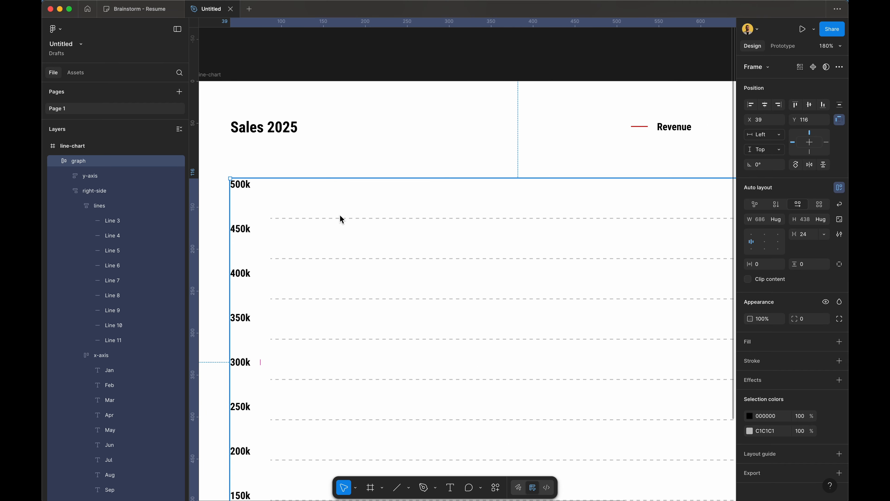
{"action": "left_click", "coordinate": [349, 158]}
{"action": "left_click", "coordinate": [297, 188]}
{"action": "left_click", "coordinate": [233, 211]}
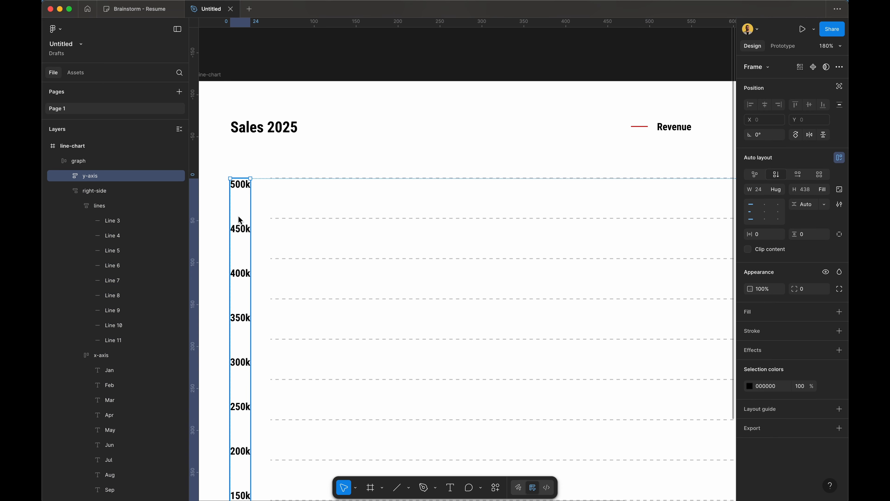
{"action": "left_click", "coordinate": [377, 212]}
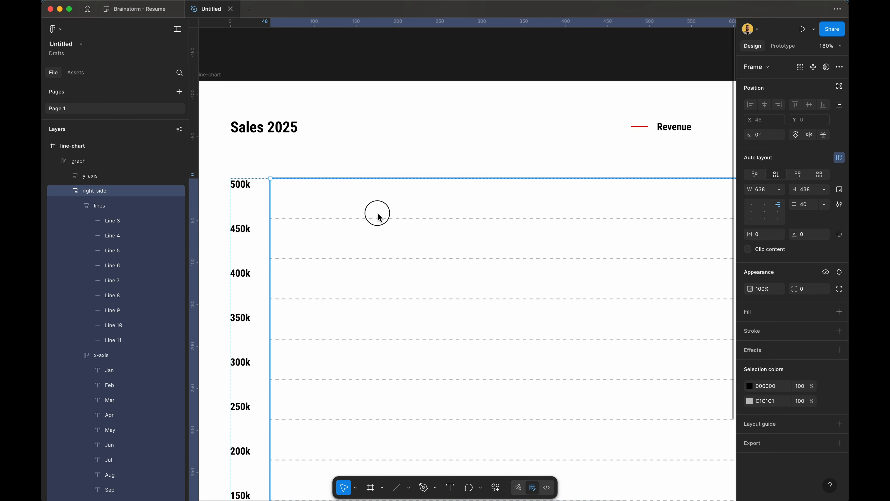
{"action": "left_click", "coordinate": [241, 242]}
{"action": "left_click", "coordinate": [361, 123]}
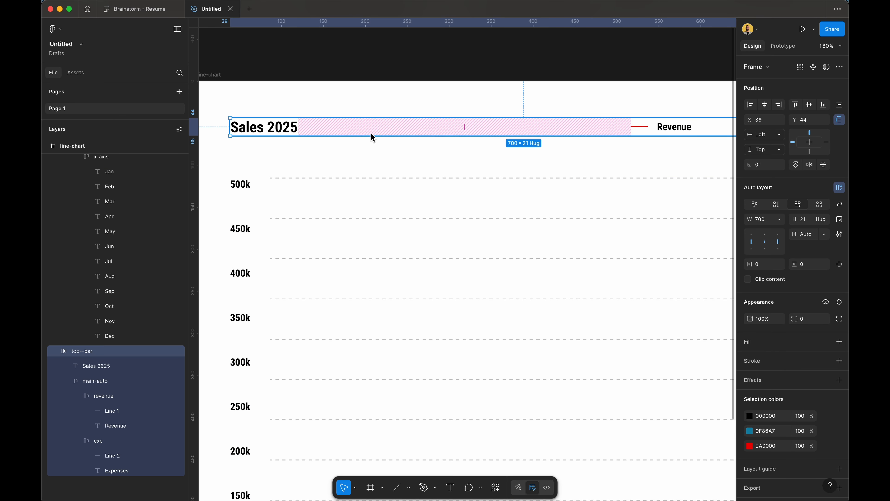
{"action": "left_click", "coordinate": [248, 205]}
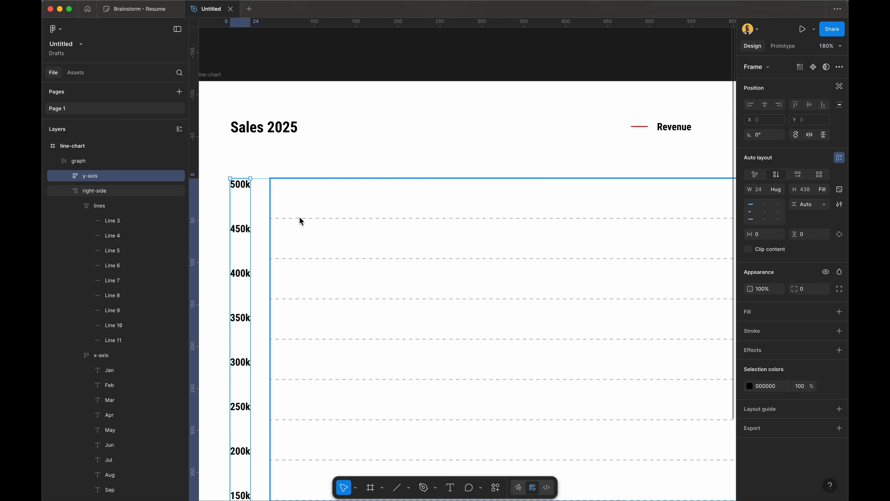
{"action": "scroll", "coordinate": [300, 220], "scroll_direction": "down", "scroll_amount": 6}
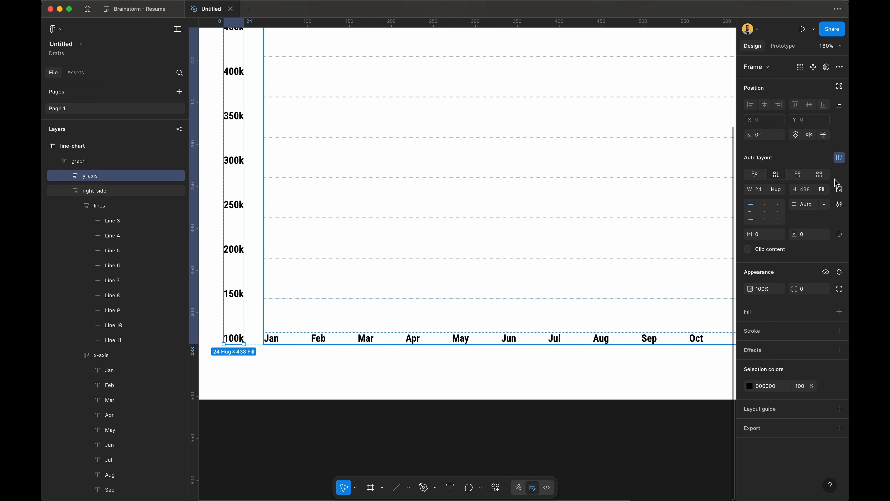
Step: Switch the y-axis frame to per-side padding and set its bottom padding to 50
{"action": "left_click", "coordinate": [843, 236]}
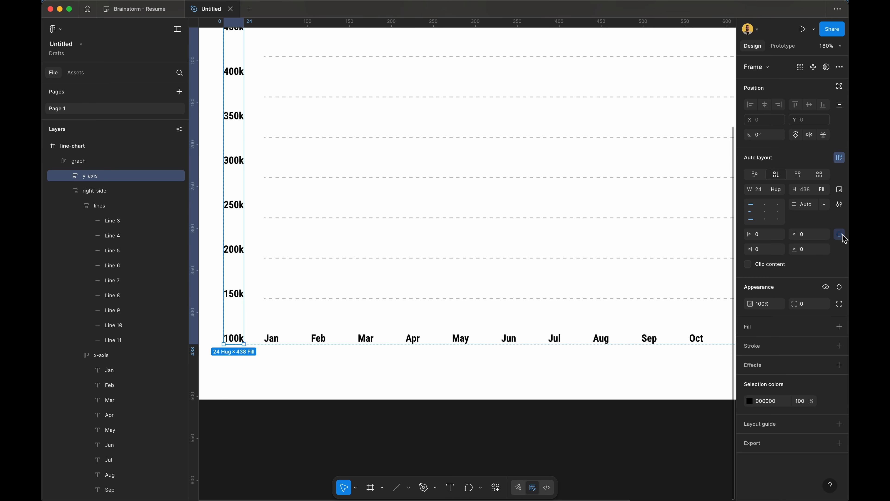
{"action": "left_click", "coordinate": [814, 253]}
{"action": "key", "text": "Up"}
{"action": "key", "text": "Up"}
{"action": "key", "text": "Up"}
{"action": "key", "text": "Up"}
{"action": "key", "text": "Up"}
{"action": "key", "text": "Up"}
{"action": "key", "text": "Up"}
{"action": "key", "text": "Up"}
{"action": "key", "text": "Up"}
{"action": "key", "text": "Up"}
{"action": "key", "text": "Up"}
{"action": "key", "text": "Up"}
{"action": "key", "text": "Up"}
{"action": "key", "text": "Up"}
{"action": "key", "text": "Up"}
{"action": "key", "text": "Up"}
{"action": "key", "text": "Up"}
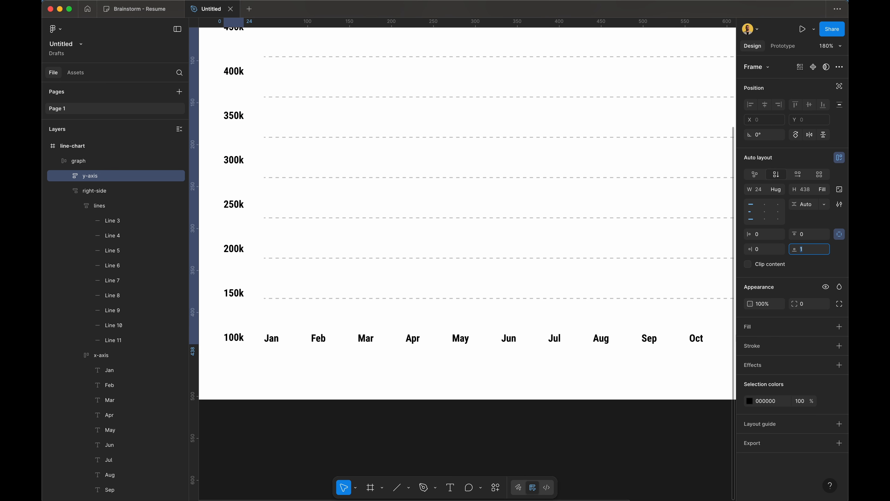
{"action": "key", "text": "Up"}
{"action": "key", "text": "Up"}
{"action": "key", "text": "Up"}
{"action": "key", "text": "Up"}
{"action": "key", "text": "Up"}
{"action": "key", "text": "Up"}
{"action": "key", "text": "Up"}
{"action": "key", "text": "Up"}
{"action": "key", "text": "Up"}
{"action": "key", "text": "Up"}
{"action": "key", "text": "Up"}
{"action": "key", "text": "Up"}
{"action": "key", "text": "Up"}
{"action": "key", "text": "Up"}
{"action": "key", "text": "Up"}
{"action": "key", "text": "Up"}
{"action": "key", "text": "Up"}
{"action": "key", "text": "Up"}
{"action": "key", "text": "Up"}
{"action": "key", "text": "Up"}
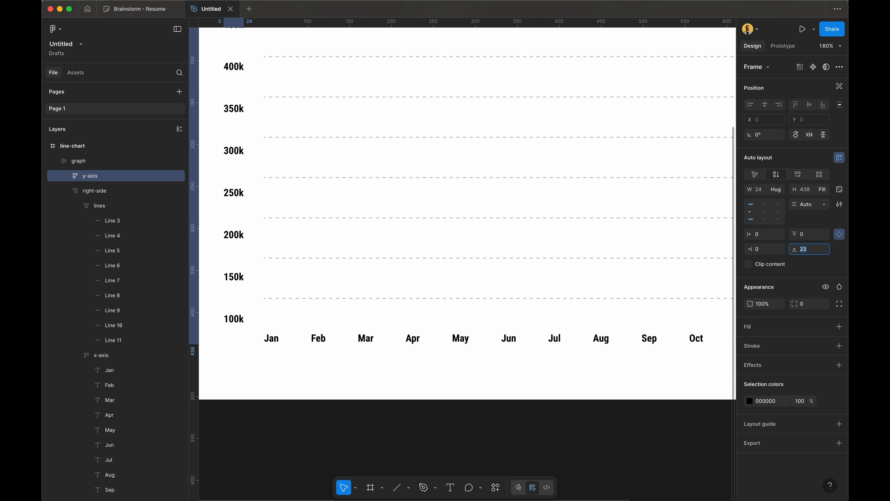
{"action": "key", "text": "Up"}
{"action": "key", "text": "Up"}
{"action": "key", "text": "Up"}
{"action": "key", "text": "Up"}
{"action": "key", "text": "Up"}
{"action": "key", "text": "Up"}
{"action": "key", "text": "Up"}
{"action": "key", "text": "Up"}
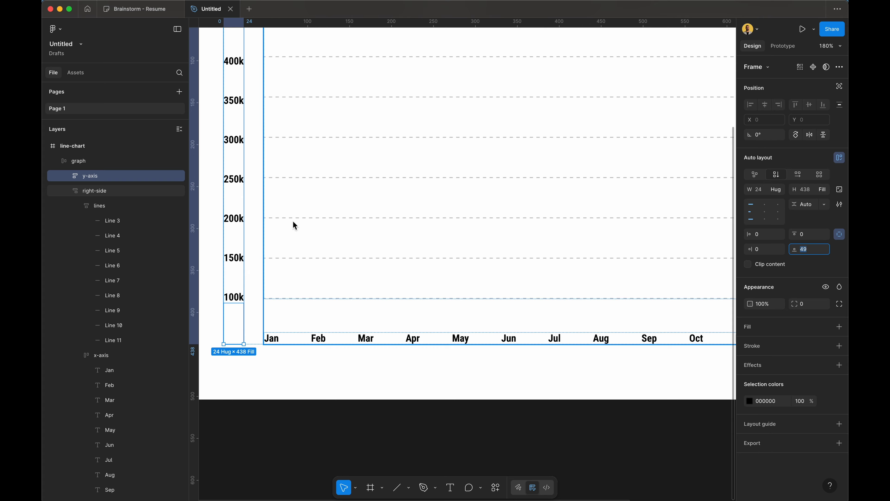
{"action": "scroll", "coordinate": [275, 242], "scroll_direction": "up", "scroll_amount": 10}
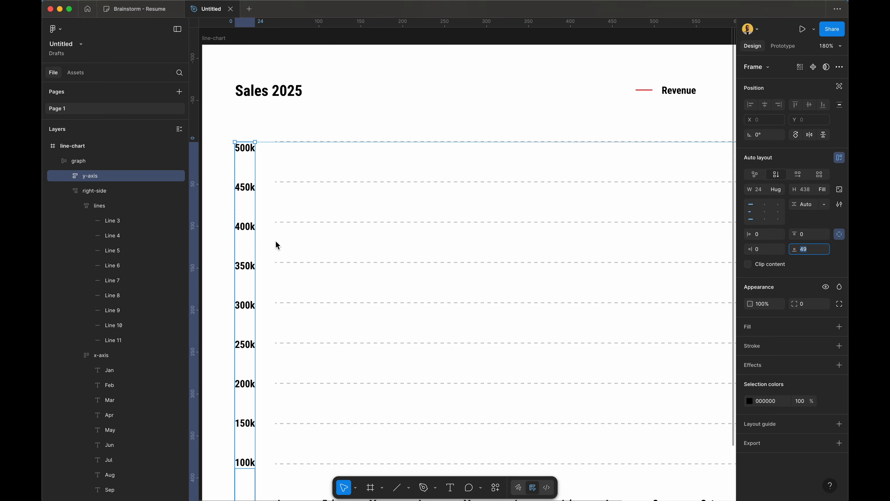
{"action": "key", "text": "Up"}
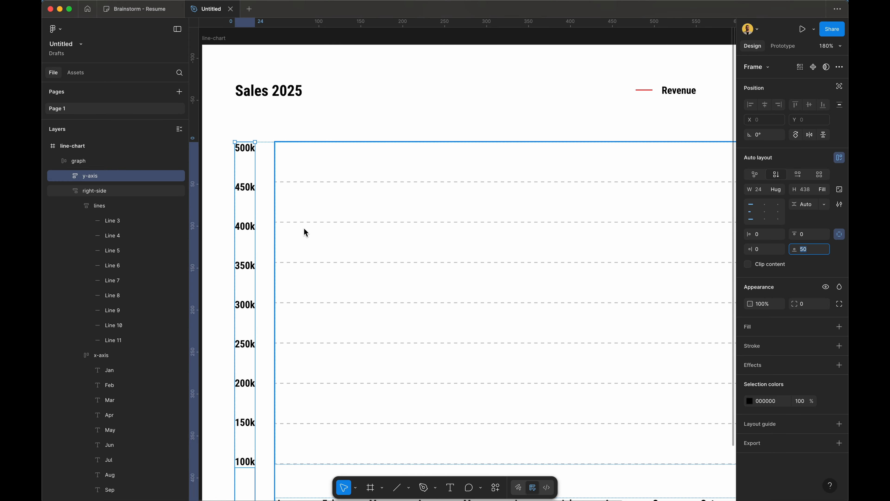
{"action": "scroll", "coordinate": [288, 282], "scroll_direction": "down", "scroll_amount": 5}
{"action": "scroll", "coordinate": [289, 283], "scroll_direction": "left", "scroll_amount": 1}
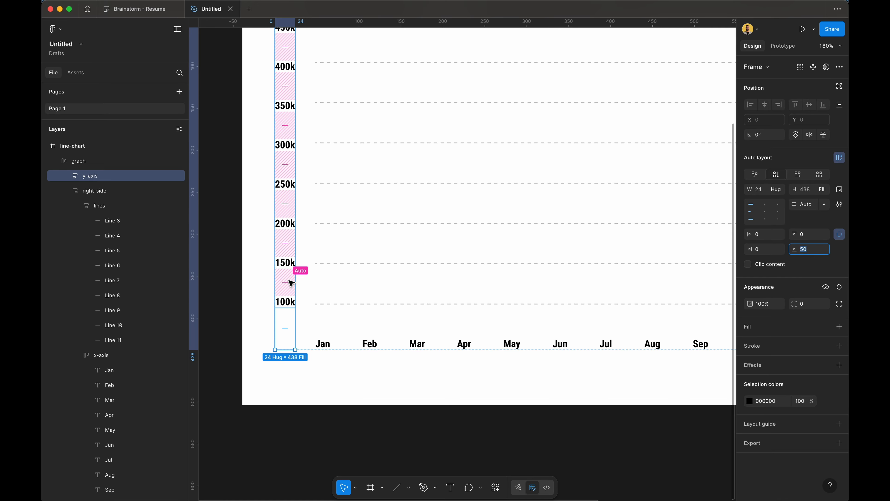
{"action": "scroll", "coordinate": [481, 240], "scroll_direction": "up", "scroll_amount": 3}
{"action": "scroll", "coordinate": [482, 240], "scroll_direction": "right", "scroll_amount": 2}
Step: Give the lines frame a top padding of 2, then zoom to fit the whole chart
{"action": "double_click", "coordinate": [481, 240]}
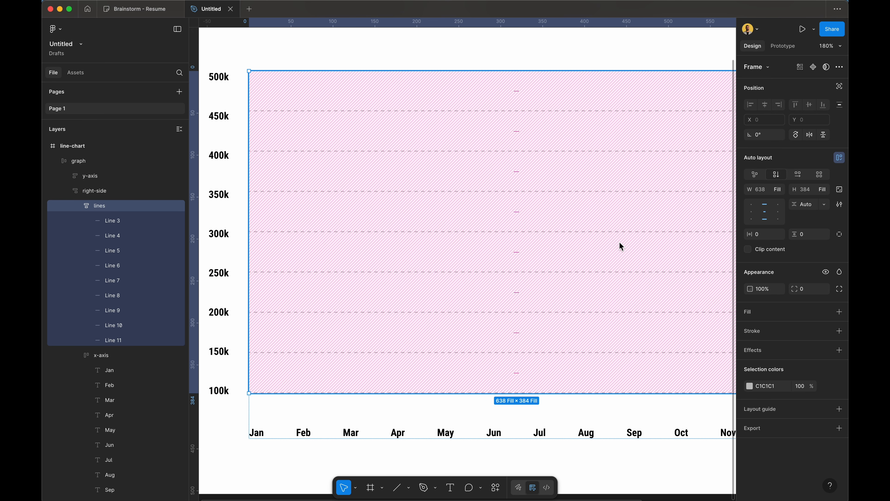
{"action": "left_click", "coordinate": [840, 234]}
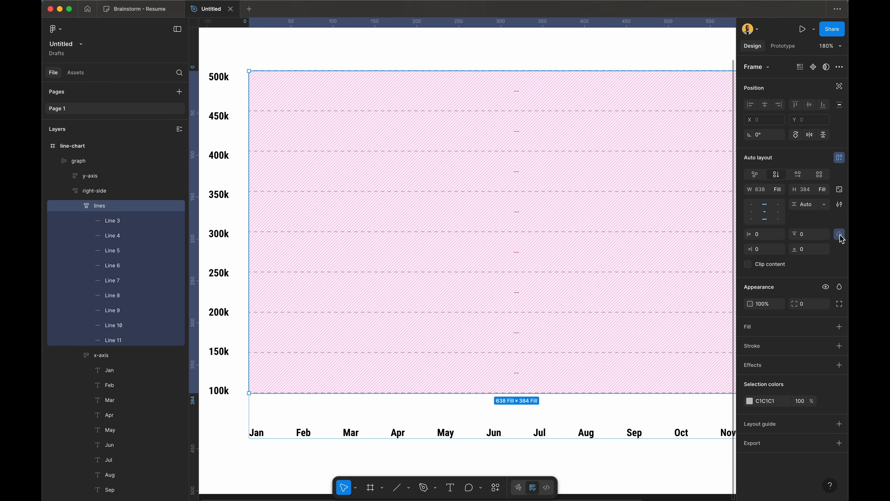
{"action": "left_click", "coordinate": [810, 240]}
{"action": "type", "text": "1"}
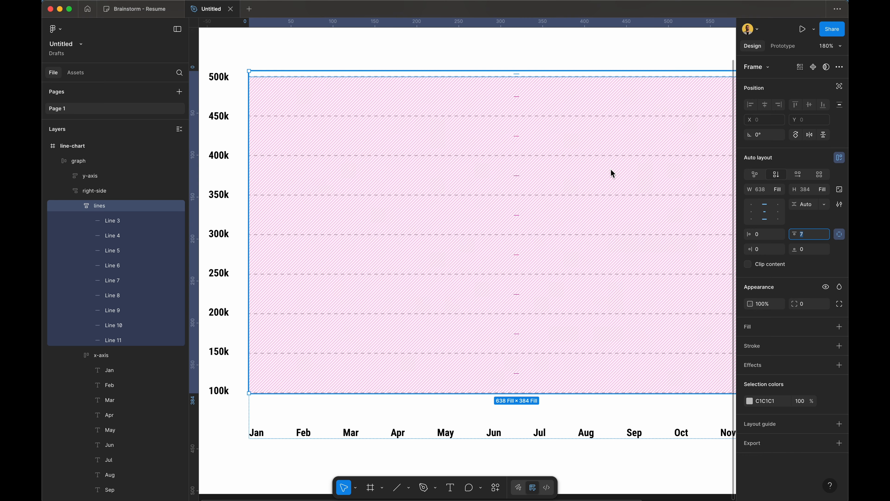
{"action": "key", "text": "Escape"}
{"action": "key", "text": "shift+1"}
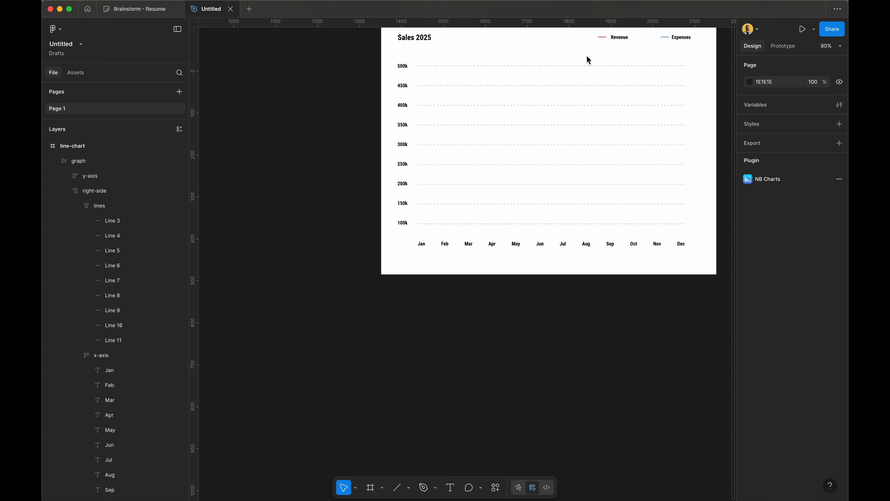
Step: Test how the graph frame resizes by shrinking it, then undo the resize
{"action": "double_click", "coordinate": [333, 199]}
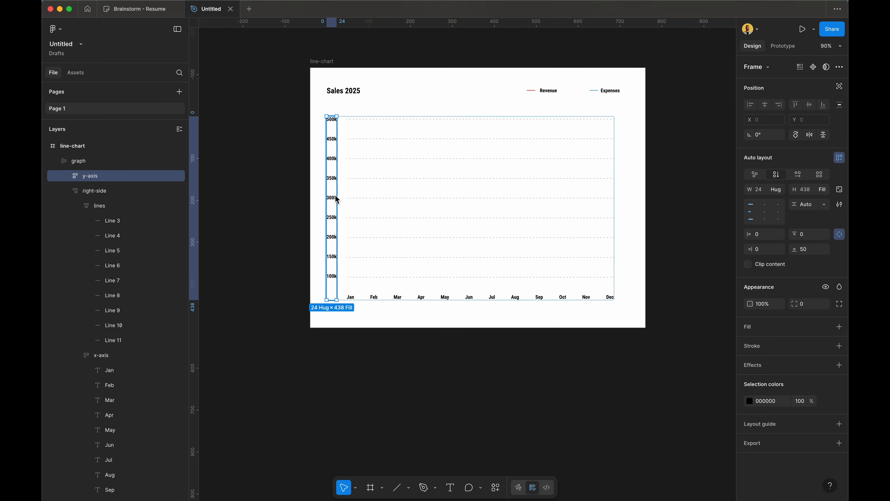
{"action": "left_click", "coordinate": [549, 184]}
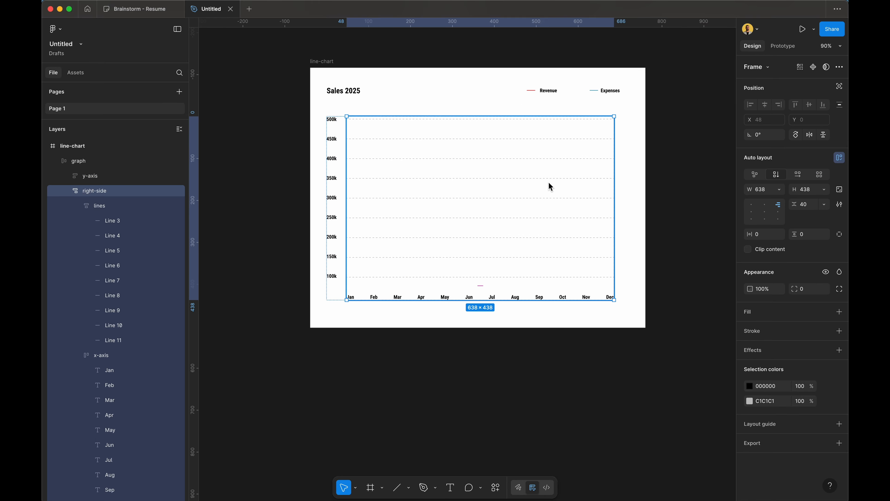
{"action": "left_click", "coordinate": [781, 190]}
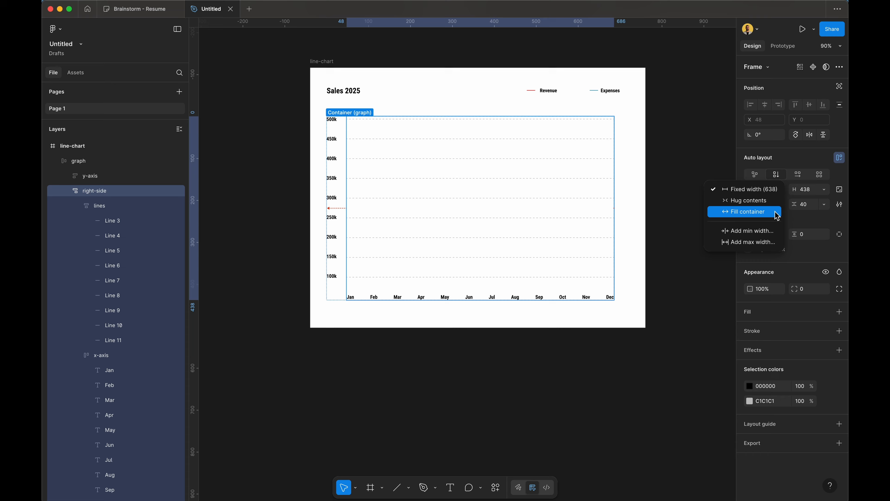
{"action": "left_click", "coordinate": [628, 144]}
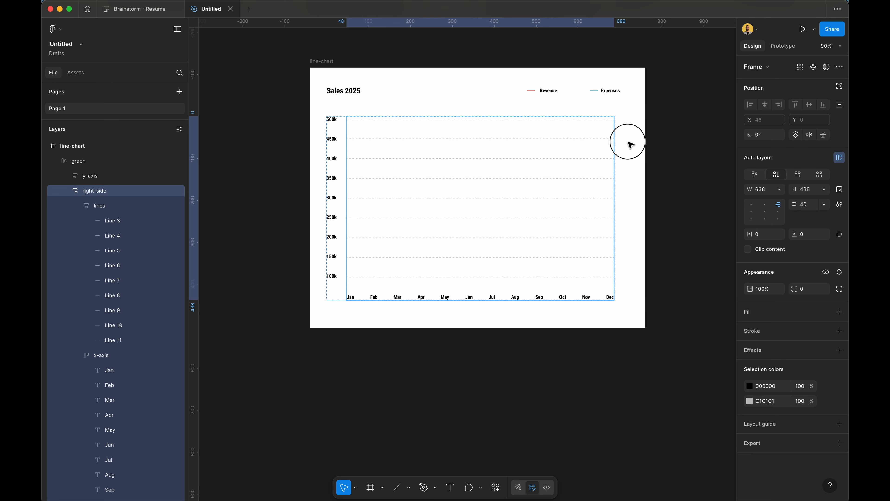
{"action": "left_click", "coordinate": [675, 123]}
{"action": "left_click", "coordinate": [551, 154]}
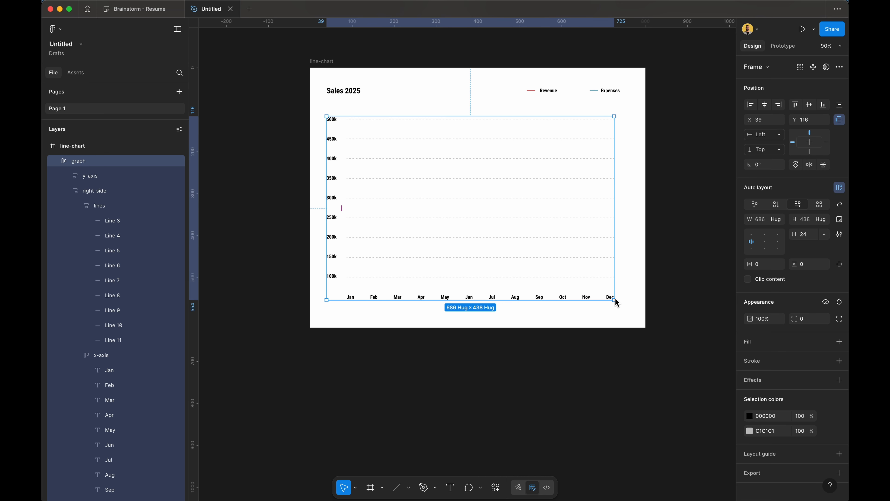
{"action": "left_click_drag", "start_coordinate": [614, 299], "coordinate": [501, 252]}
{"action": "key", "text": "super+z"}
Step: Set the right-side frame's width and height both to Fill container
{"action": "left_click", "coordinate": [529, 203]}
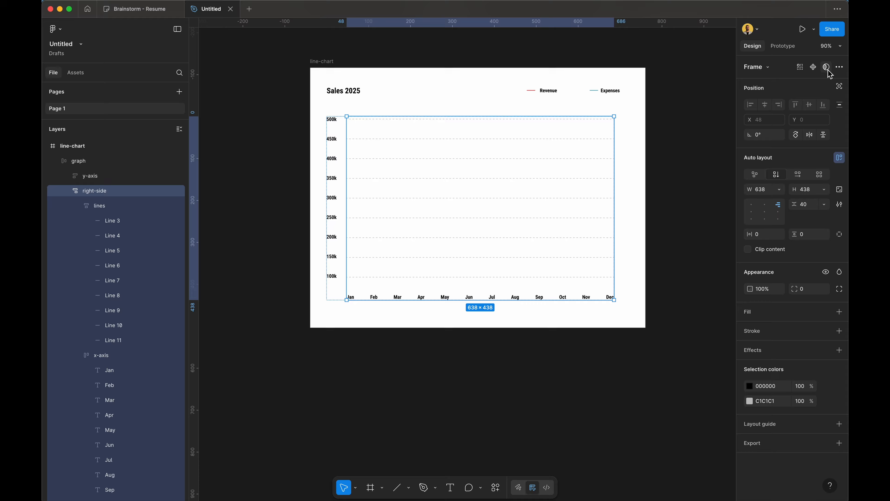
{"action": "left_click", "coordinate": [779, 190]}
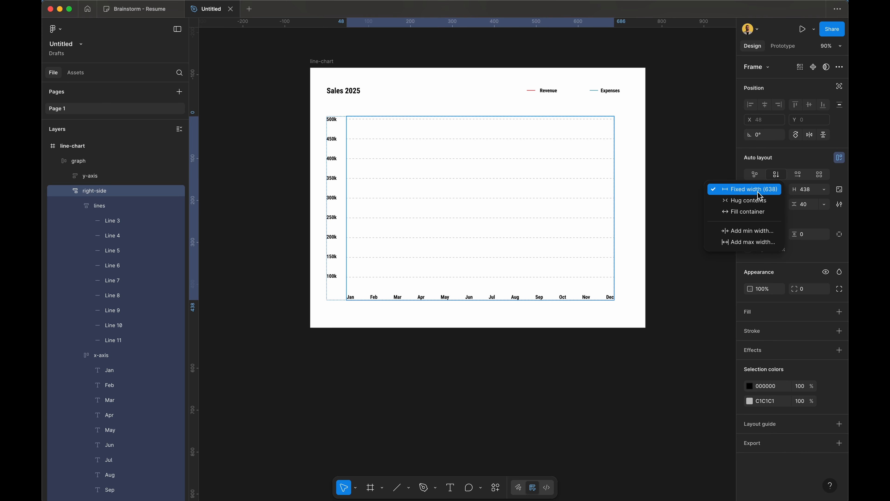
{"action": "left_click", "coordinate": [763, 213]}
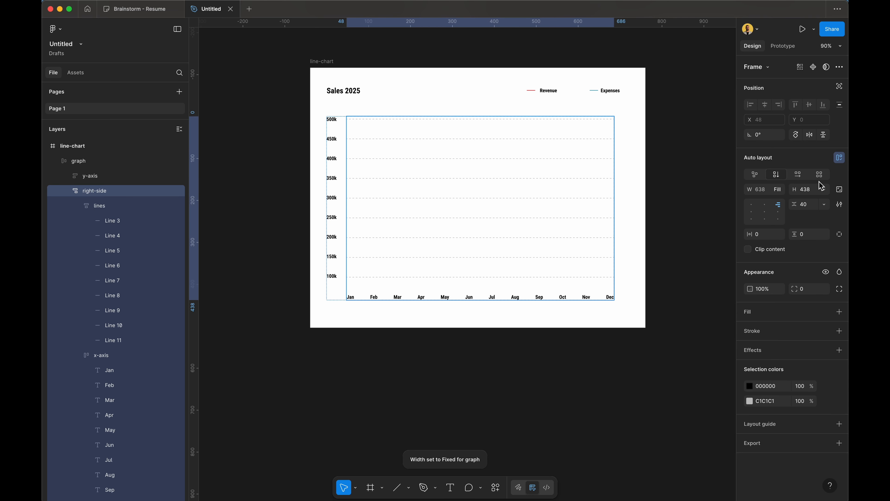
{"action": "left_click", "coordinate": [827, 191]}
{"action": "left_click", "coordinate": [801, 211]}
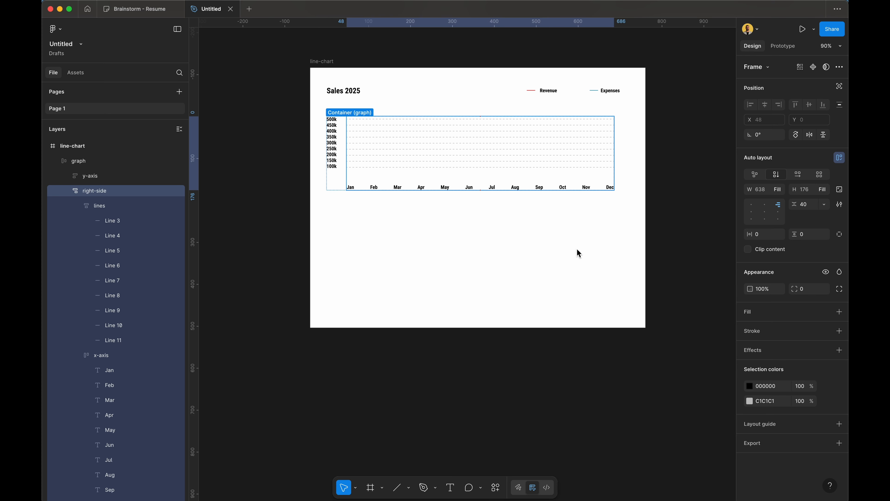
{"action": "left_click", "coordinate": [513, 275]}
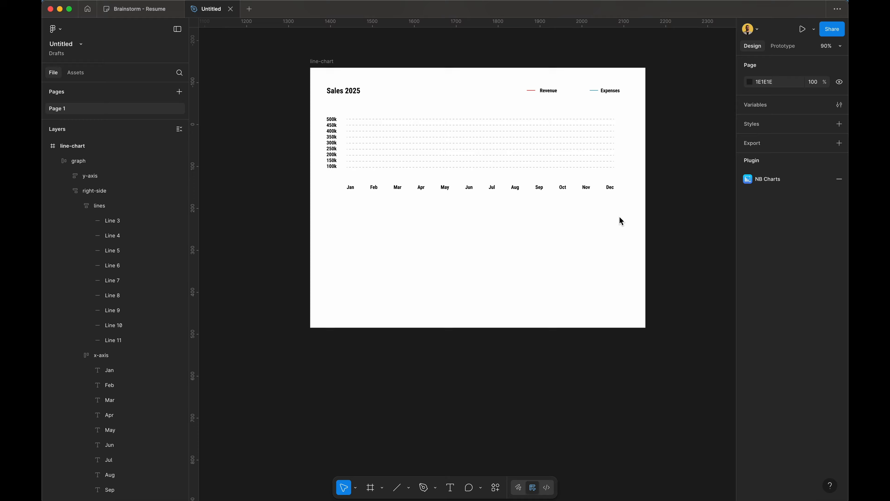
Step: Wrap the graph and the Sales 2025 top--bar together in a new auto-layout frame
{"action": "left_click", "coordinate": [539, 175]}
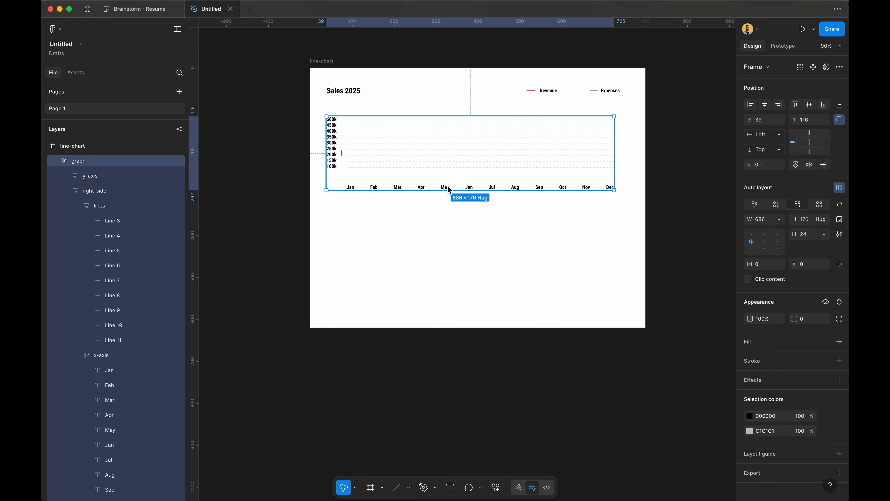
{"action": "scroll", "coordinate": [531, 90], "scroll_direction": "right", "scroll_amount": 2}
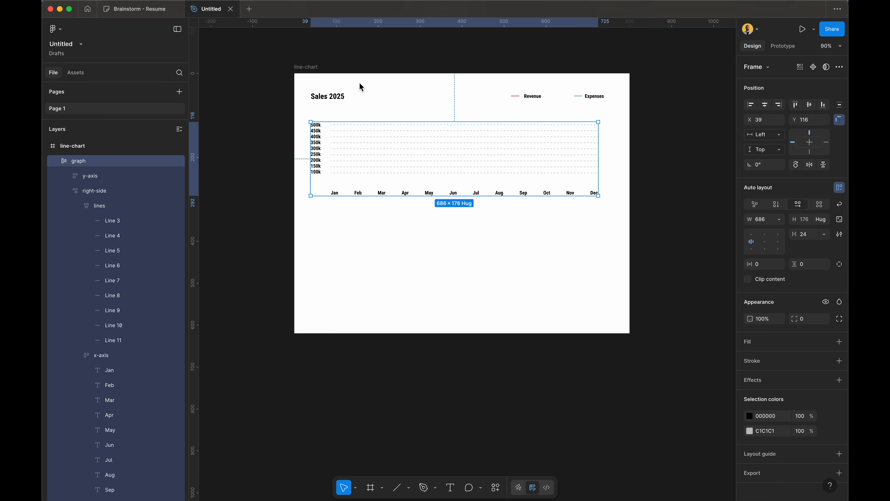
{"action": "left_click", "coordinate": [352, 94], "text": "shift"}
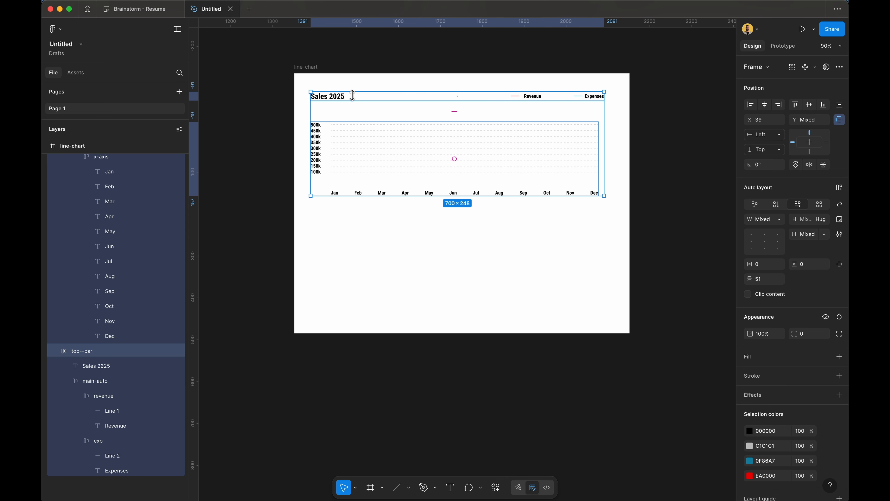
{"action": "key", "text": "shift+a"}
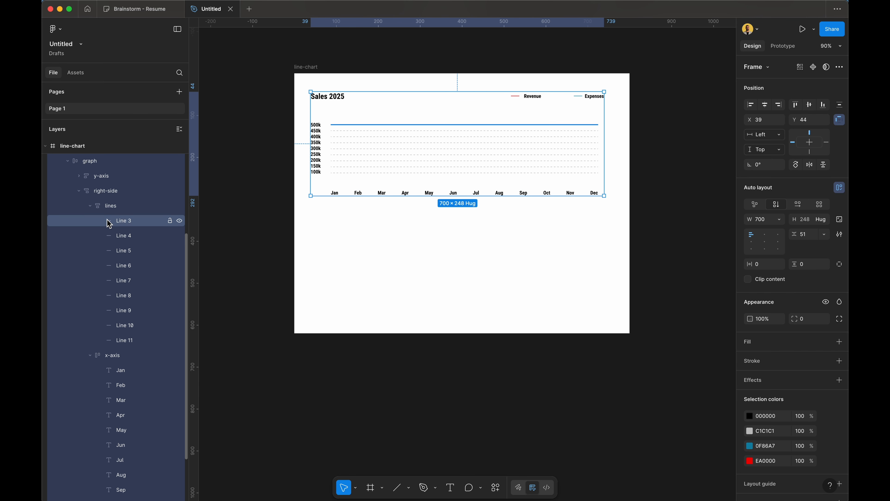
Step: Rename Frame 1 to 'main-auto' in the Layers panel
{"action": "scroll", "coordinate": [135, 203], "scroll_direction": "down", "scroll_amount": 3}
{"action": "scroll", "coordinate": [135, 202], "scroll_direction": "up", "scroll_amount": 5}
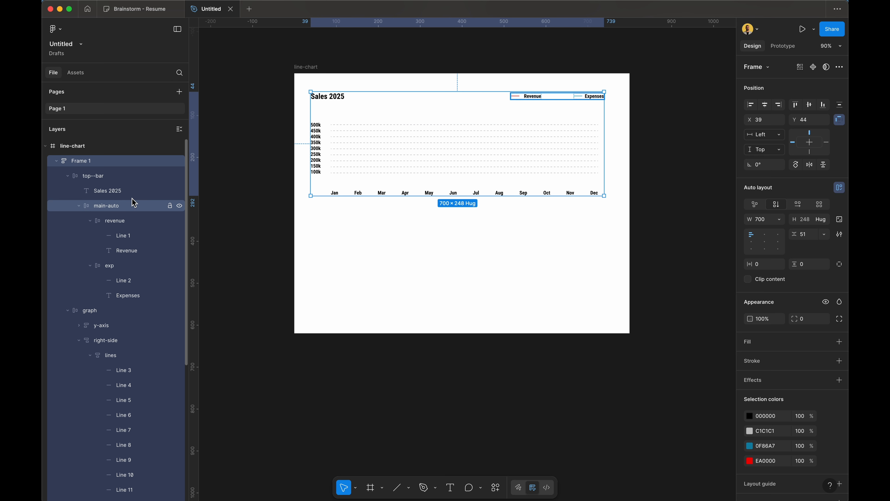
{"action": "double_click", "coordinate": [110, 162]}
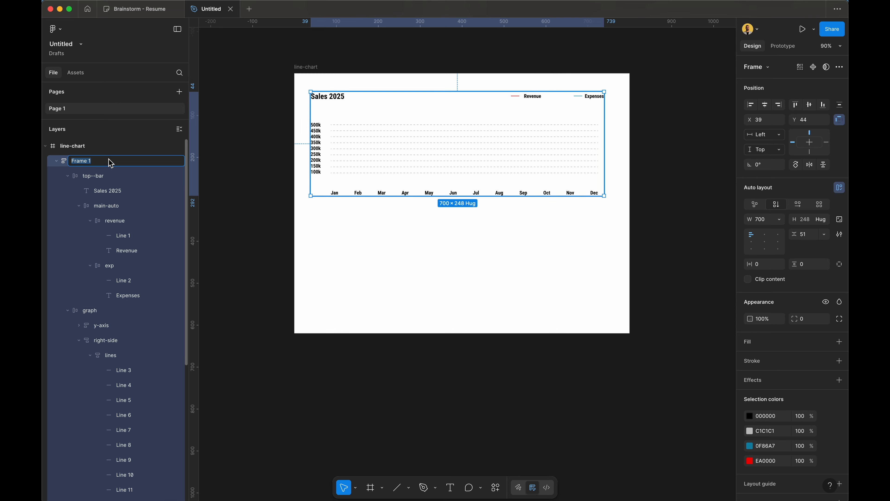
{"action": "type", "text": "main-auto"}
{"action": "key", "text": "Return"}
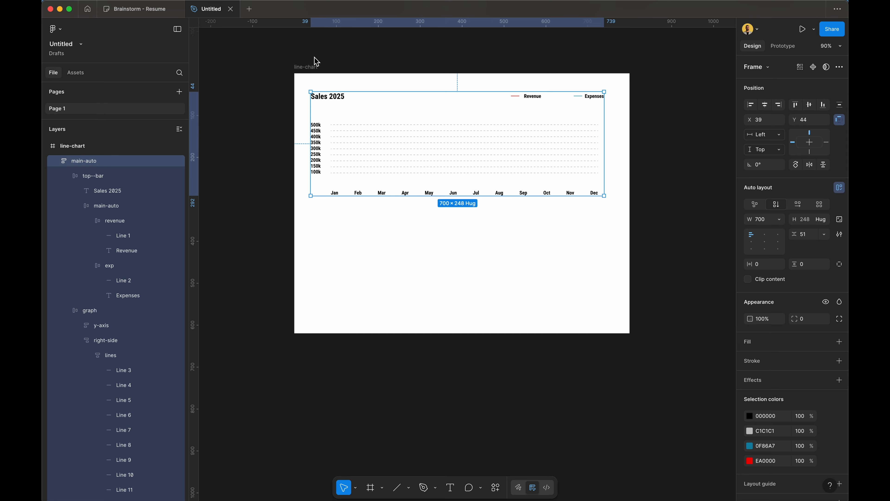
{"action": "left_click", "coordinate": [302, 69]}
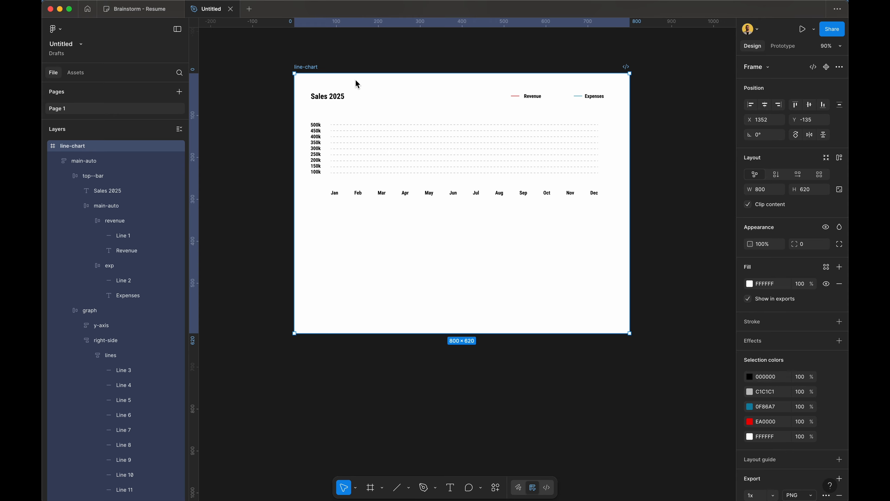
Step: Add auto layout to the line-chart frame and set its height to 600
{"action": "key", "text": "shift+a"}
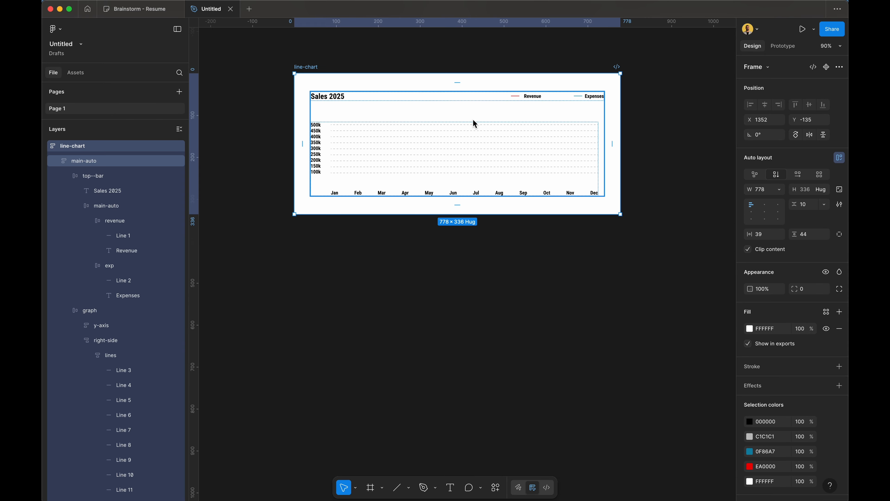
{"action": "left_click", "coordinate": [816, 197]}
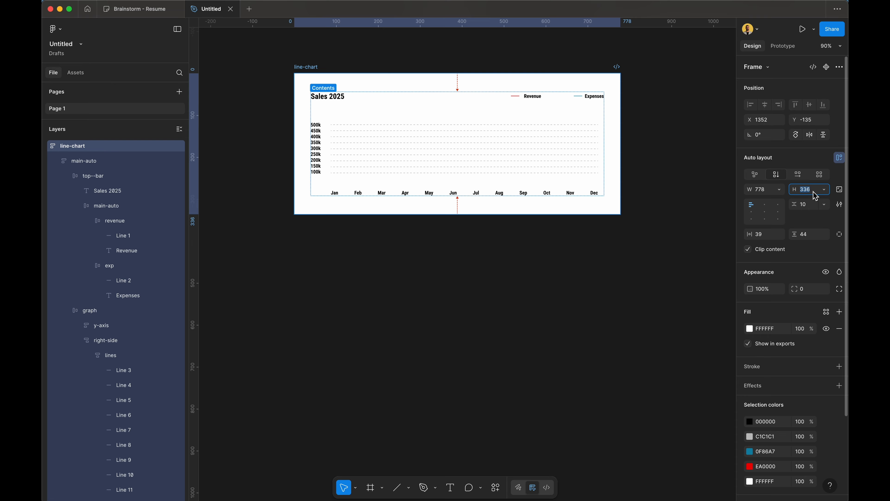
{"action": "type", "text": "600"}
{"action": "key", "text": "Return"}
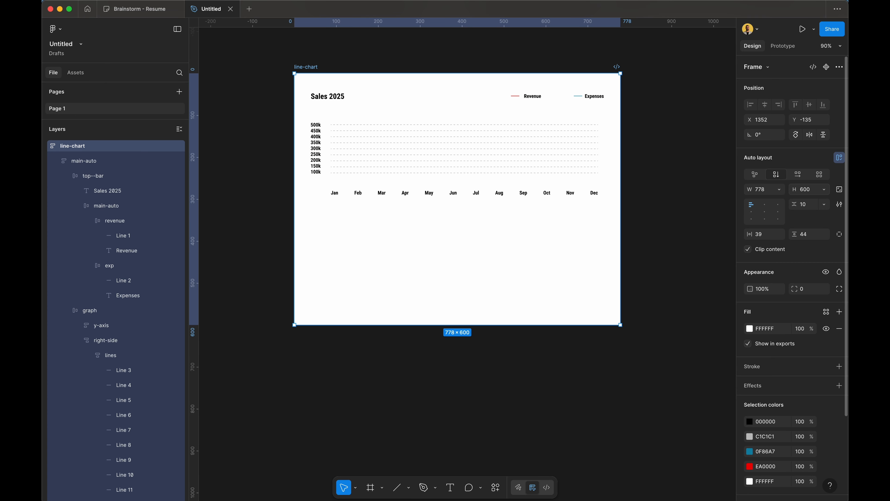
Step: Make main-auto fill the chart's height, and the graph fill both height and width
{"action": "left_click", "coordinate": [375, 146]}
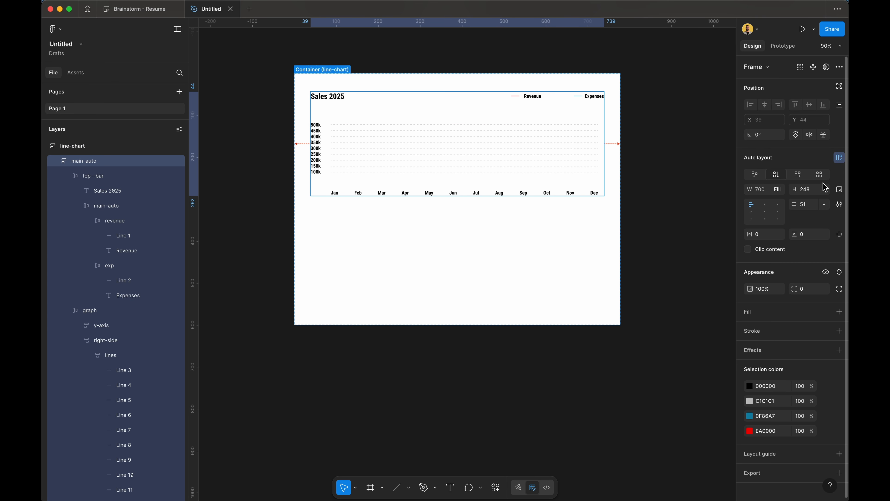
{"action": "left_click", "coordinate": [827, 191]}
{"action": "left_click", "coordinate": [820, 200]}
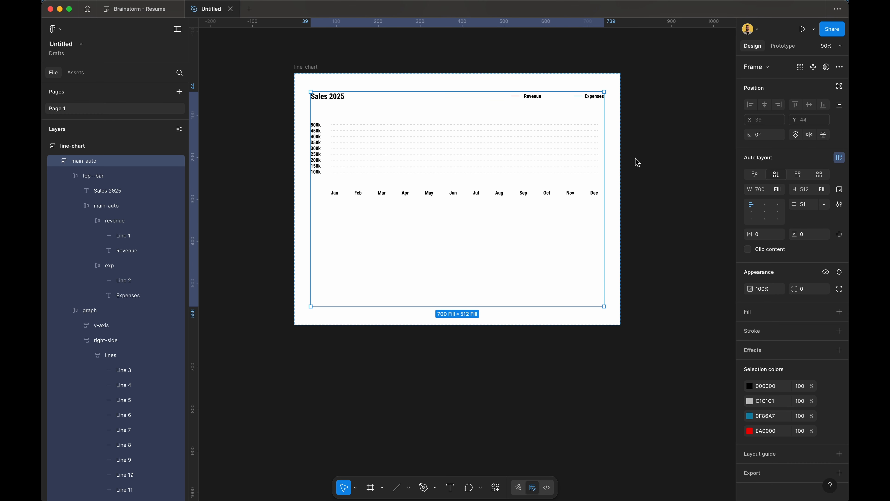
{"action": "left_click", "coordinate": [93, 175]}
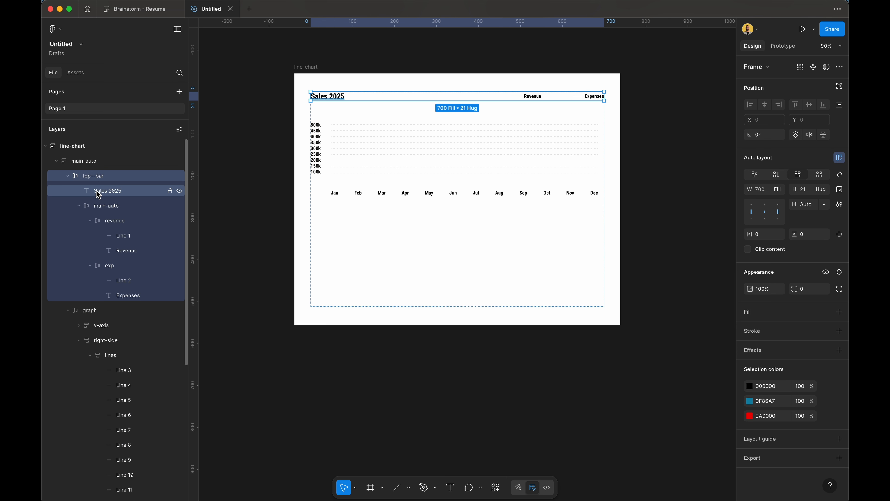
{"action": "left_click", "coordinate": [103, 314]}
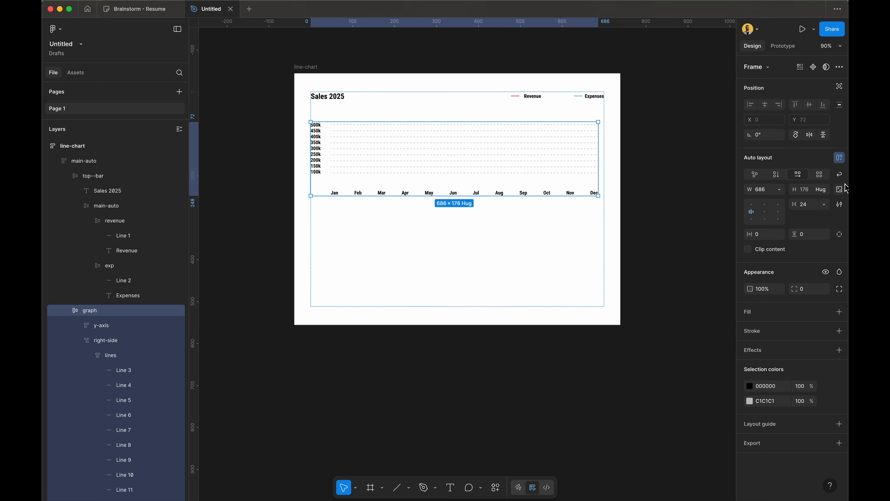
{"action": "left_click", "coordinate": [827, 191]}
{"action": "left_click", "coordinate": [824, 207]}
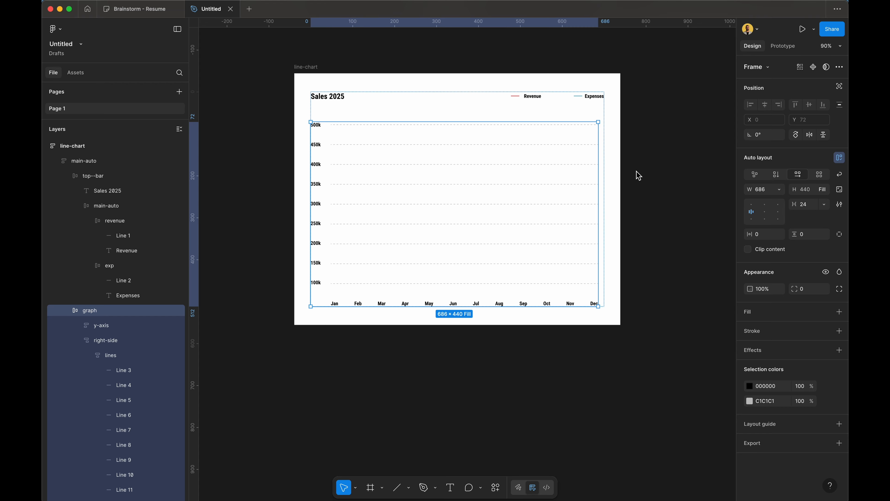
{"action": "left_click", "coordinate": [780, 189]}
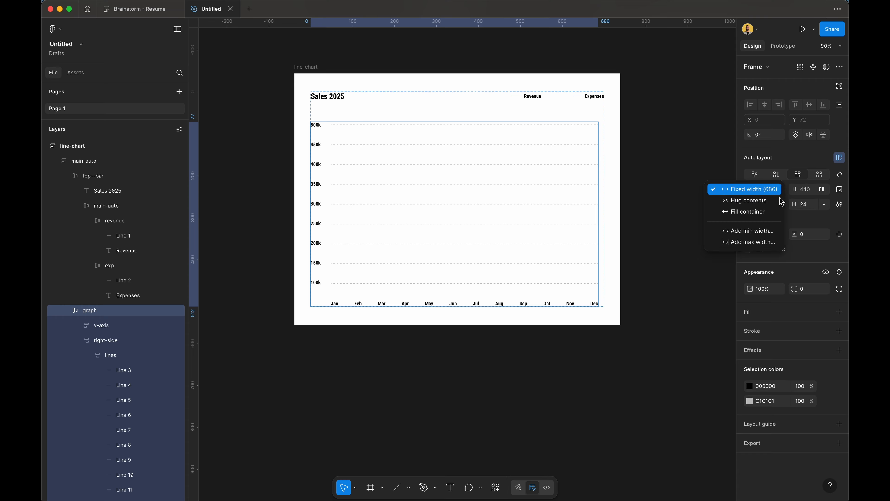
{"action": "left_click", "coordinate": [777, 214]}
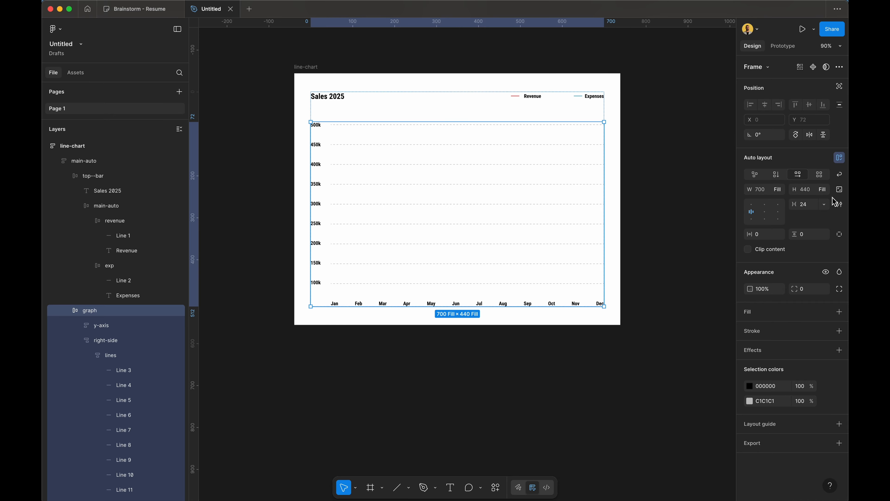
Step: Check the sizing of the right-side, y-axis, x-axis and lines frames, ending on line-chart
{"action": "left_click", "coordinate": [510, 203]}
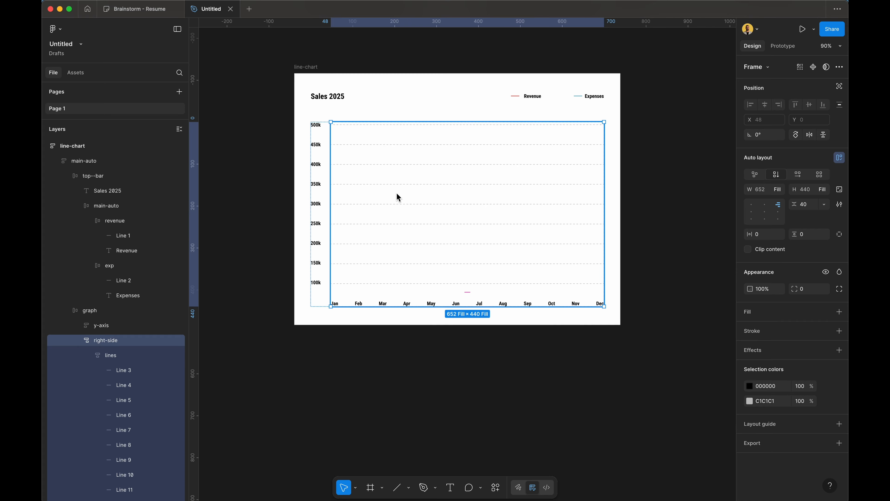
{"action": "left_click", "coordinate": [321, 200]}
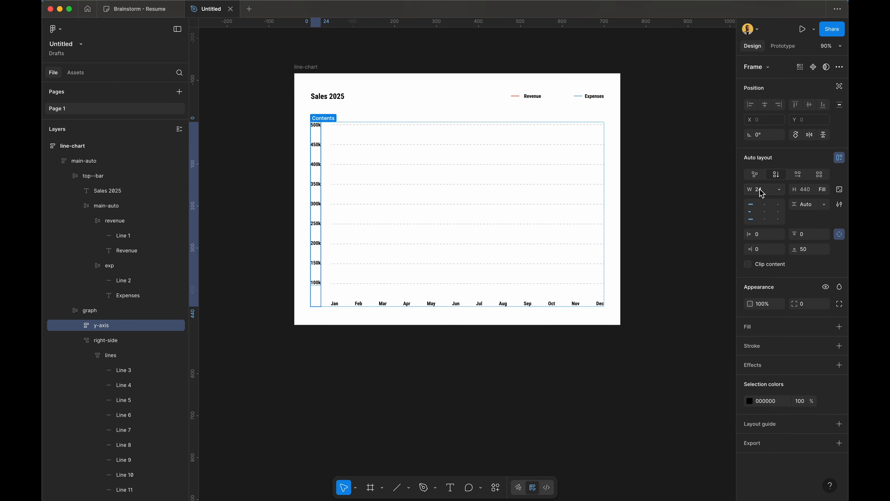
{"action": "left_click", "coordinate": [550, 303]}
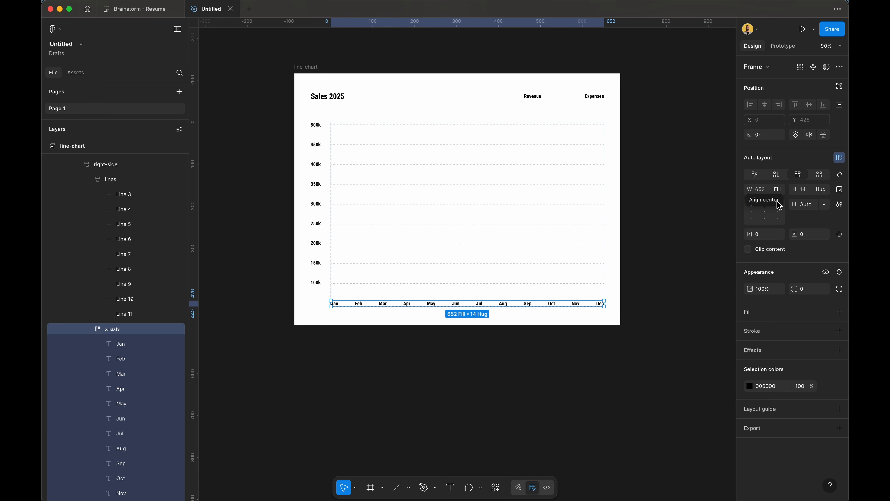
{"action": "left_click", "coordinate": [315, 214]}
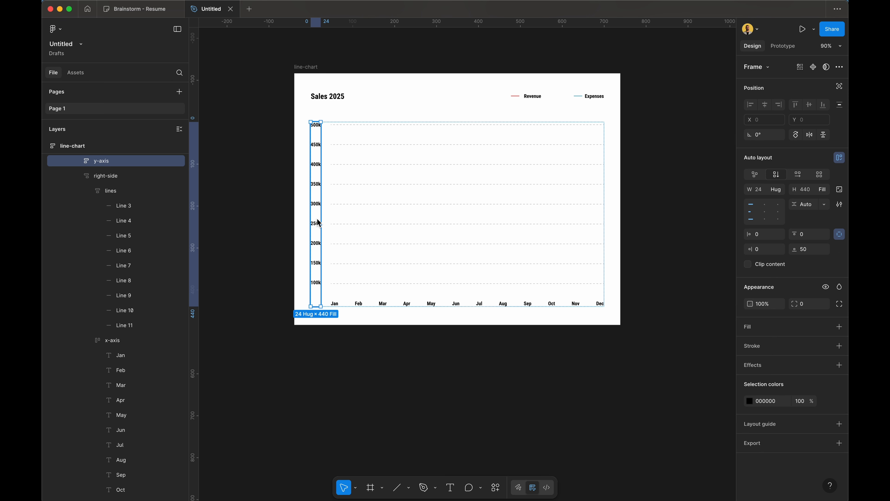
{"action": "double_click", "coordinate": [487, 215]}
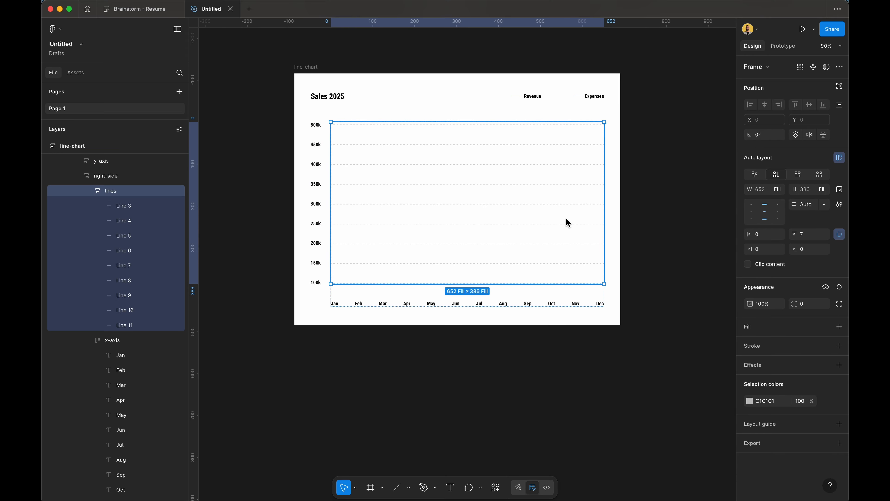
{"action": "left_click", "coordinate": [615, 155]}
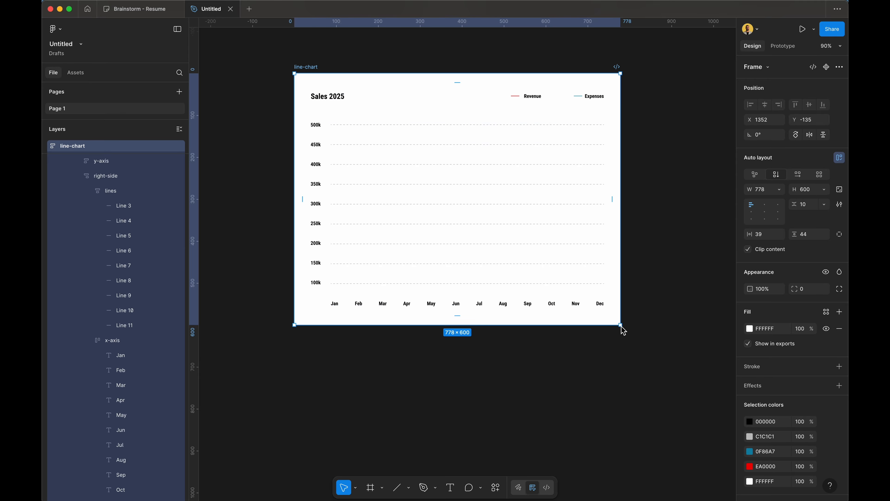
{"action": "left_click_drag", "start_coordinate": [622, 330], "coordinate": [640, 302]}
{"action": "left_click", "coordinate": [661, 242]}
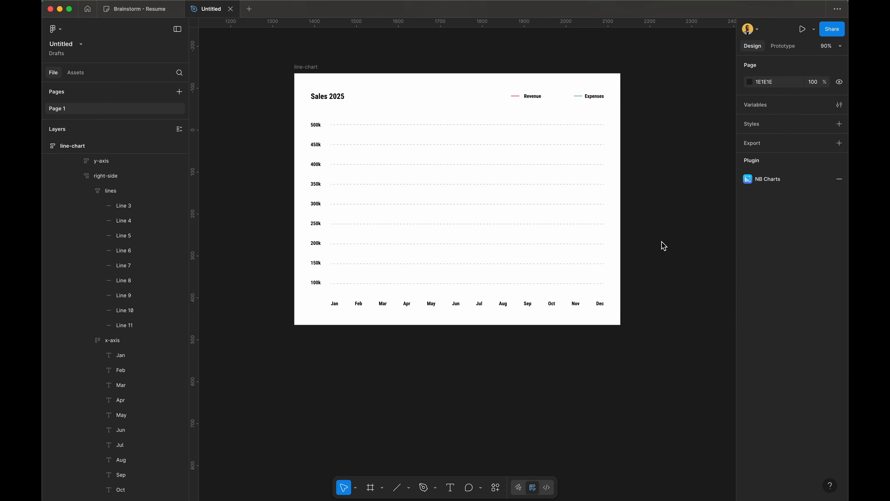
{"action": "left_click", "coordinate": [619, 318]}
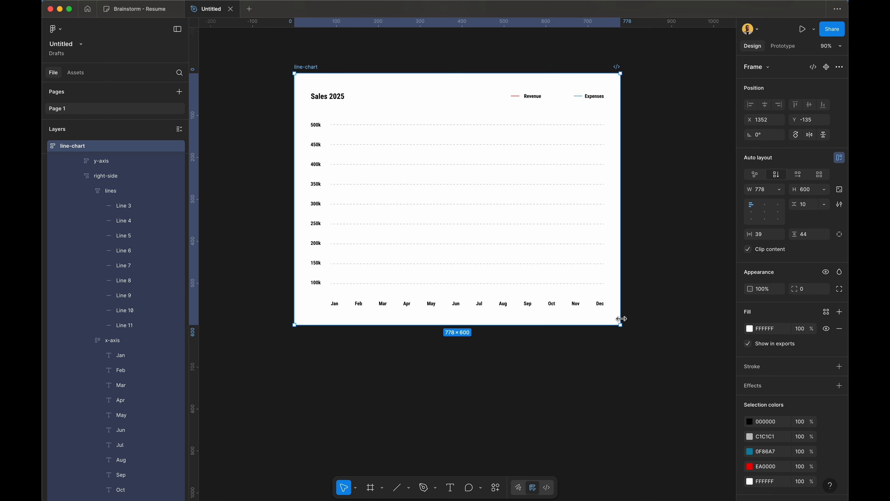
{"action": "left_click_drag", "start_coordinate": [619, 325], "coordinate": [555, 172]}
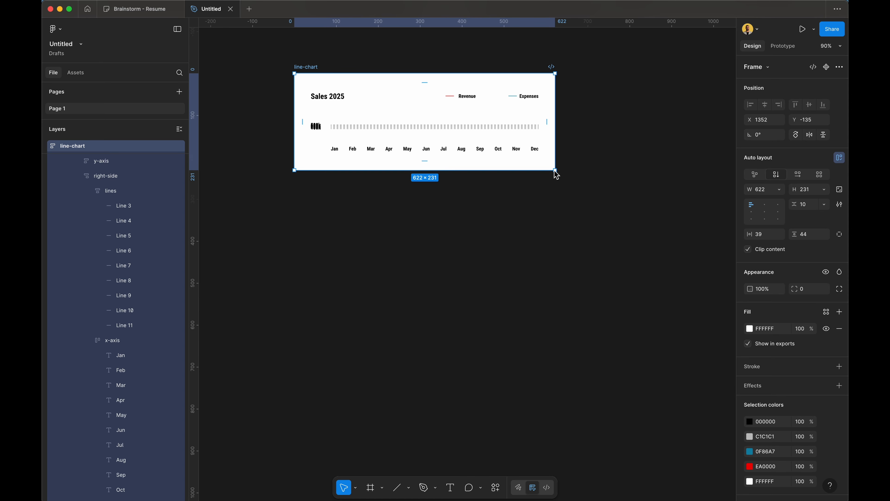
{"action": "key", "text": "super+z"}
{"action": "left_click", "coordinate": [675, 172]}
{"action": "scroll", "coordinate": [676, 172], "scroll_direction": "left", "scroll_amount": 3}
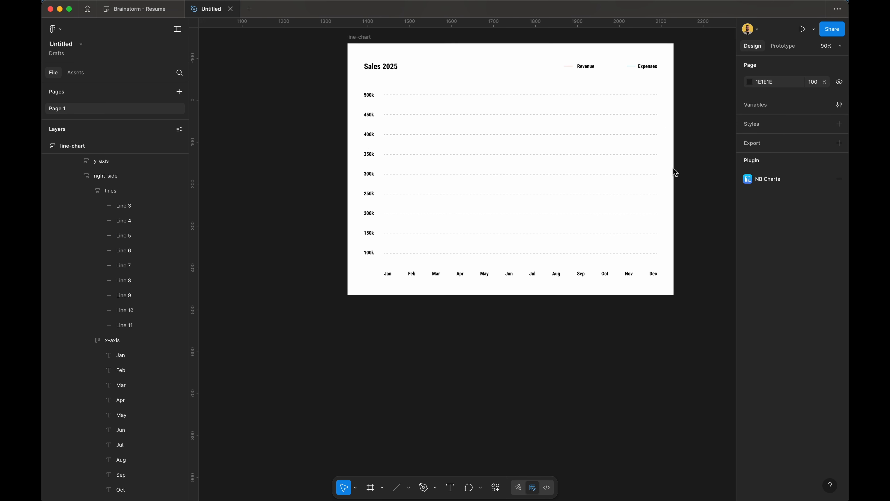
{"action": "scroll", "coordinate": [676, 172], "scroll_direction": "down", "scroll_amount": 2}
{"action": "scroll", "coordinate": [675, 172], "scroll_direction": "right", "scroll_amount": 2}
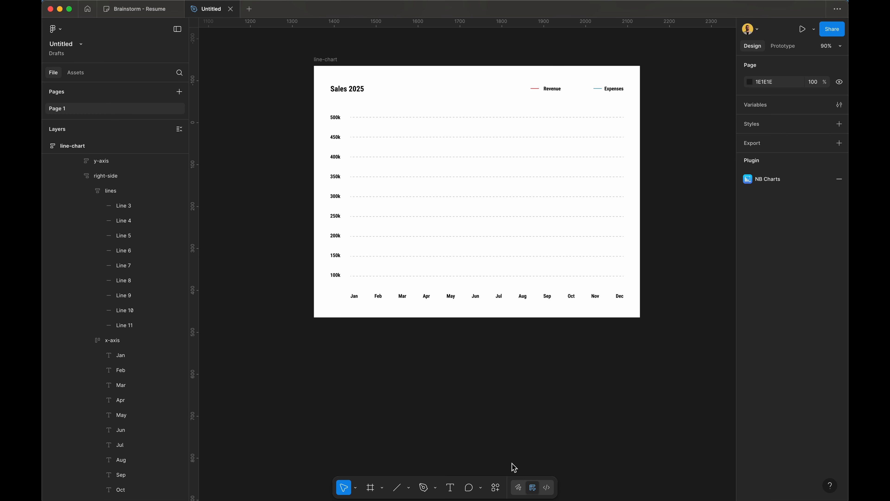
Step: Generate a curve with Chartline, raise its Slope, insert it into the chart, and close the plugin
{"action": "left_click", "coordinate": [495, 487]}
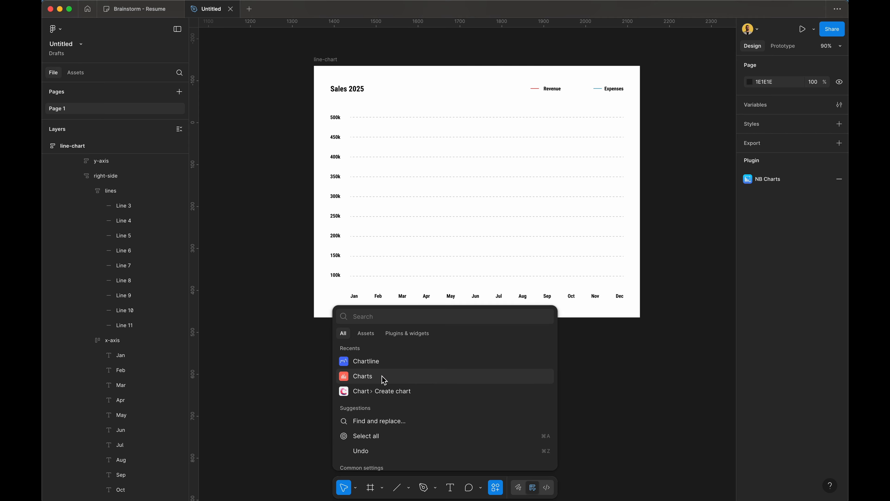
{"action": "left_click", "coordinate": [388, 365]}
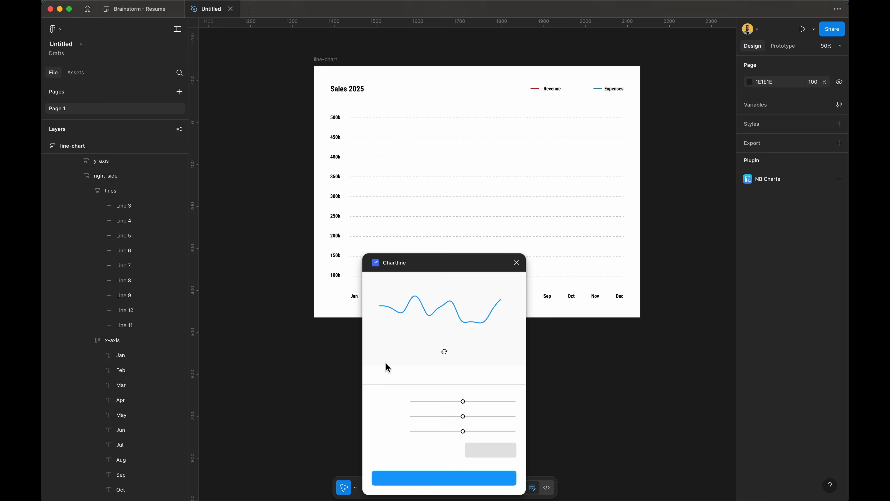
{"action": "left_click", "coordinate": [444, 352]}
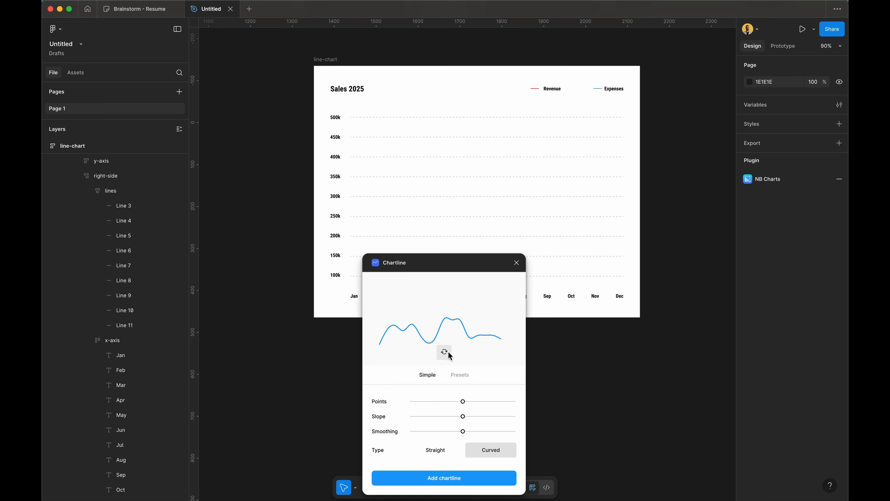
{"action": "left_click", "coordinate": [444, 352]}
{"action": "left_click", "coordinate": [449, 351]}
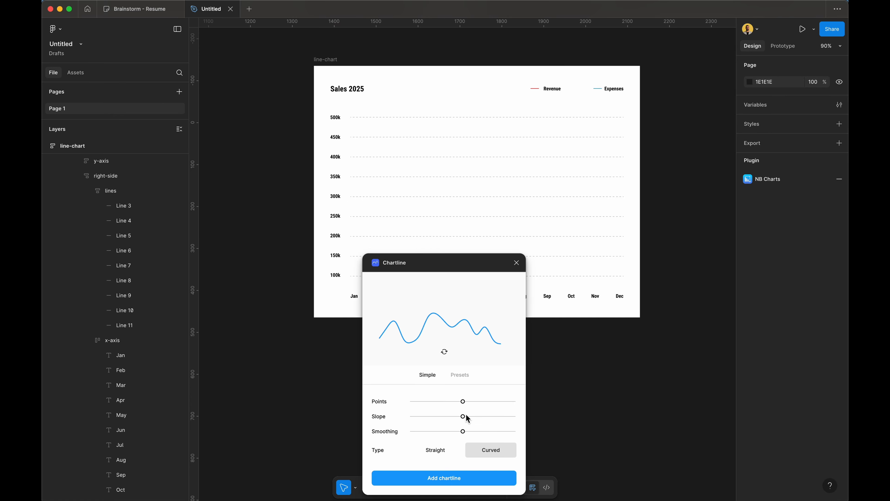
{"action": "left_click_drag", "start_coordinate": [467, 417], "coordinate": [495, 416]}
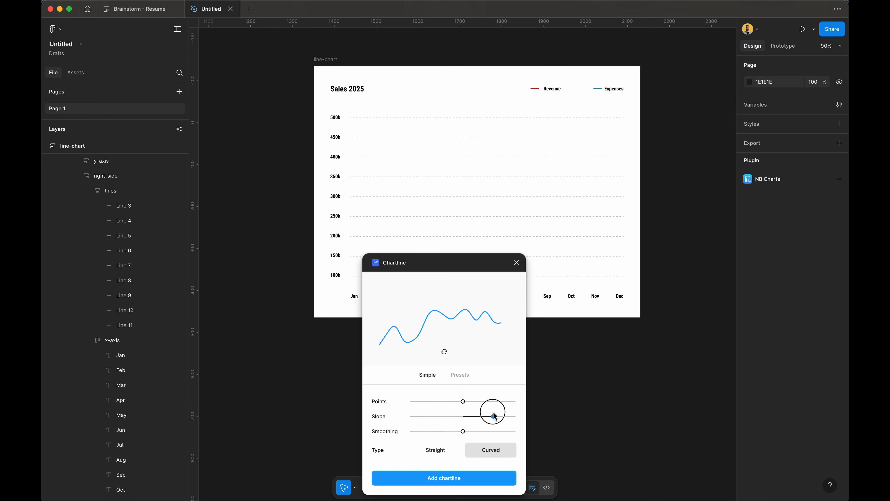
{"action": "left_click", "coordinate": [464, 480]}
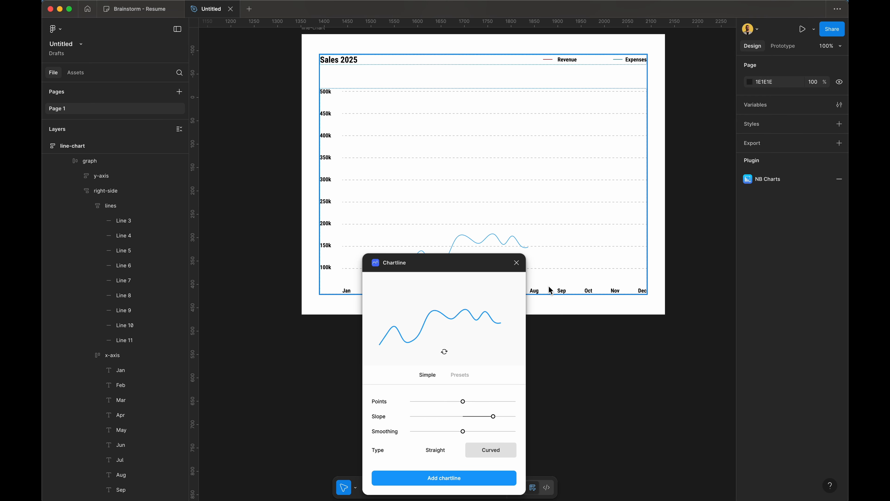
{"action": "left_click", "coordinate": [516, 263]}
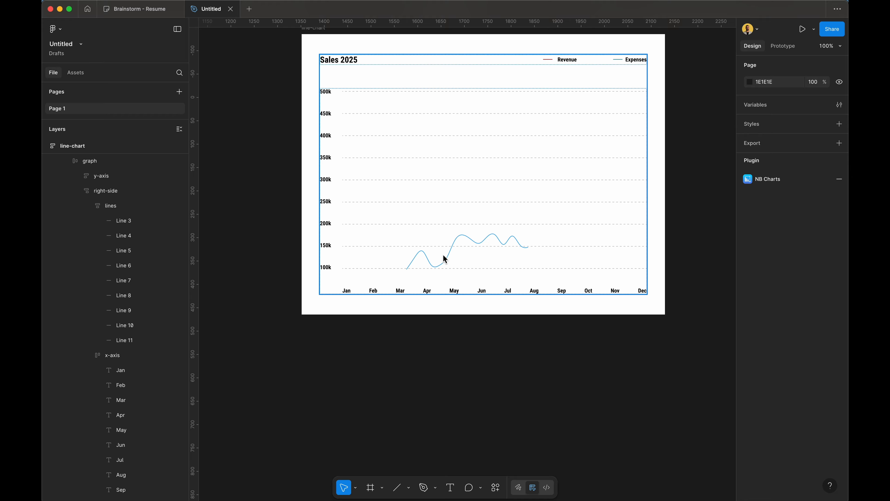
Step: Drag the blue curve below the chart and stretch it to 632 wide by 217 tall
{"action": "left_click", "coordinate": [448, 261]}
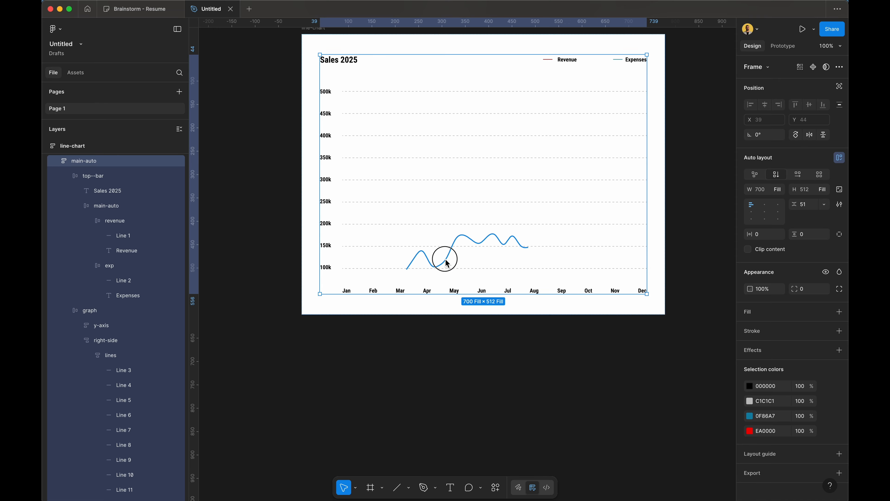
{"action": "left_click_drag", "start_coordinate": [447, 263], "coordinate": [441, 375]}
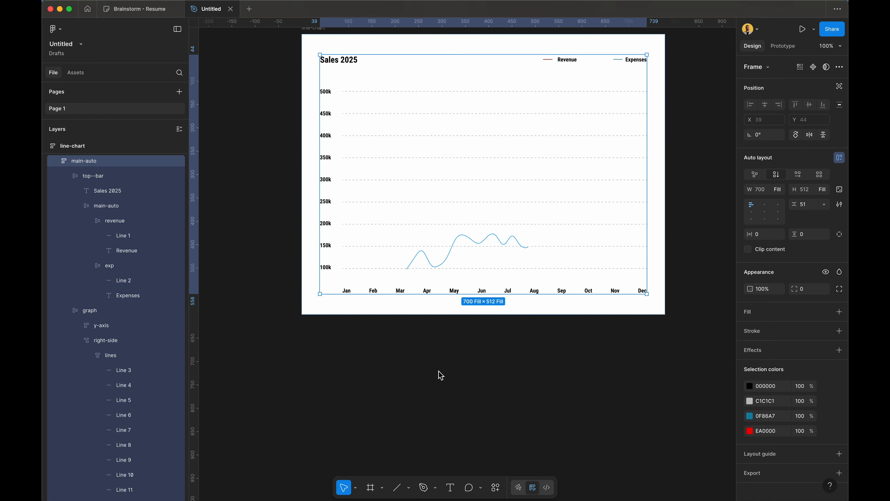
{"action": "left_click", "coordinate": [444, 264]}
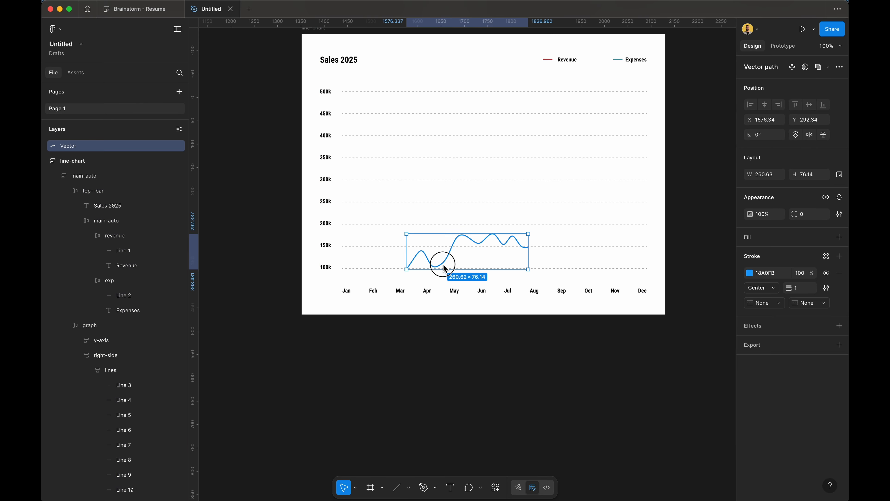
{"action": "left_click_drag", "start_coordinate": [443, 264], "coordinate": [445, 411]}
{"action": "scroll", "coordinate": [446, 414], "scroll_direction": "down", "scroll_amount": 5}
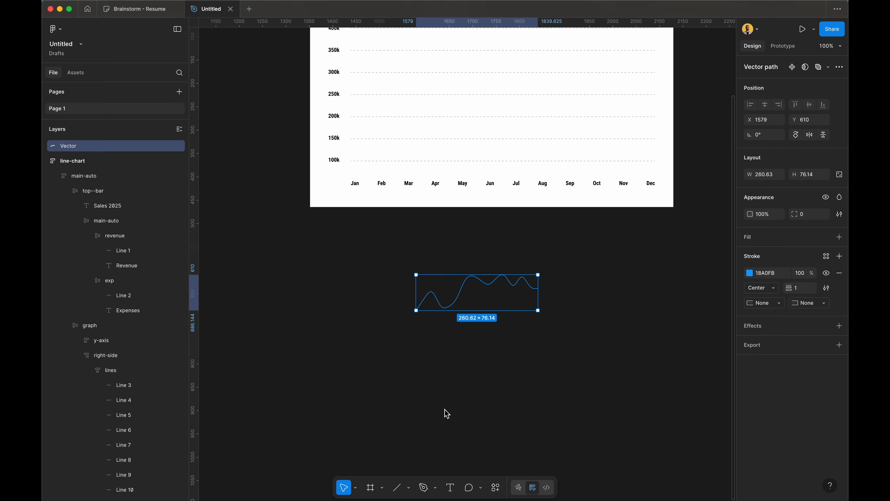
{"action": "left_click_drag", "start_coordinate": [539, 302], "coordinate": [648, 308]}
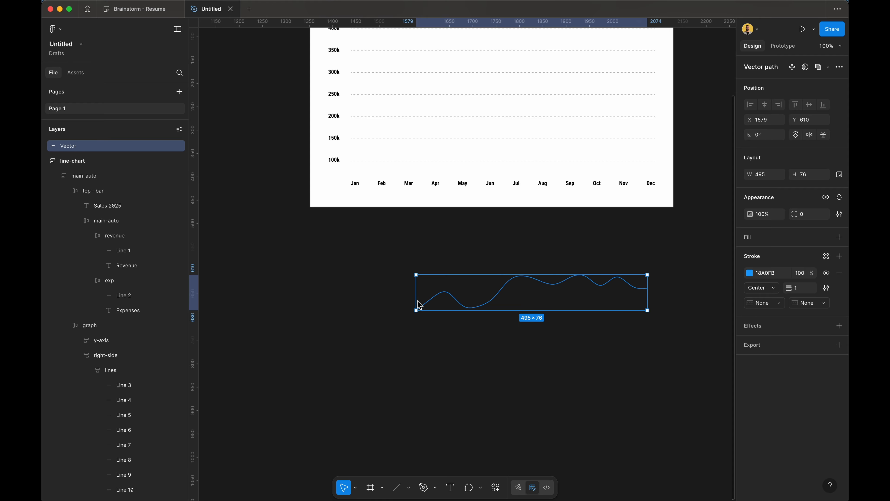
{"action": "left_click_drag", "start_coordinate": [417, 304], "coordinate": [352, 309]}
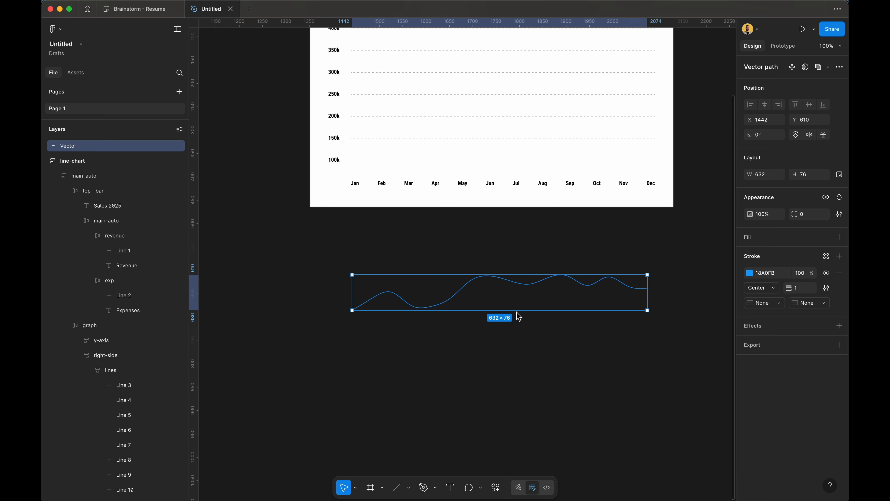
{"action": "left_click_drag", "start_coordinate": [518, 312], "coordinate": [516, 379]}
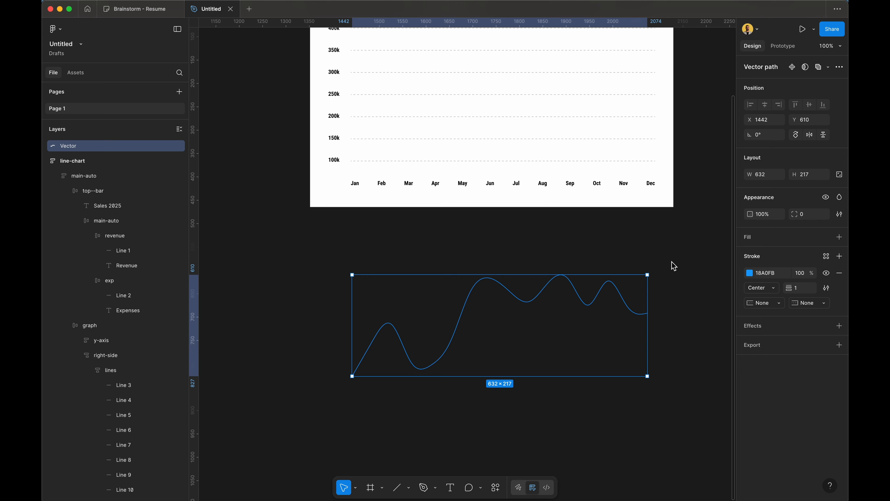
Step: Move the blue curve into the grid's lines group, ignoring auto layout, and stretch it to X 0, W 652
{"action": "scroll", "coordinate": [656, 280], "scroll_direction": "up", "scroll_amount": 5}
{"action": "left_click_drag", "start_coordinate": [531, 435], "coordinate": [526, 244]}
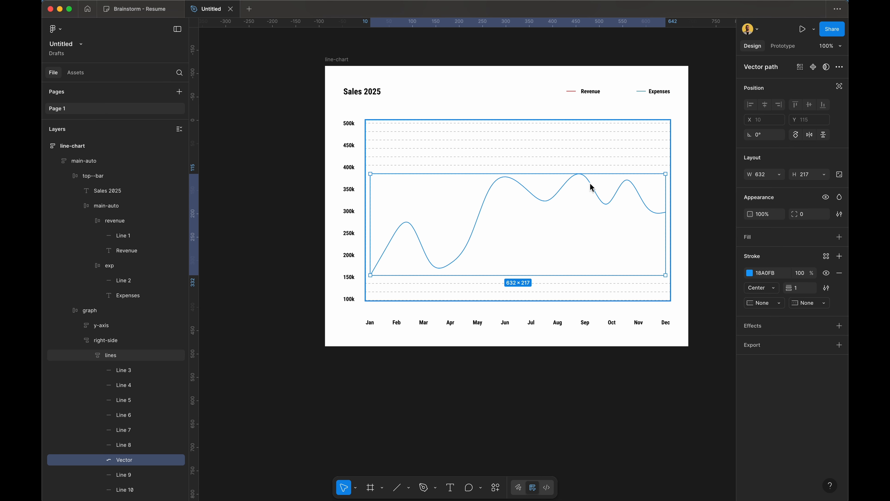
{"action": "left_click", "coordinate": [842, 88]}
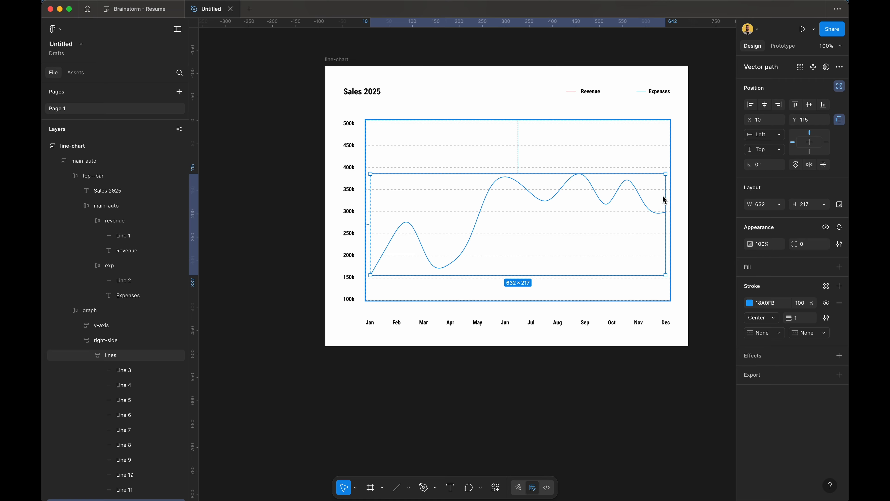
{"action": "left_click_drag", "start_coordinate": [668, 202], "coordinate": [673, 201]}
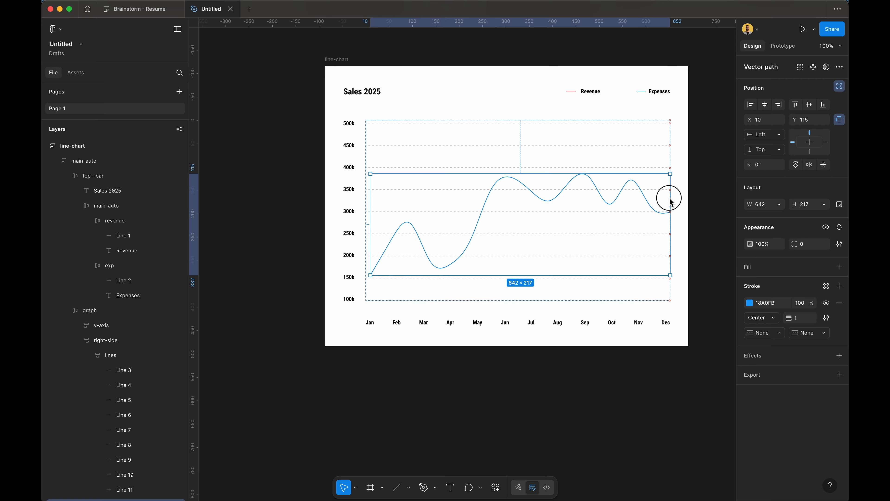
{"action": "left_click_drag", "start_coordinate": [370, 218], "coordinate": [369, 221]}
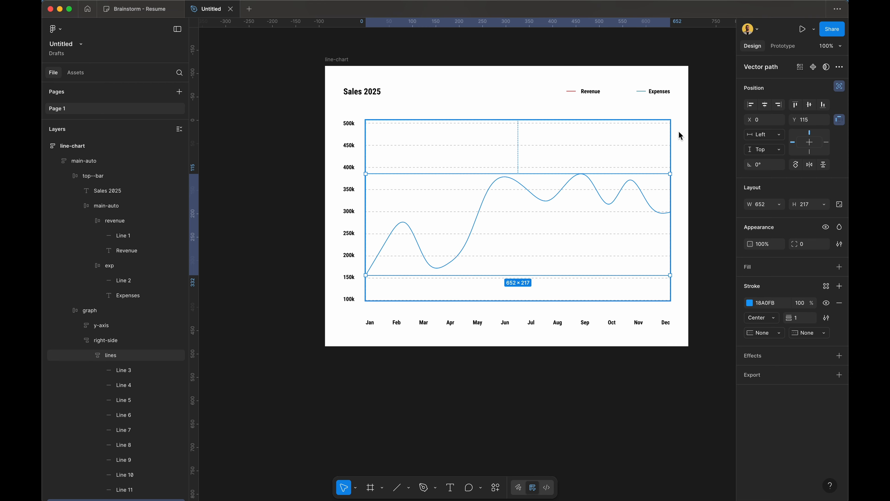
{"action": "left_click", "coordinate": [681, 137]}
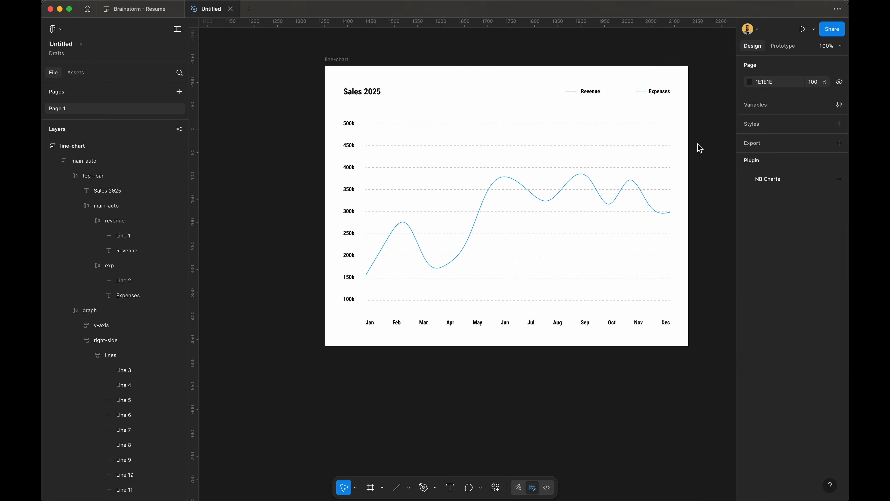
Step: Recolour the curve's stroke red (#EA0000) by sampling the Revenue legend line
{"action": "left_click", "coordinate": [601, 196], "text": "super"}
{"action": "left_click", "coordinate": [750, 302]}
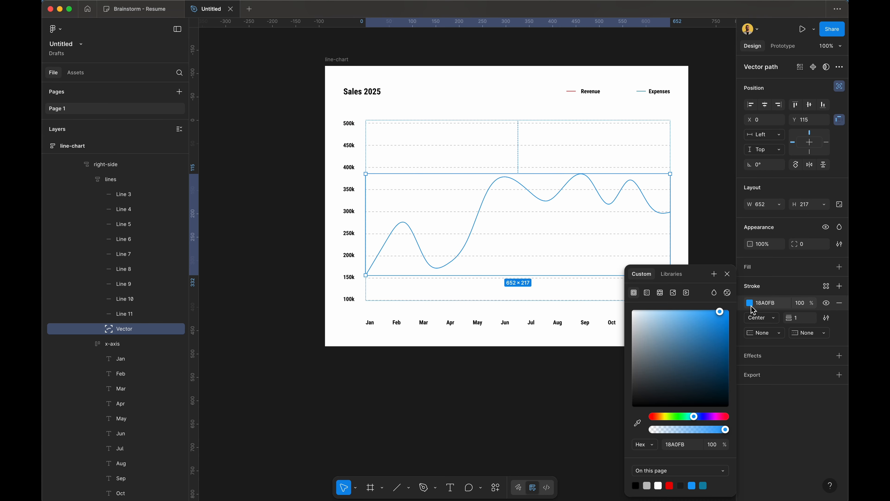
{"action": "left_click", "coordinate": [638, 423]}
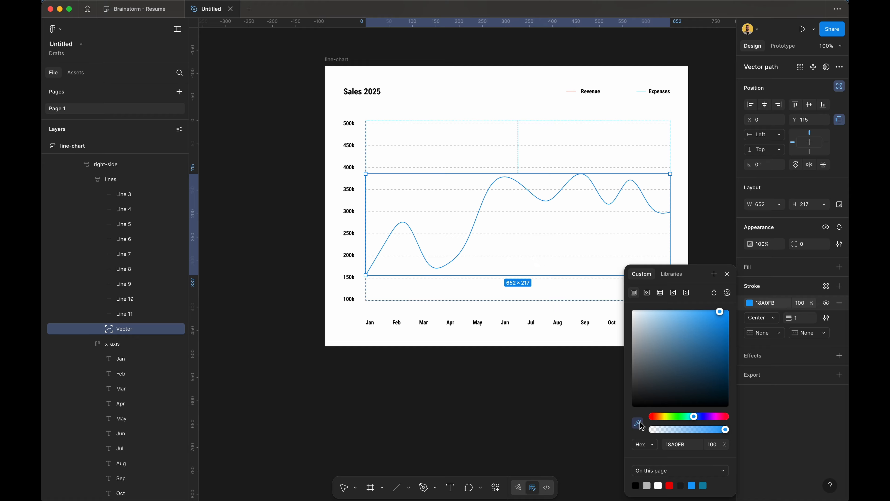
{"action": "left_click", "coordinate": [573, 92]}
{"action": "left_click", "coordinate": [708, 94]}
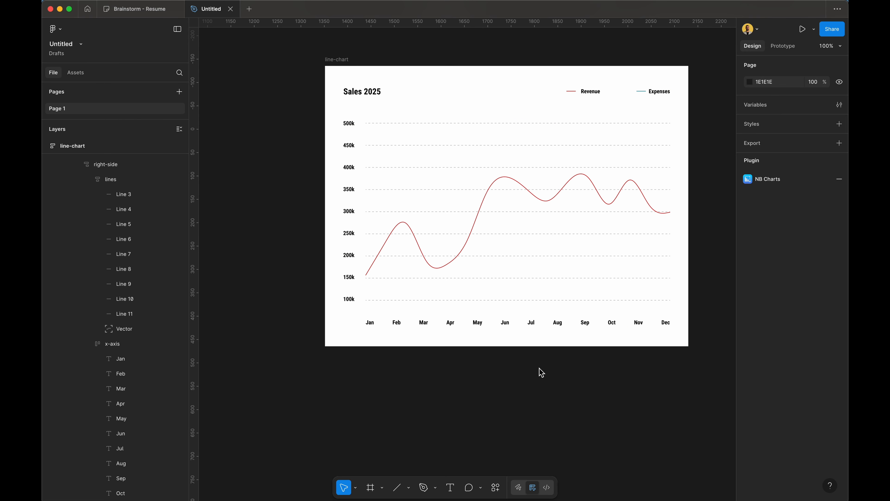
Step: Generate a descending Chartline curve with a lower Slope and add it to the canvas
{"action": "left_click", "coordinate": [496, 487]}
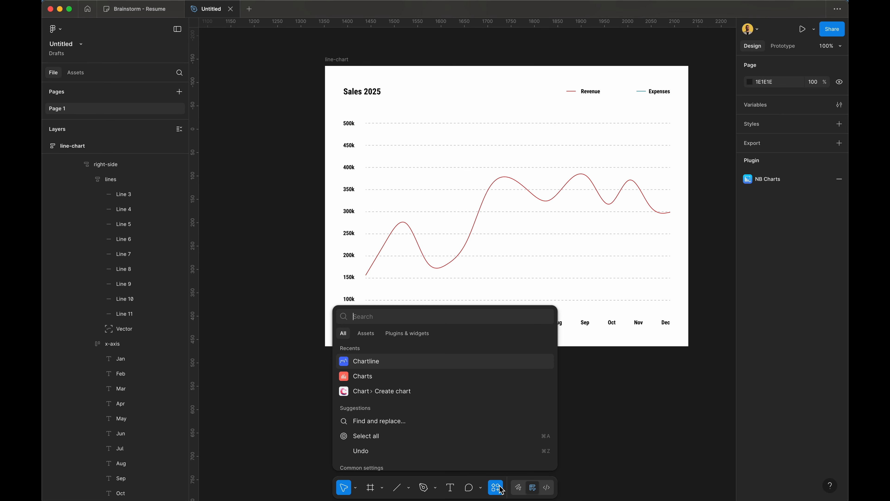
{"action": "left_click", "coordinate": [427, 361]}
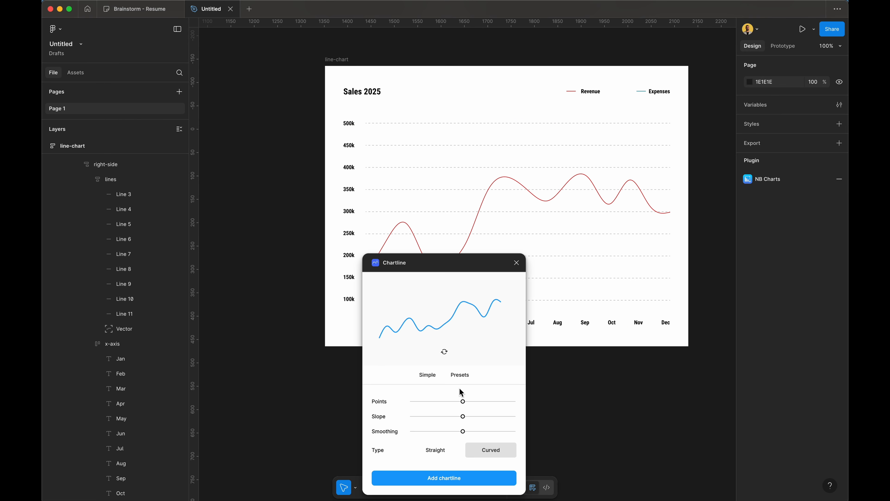
{"action": "left_click_drag", "start_coordinate": [463, 417], "coordinate": [483, 403]}
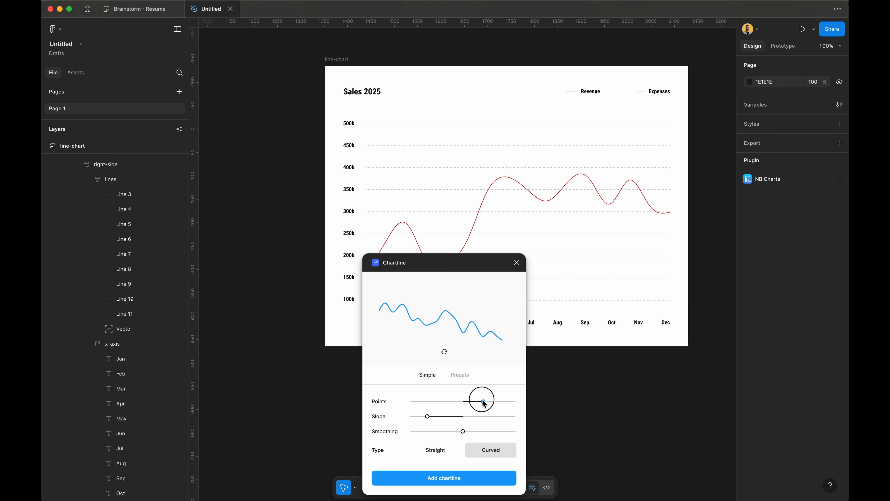
{"action": "left_click", "coordinate": [472, 478]}
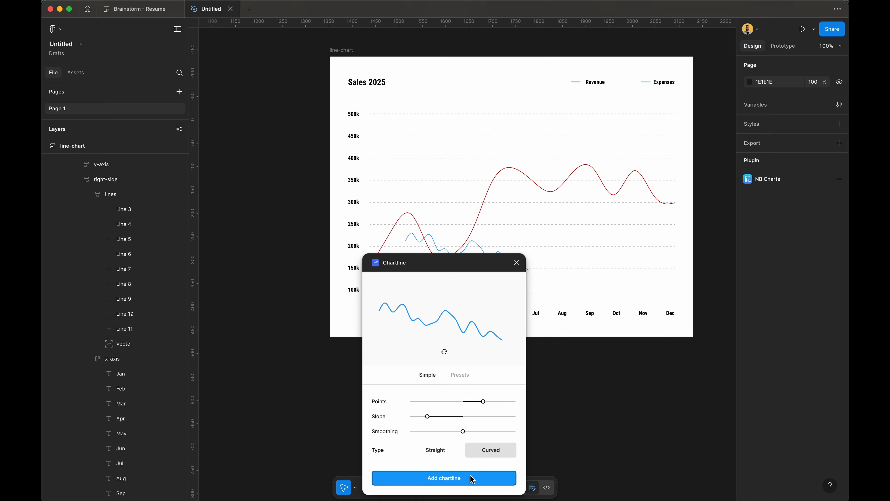
{"action": "left_click", "coordinate": [517, 263]}
Step: Resize the new curve to 710×194 and place it in the chart's graph, ignoring auto layout
{"action": "left_click_drag", "start_coordinate": [517, 263], "coordinate": [471, 403]}
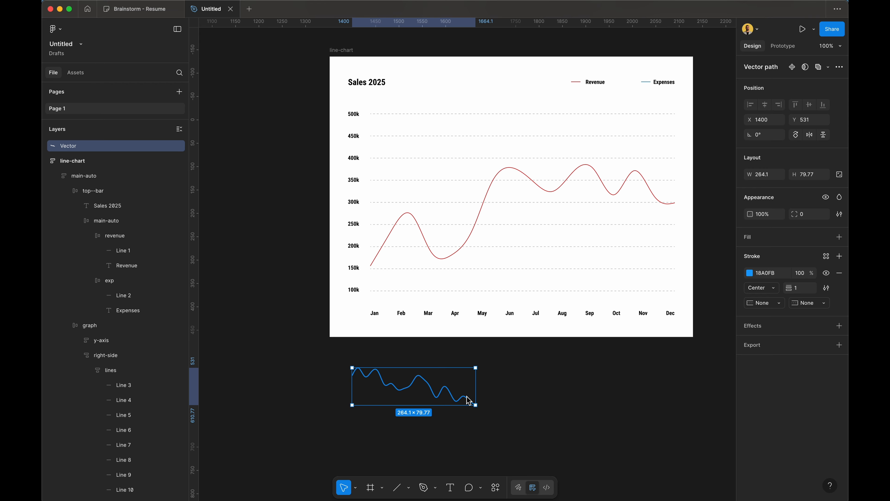
{"action": "left_click_drag", "start_coordinate": [483, 411], "coordinate": [681, 462]}
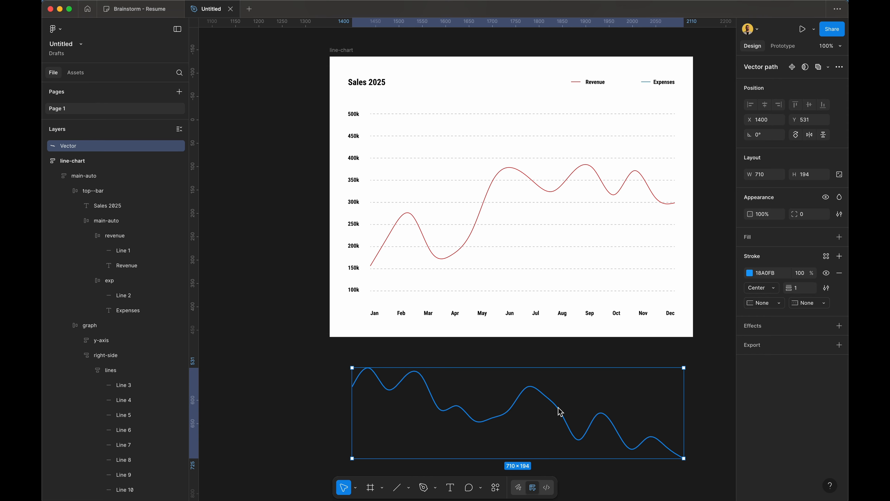
{"action": "left_click_drag", "start_coordinate": [561, 415], "coordinate": [538, 242]}
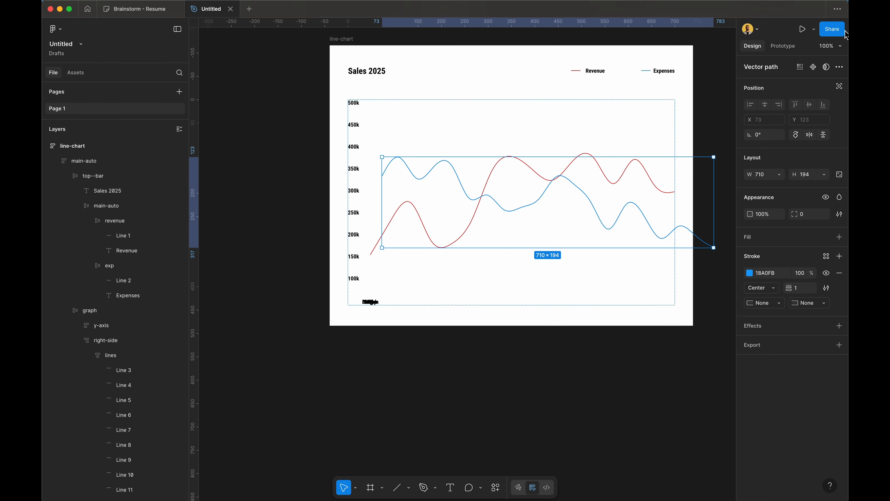
{"action": "left_click", "coordinate": [840, 86]}
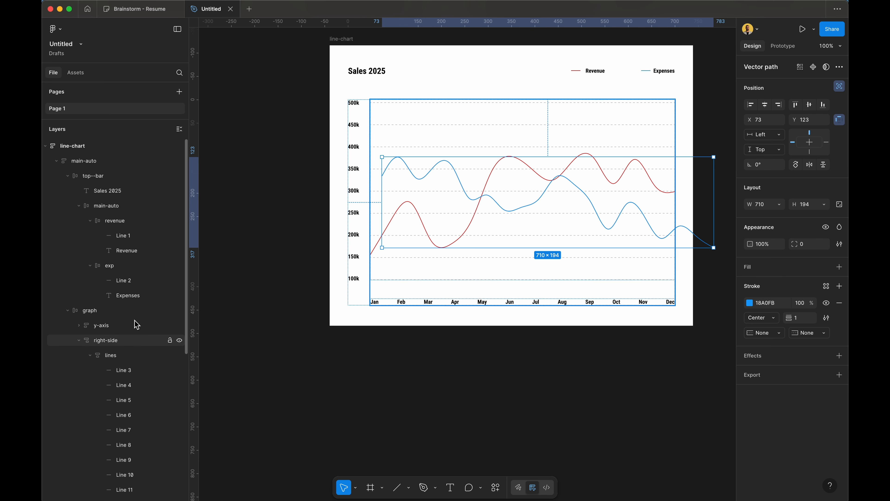
Step: Collapse the x-axis group in the layers list and toggle the right-side group
{"action": "scroll", "coordinate": [136, 301], "scroll_direction": "down", "scroll_amount": 5}
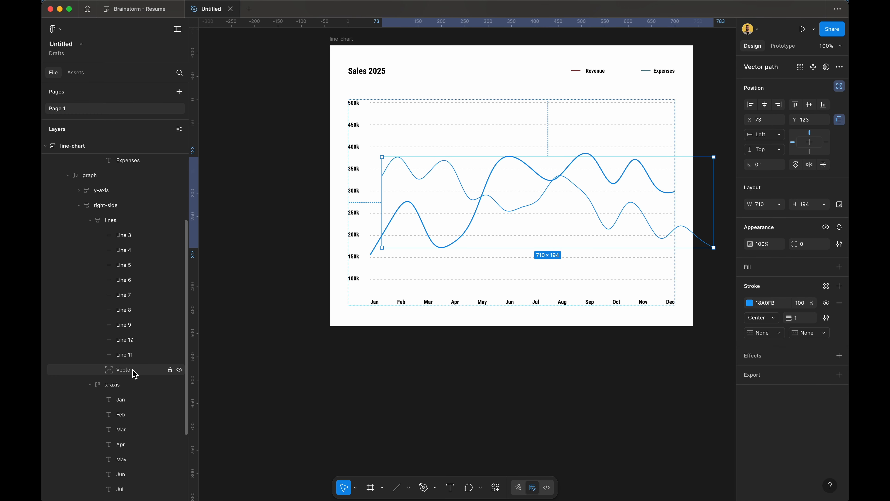
{"action": "scroll", "coordinate": [135, 374], "scroll_direction": "down", "scroll_amount": 4}
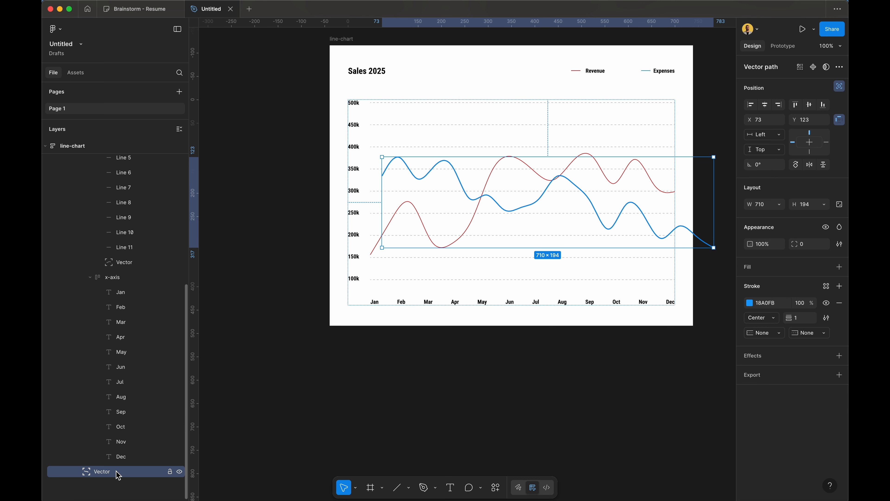
{"action": "left_click", "coordinate": [90, 277]}
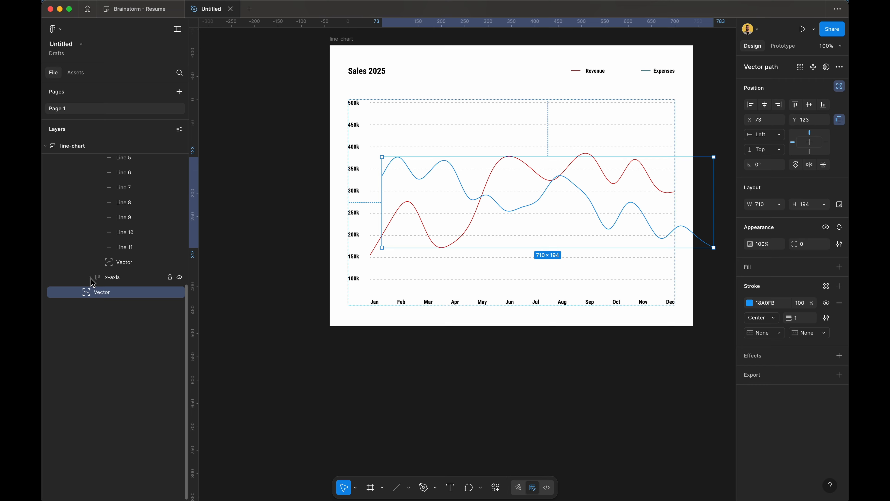
{"action": "scroll", "coordinate": [94, 225], "scroll_direction": "up", "scroll_amount": 4}
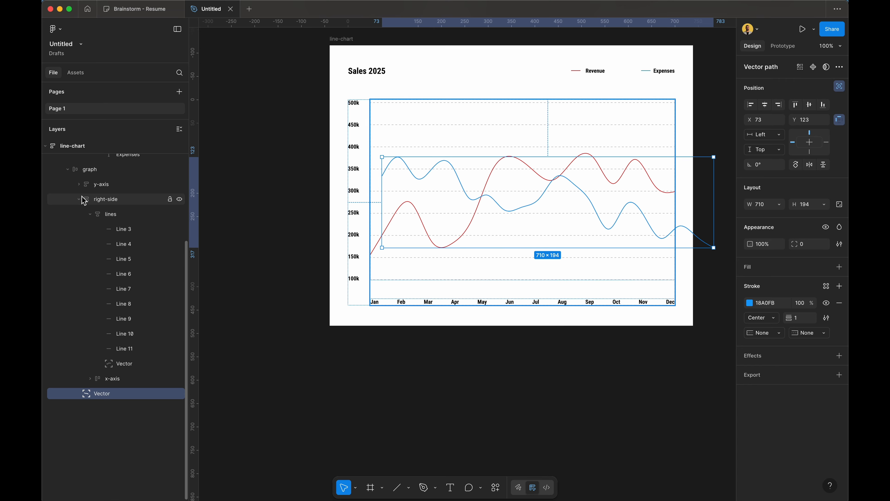
{"action": "left_click", "coordinate": [79, 199]}
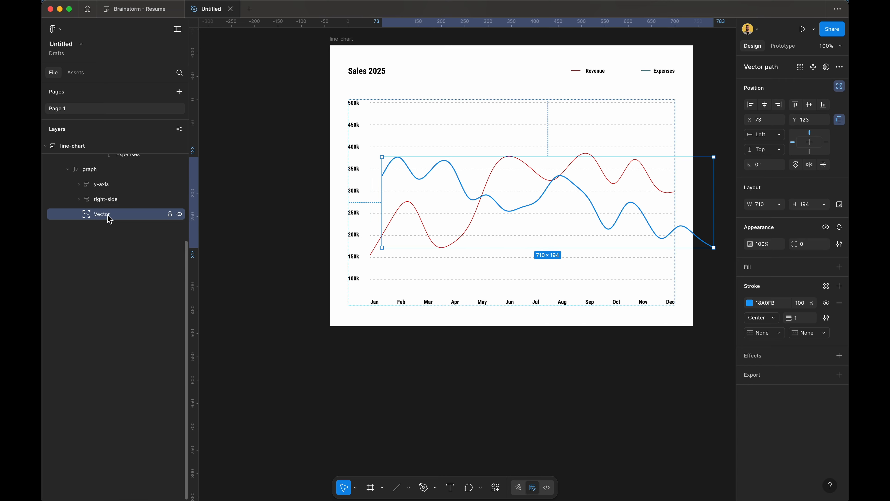
{"action": "left_click", "coordinate": [79, 199]}
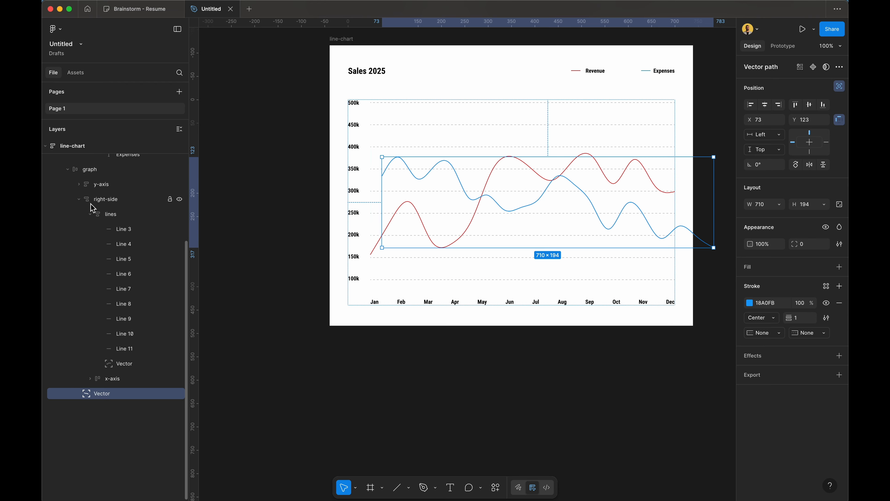
Step: Move the Expenses curve into the lines group and fit it to the grid at X 0, 652 × 191
{"action": "left_click_drag", "start_coordinate": [102, 393], "coordinate": [168, 364]}
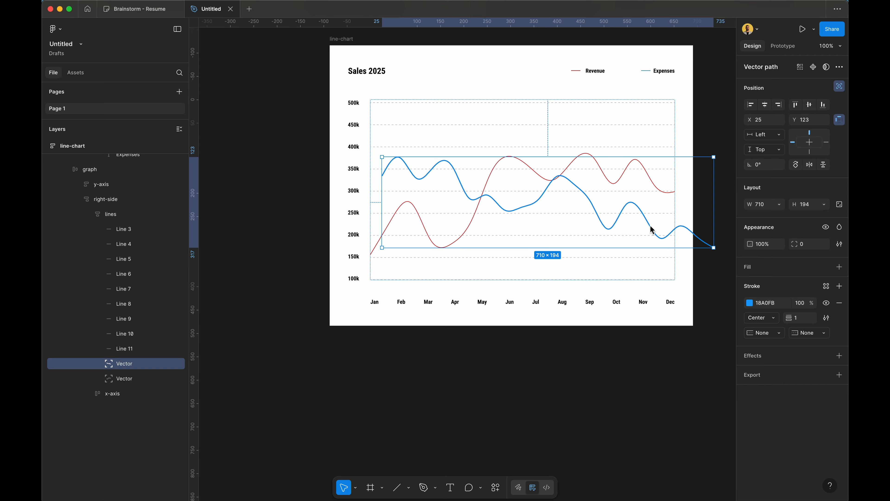
{"action": "left_click_drag", "start_coordinate": [652, 230], "coordinate": [640, 231]}
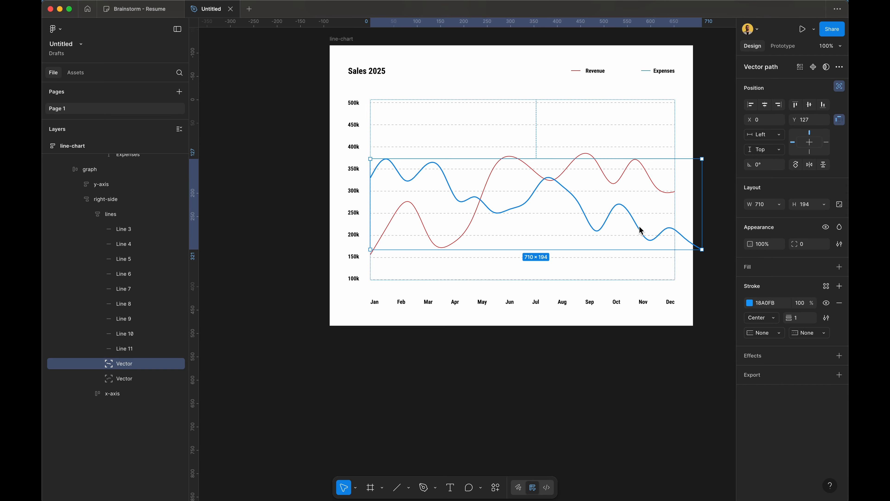
{"action": "left_click_drag", "start_coordinate": [702, 249], "coordinate": [675, 249]}
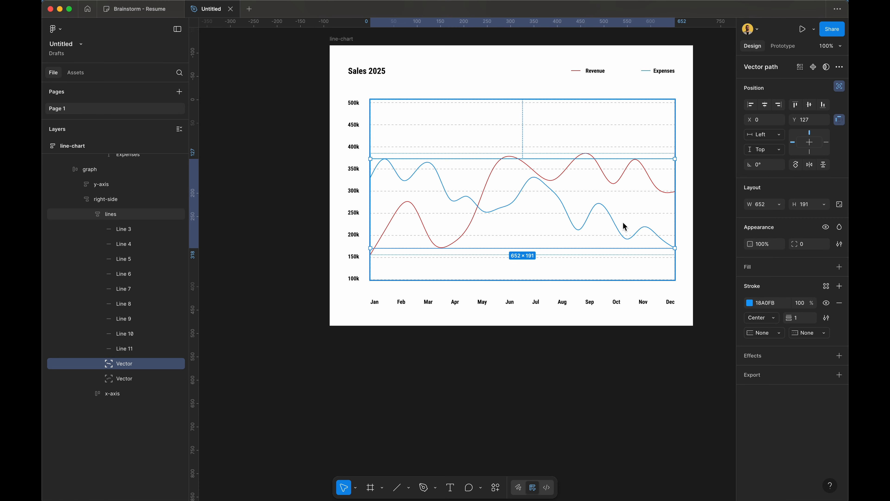
Step: Recolour the Expenses curve's stroke teal by sampling the Expenses legend line
{"action": "left_click", "coordinate": [750, 305]}
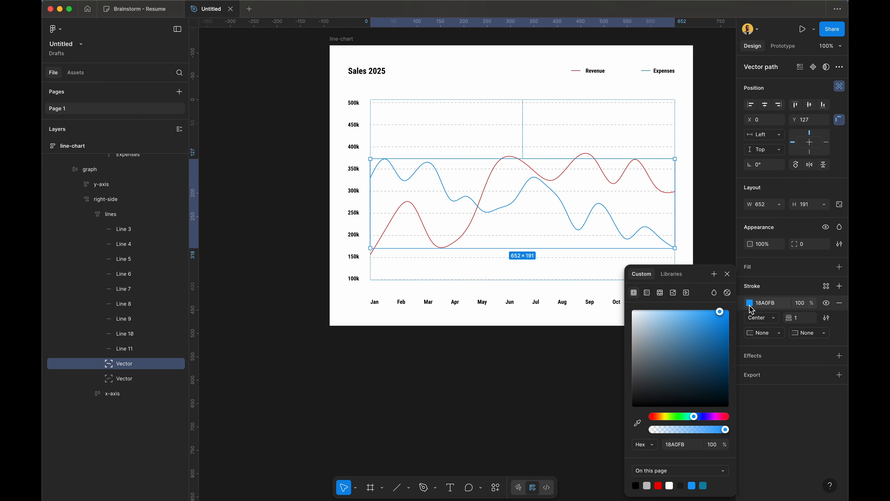
{"action": "left_click", "coordinate": [637, 423]}
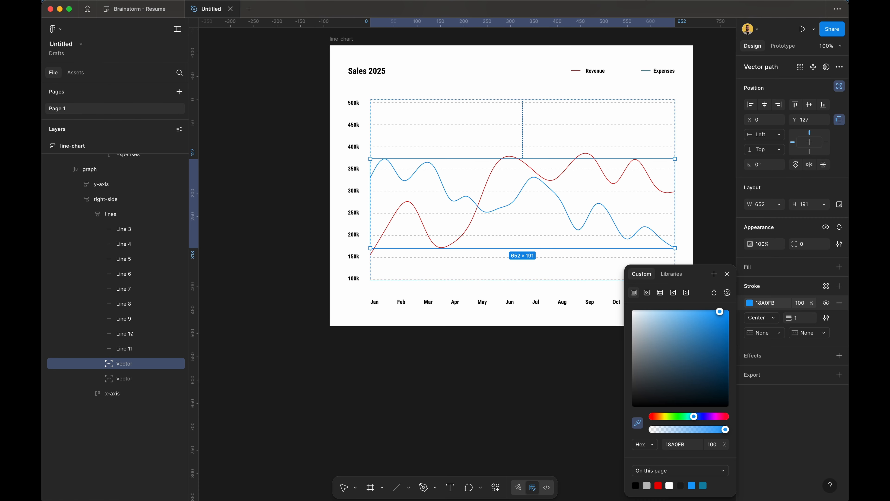
{"action": "left_click", "coordinate": [653, 75]}
{"action": "left_click", "coordinate": [732, 149]}
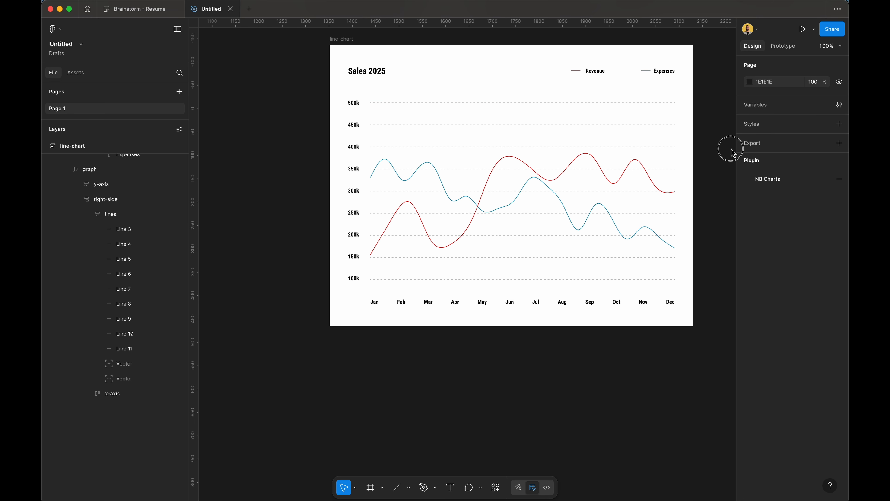
Step: Drag the Expenses curve's point near June lower, deepening the May–June dip to about 245k
{"action": "scroll", "coordinate": [638, 215], "scroll_direction": "up", "scroll_amount": 3}
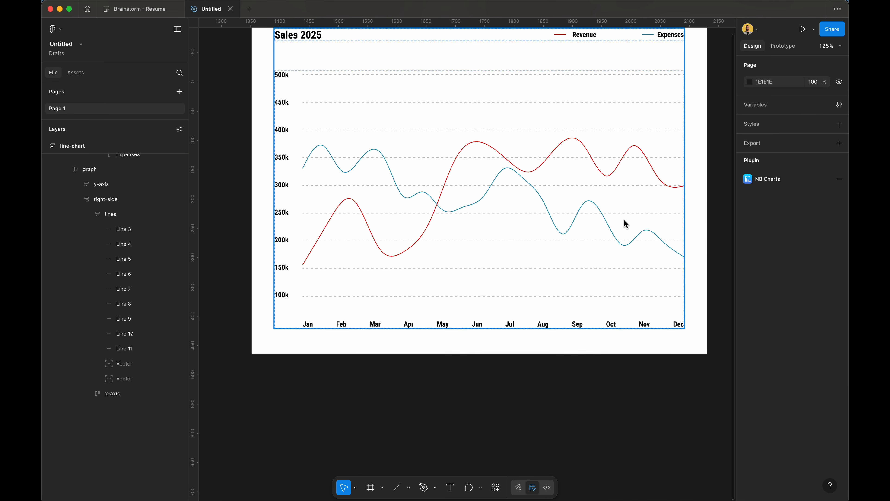
{"action": "left_click", "coordinate": [569, 234]}
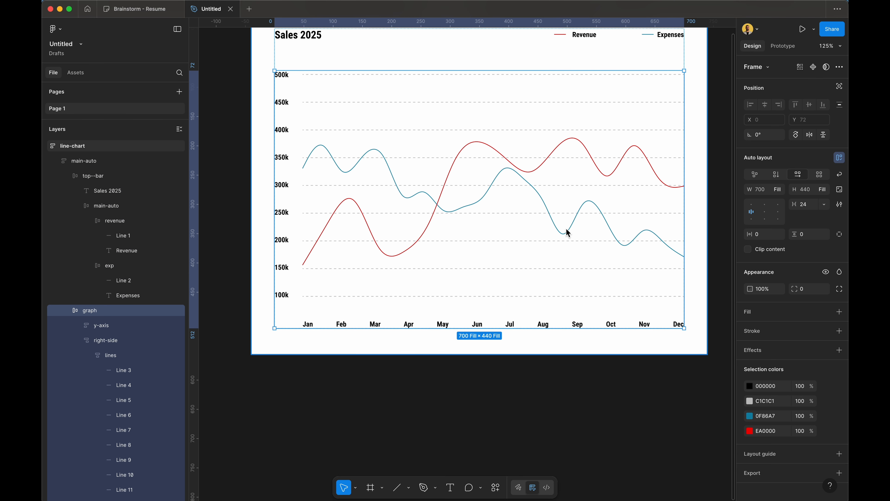
{"action": "left_click", "coordinate": [569, 234]}
{"action": "double_click", "coordinate": [568, 234]}
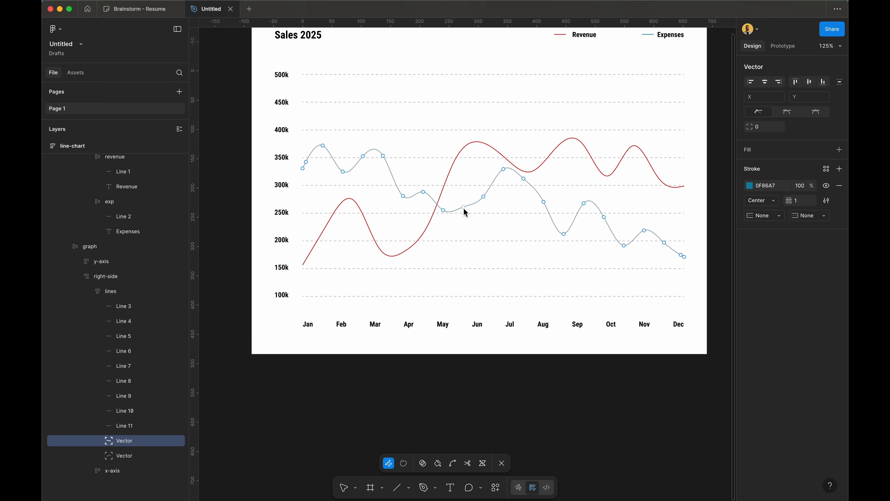
{"action": "left_click_drag", "start_coordinate": [463, 207], "coordinate": [469, 218]}
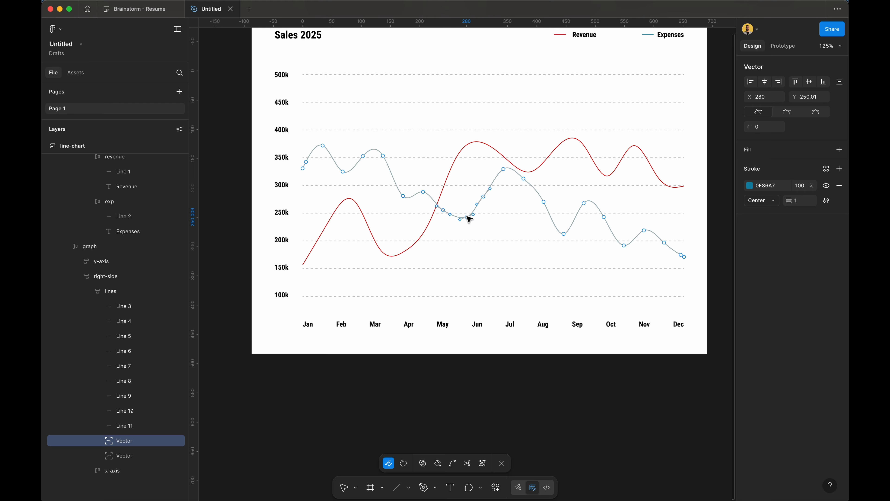
{"action": "left_click", "coordinate": [714, 211]}
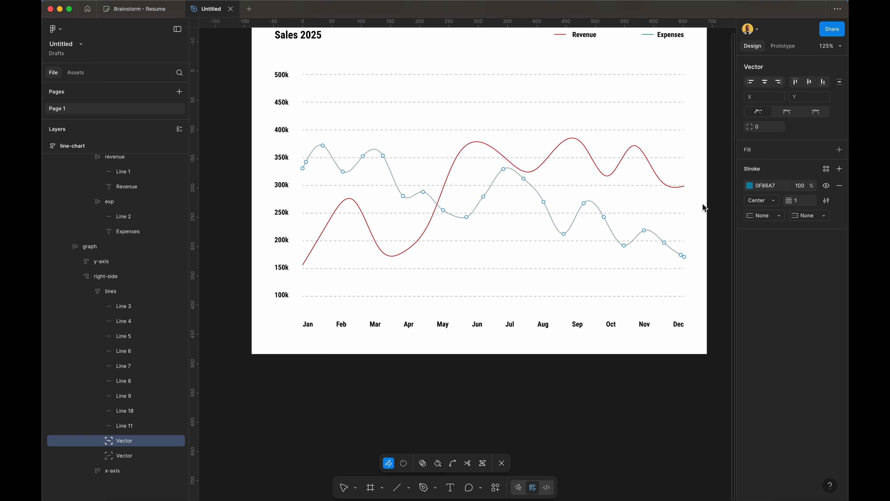
{"action": "key", "text": "Escape"}
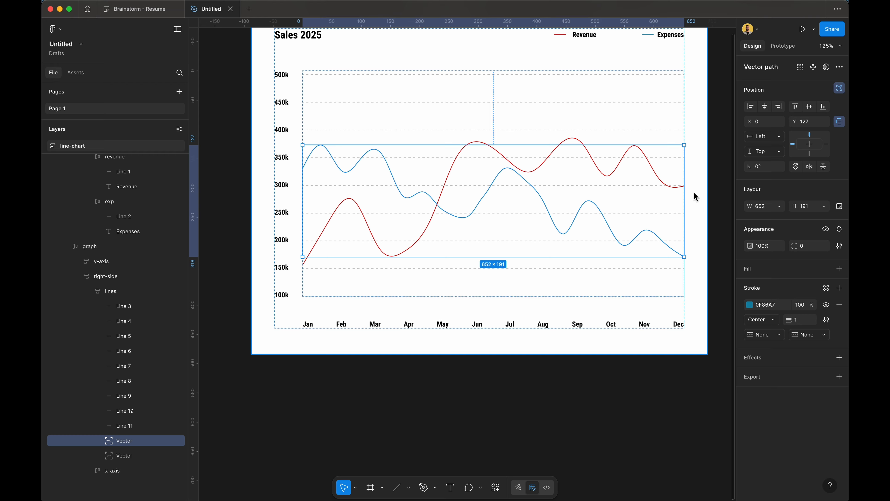
{"action": "key", "text": "Escape"}
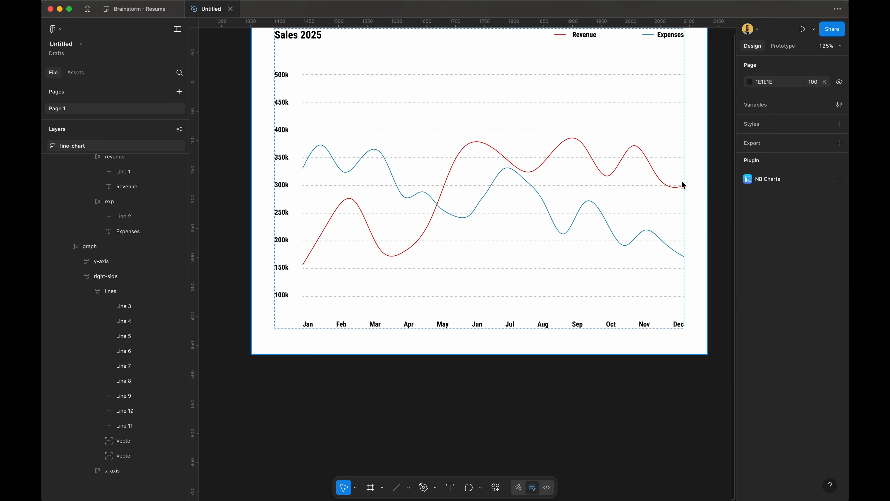
Step: Set both the Revenue and Expenses curves to Left + Right and Top + Bottom constraints
{"action": "left_click", "coordinate": [654, 171]}
{"action": "left_click", "coordinate": [606, 220], "text": "shift"}
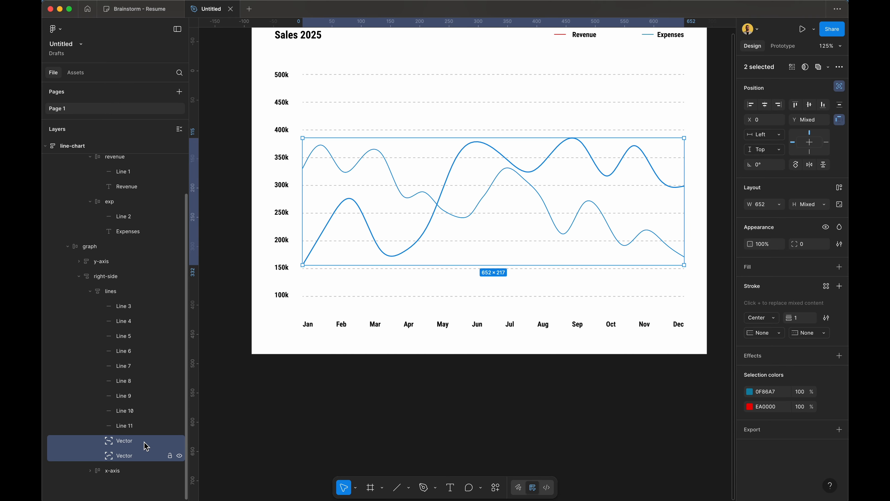
{"action": "left_click", "coordinate": [780, 140]}
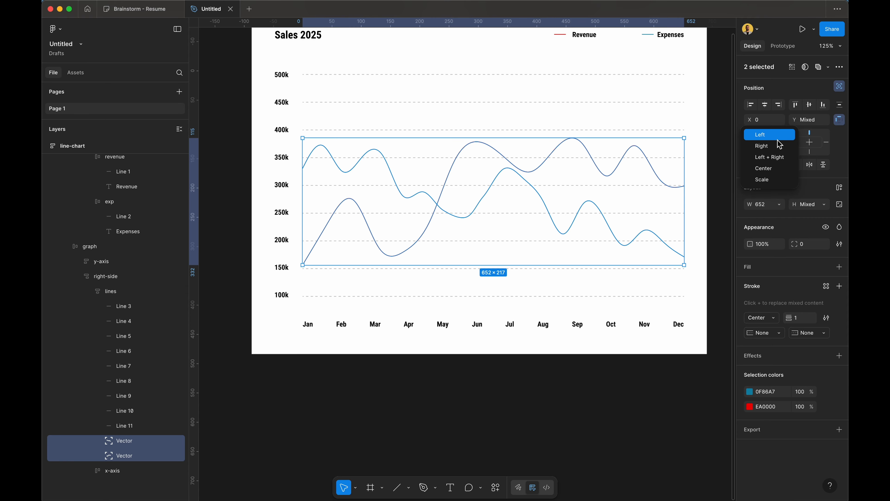
{"action": "left_click", "coordinate": [780, 163]}
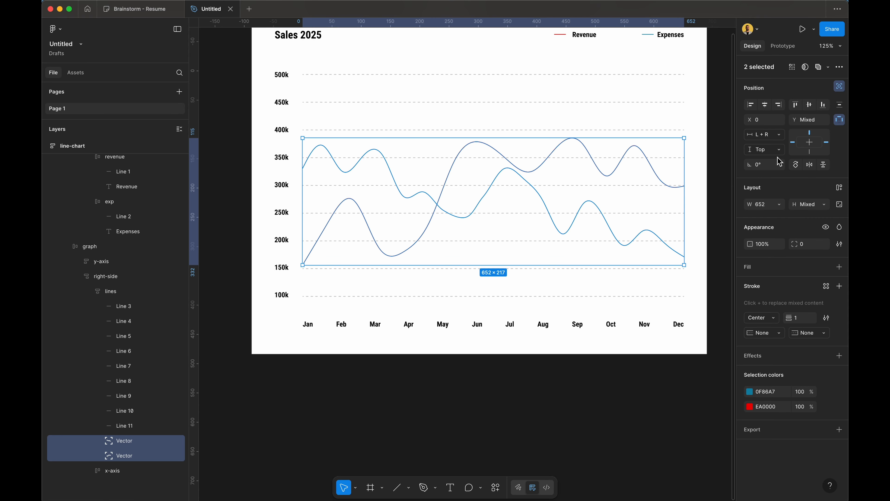
{"action": "left_click", "coordinate": [787, 153]}
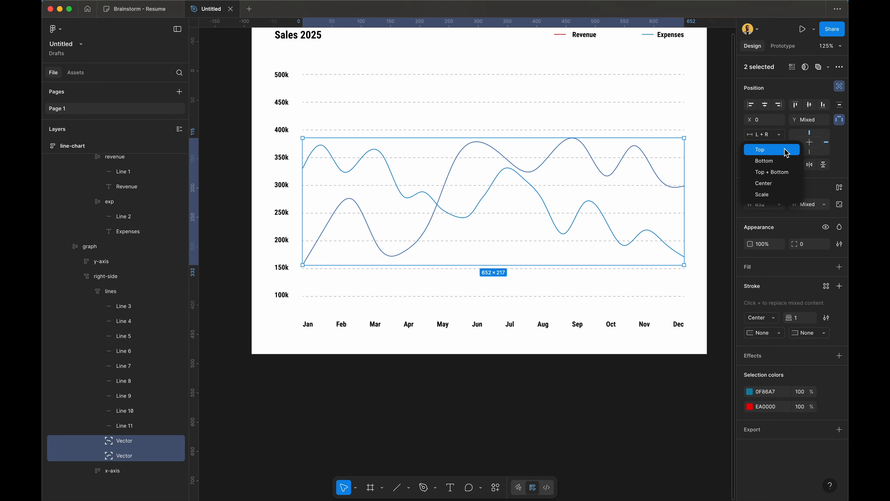
{"action": "left_click", "coordinate": [779, 172]}
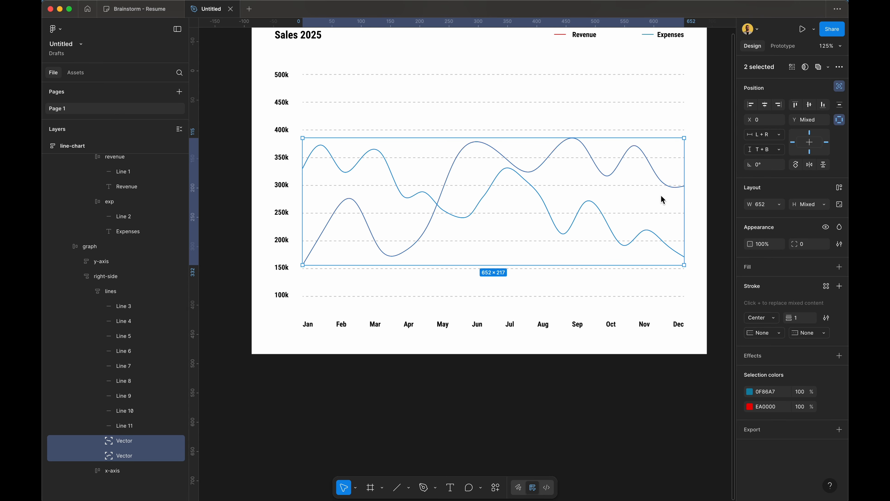
{"action": "left_click", "coordinate": [715, 218]}
{"action": "scroll", "coordinate": [715, 219], "scroll_direction": "up", "scroll_amount": 2}
{"action": "scroll", "coordinate": [716, 219], "scroll_direction": "left", "scroll_amount": 2}
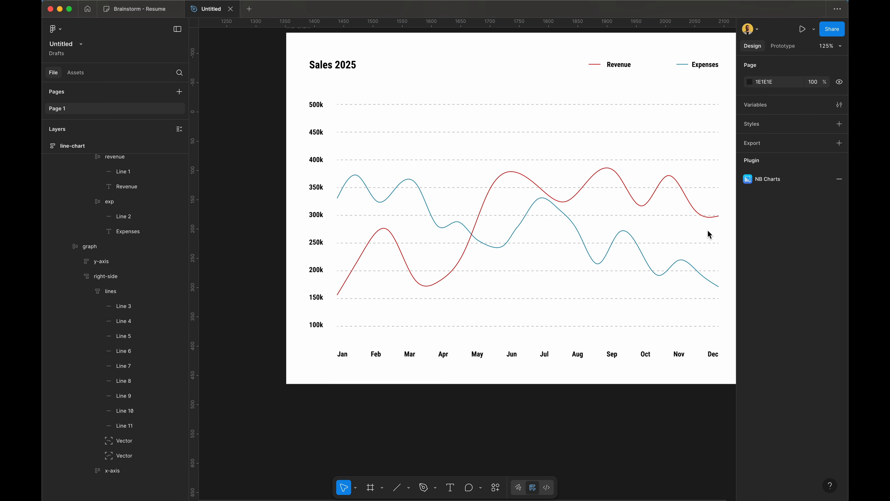
{"action": "scroll", "coordinate": [710, 235], "scroll_direction": "down", "scroll_amount": 5}
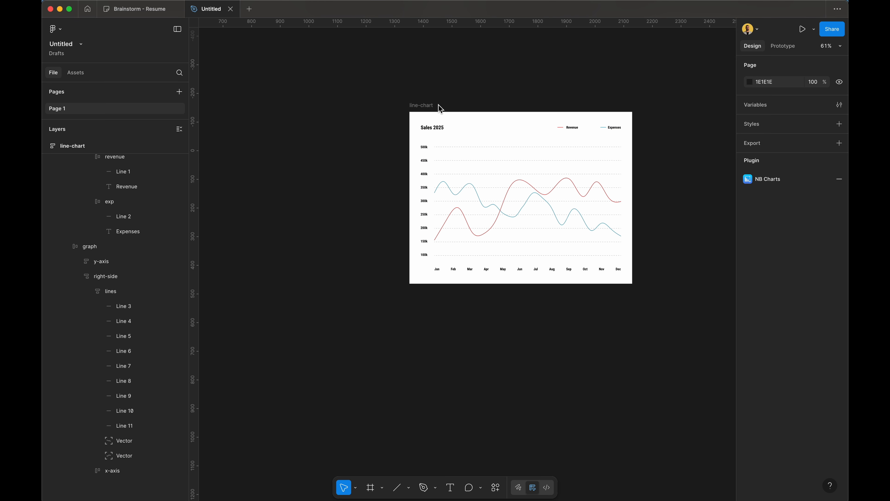
{"action": "left_click", "coordinate": [423, 106]}
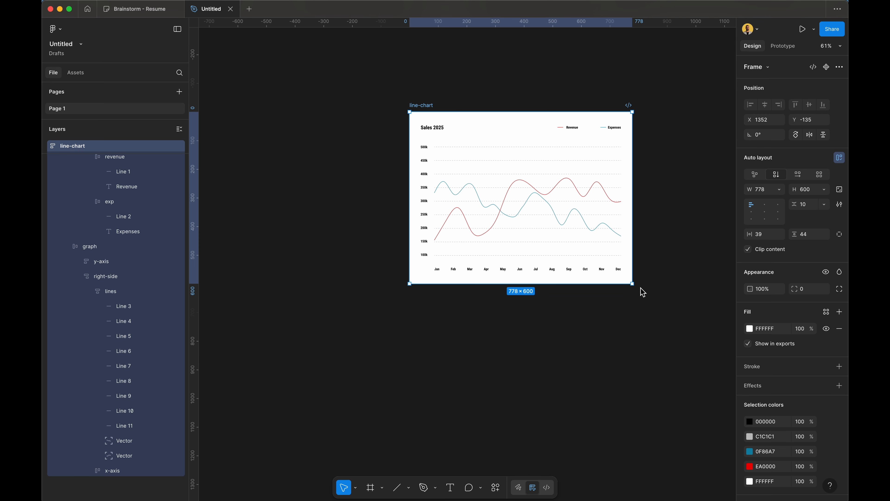
{"action": "mouse_move", "coordinate": [635, 289]}
{"action": "left_mouse_down"}
{"action": "mouse_move", "coordinate": [538, 258]}
{"action": "mouse_move", "coordinate": [608, 220]}
{"action": "mouse_move", "coordinate": [631, 317]}
{"action": "mouse_move", "coordinate": [523, 296]}
{"action": "mouse_move", "coordinate": [626, 226]}
{"action": "mouse_move", "coordinate": [593, 334]}
{"action": "mouse_move", "coordinate": [576, 220]}
{"action": "mouse_move", "coordinate": [636, 321]}
{"action": "mouse_move", "coordinate": [579, 244]}
{"action": "mouse_move", "coordinate": [622, 294]}
{"action": "left_mouse_up"}
{"action": "key", "text": "Escape"}
{"action": "left_click", "coordinate": [700, 212]}
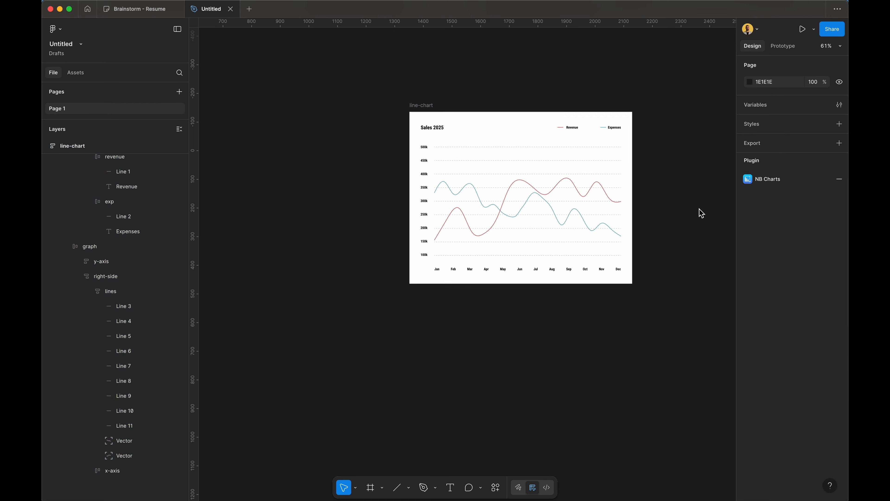
{"action": "key", "text": "shift+1"}
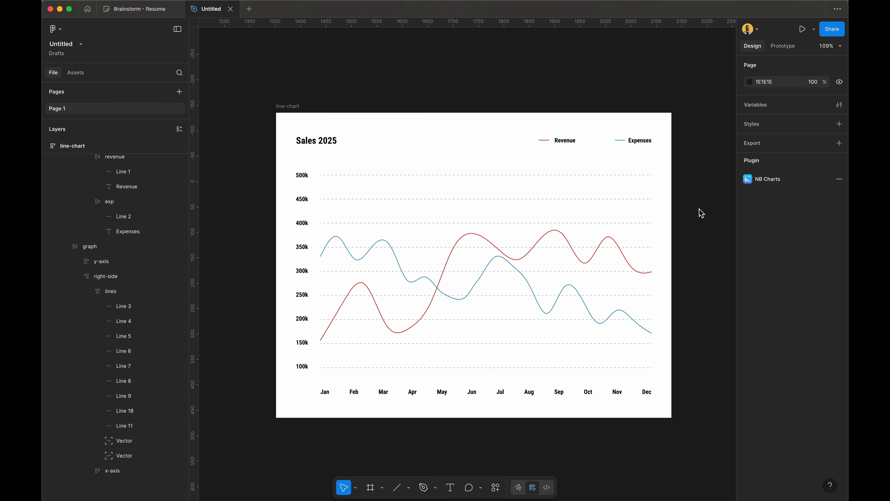